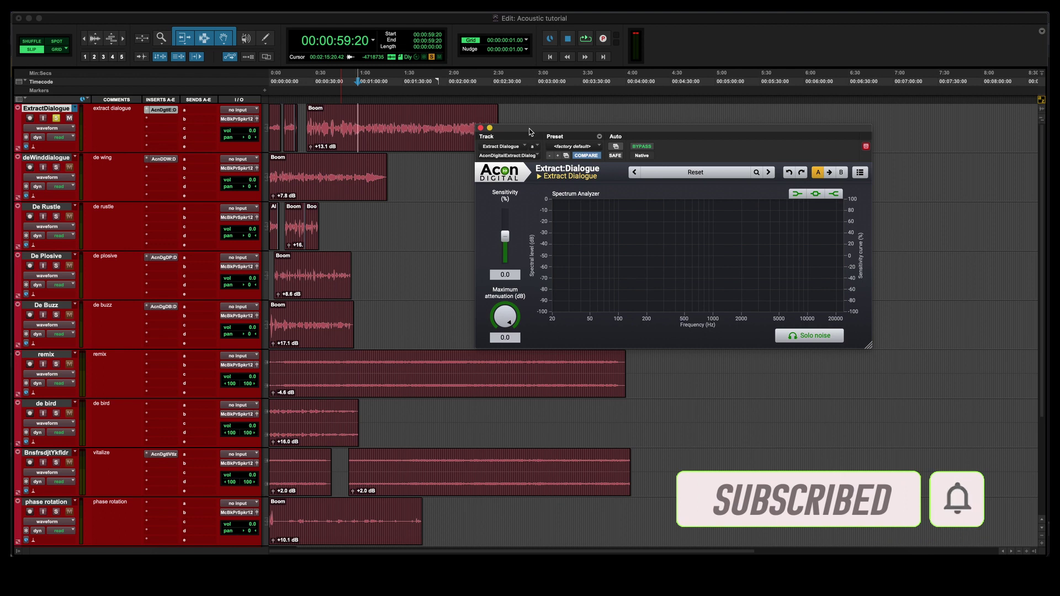
# Switch briefly to Acoustica Premium Edition, then return to the Pro Tools session
pyautogui.press('super+Tab')
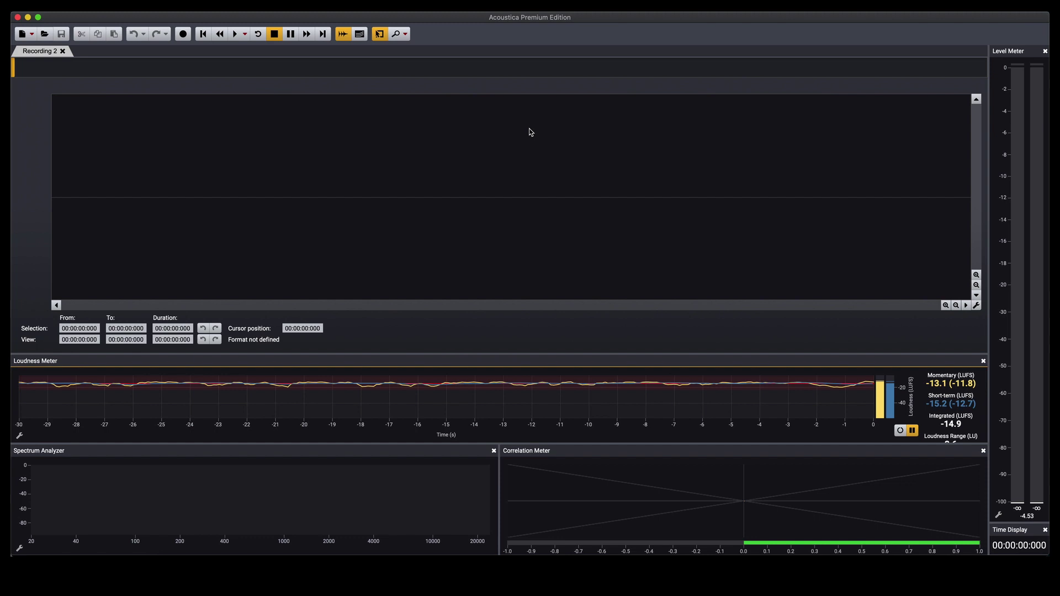
pyautogui.press('super+Tab')
# Audition the ExtractDialogue Boom clip from 00:00:49:20
pyautogui.click(388, 139)
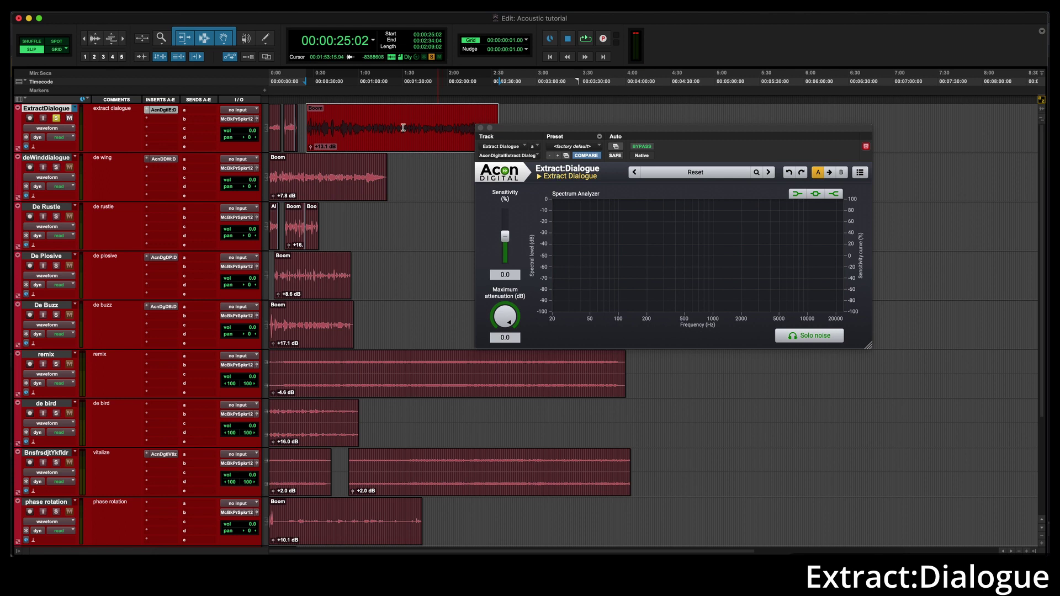
pyautogui.click(343, 124)
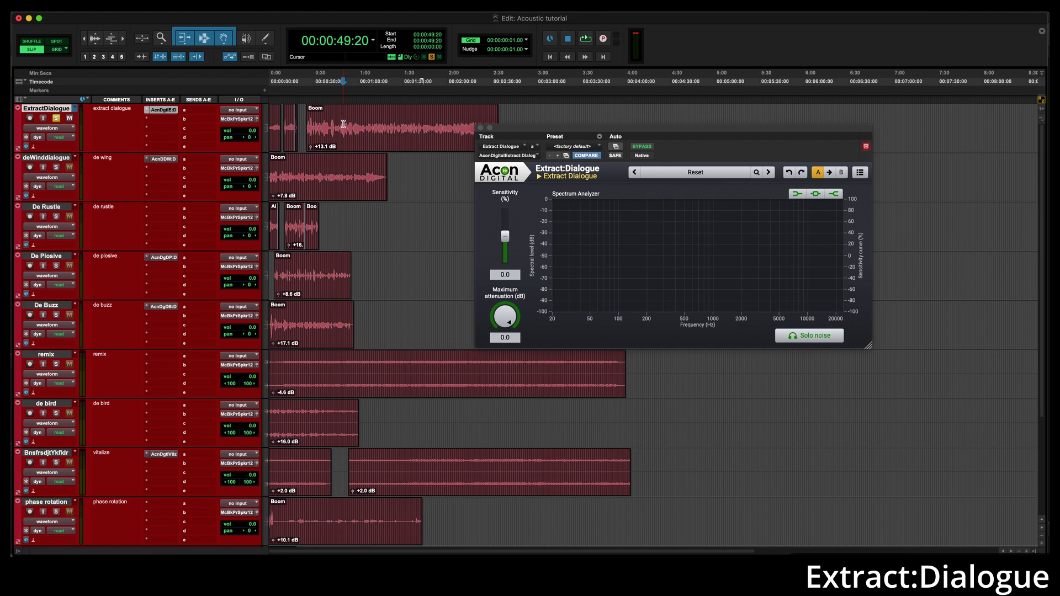
pyautogui.press('space')
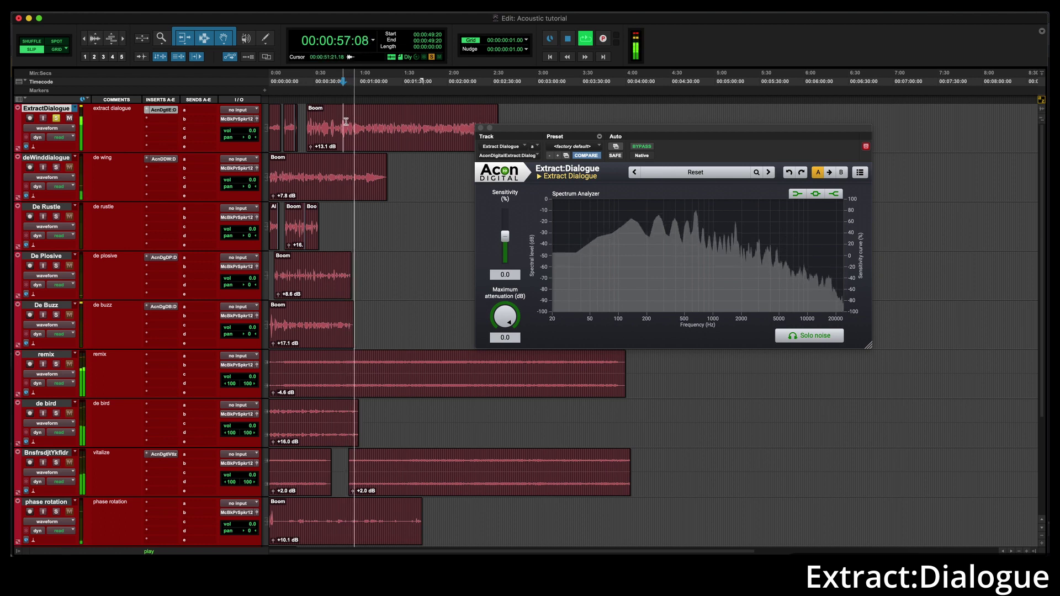
pyautogui.press('space')
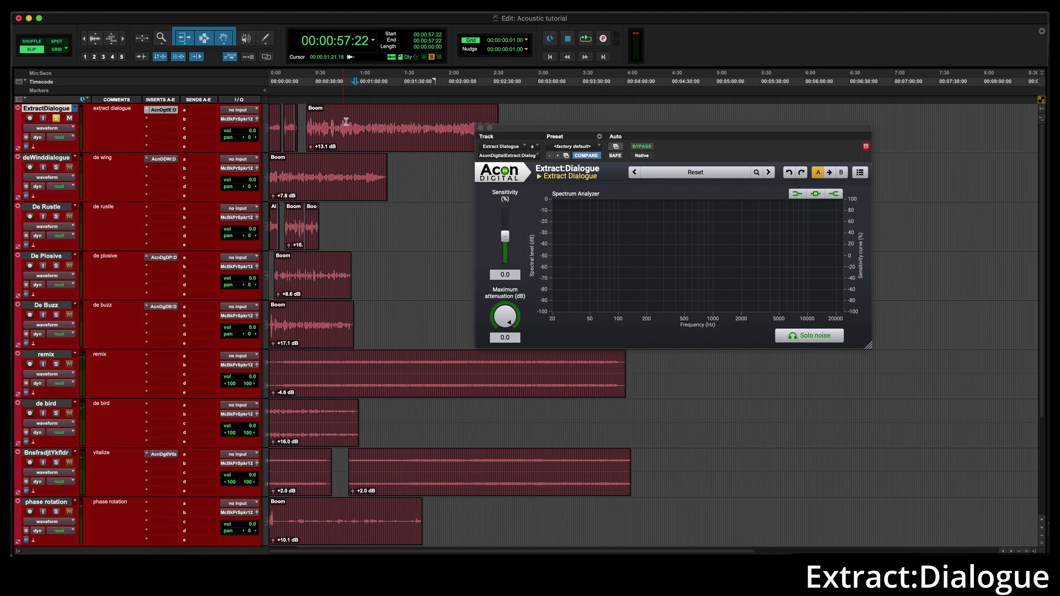
# During playback, sweep Extract:Dialogue's maximum attenuation from about -26 dB to 0 dB, then -60 dB
pyautogui.moveTo(511, 310)
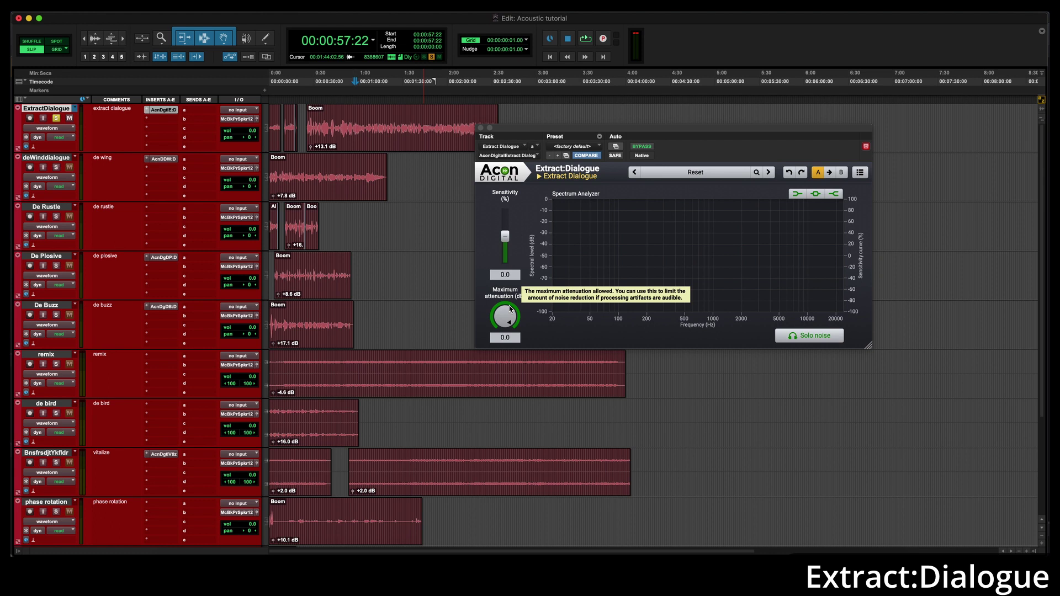
pyautogui.press('space')
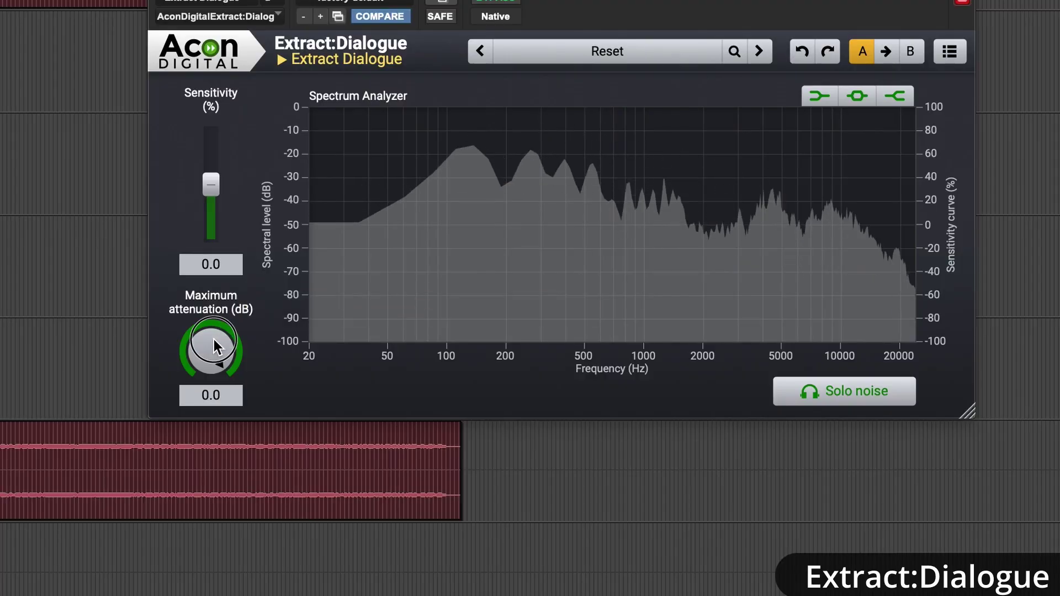
pyautogui.moveTo(214, 339); pyautogui.dragTo(230, 573)
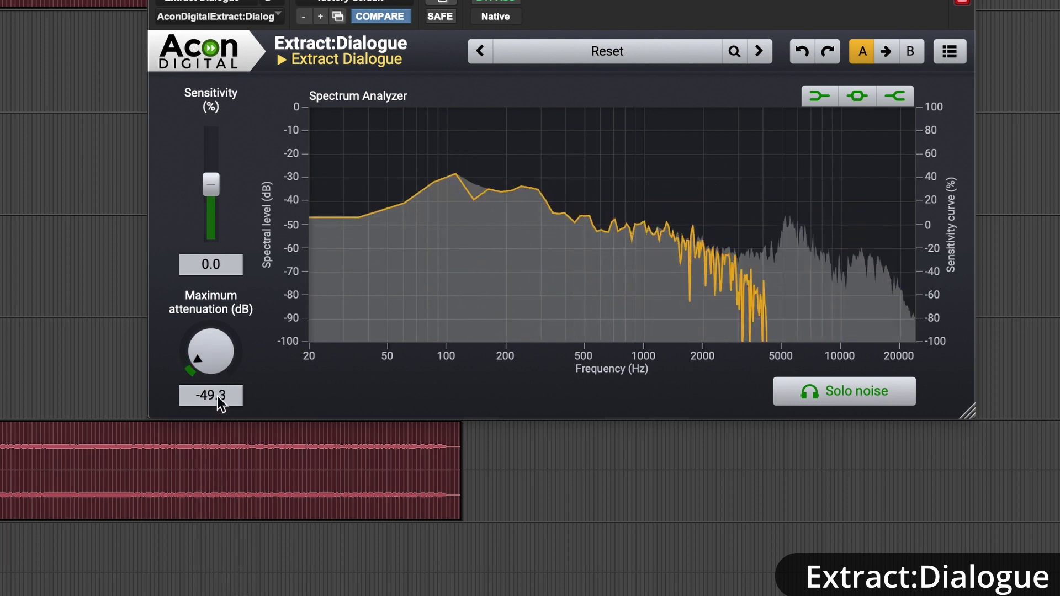
pyautogui.doubleClick(211, 353)
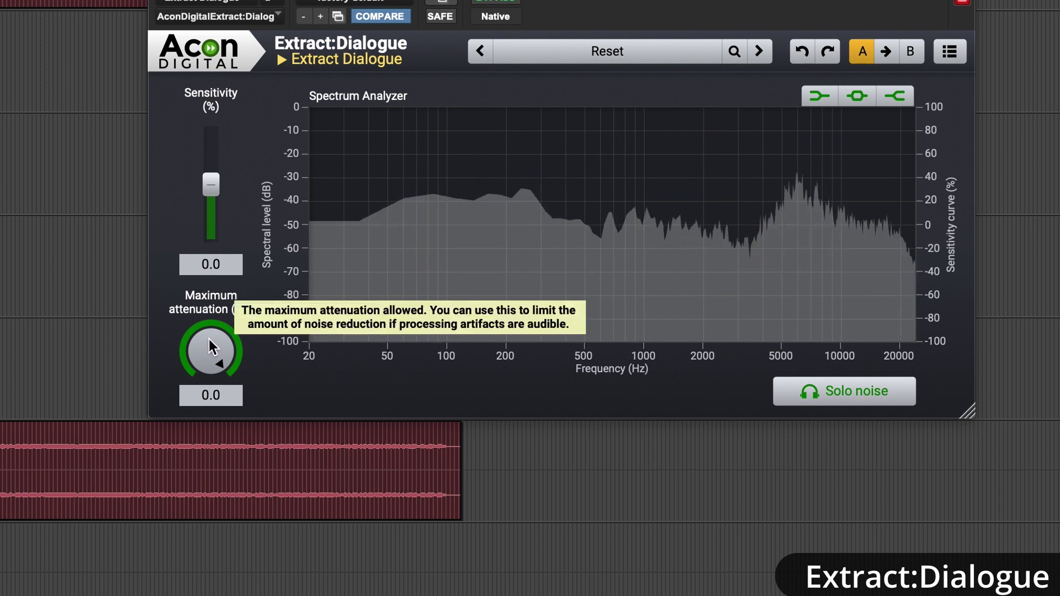
pyautogui.moveTo(210, 347); pyautogui.dragTo(221, 595)
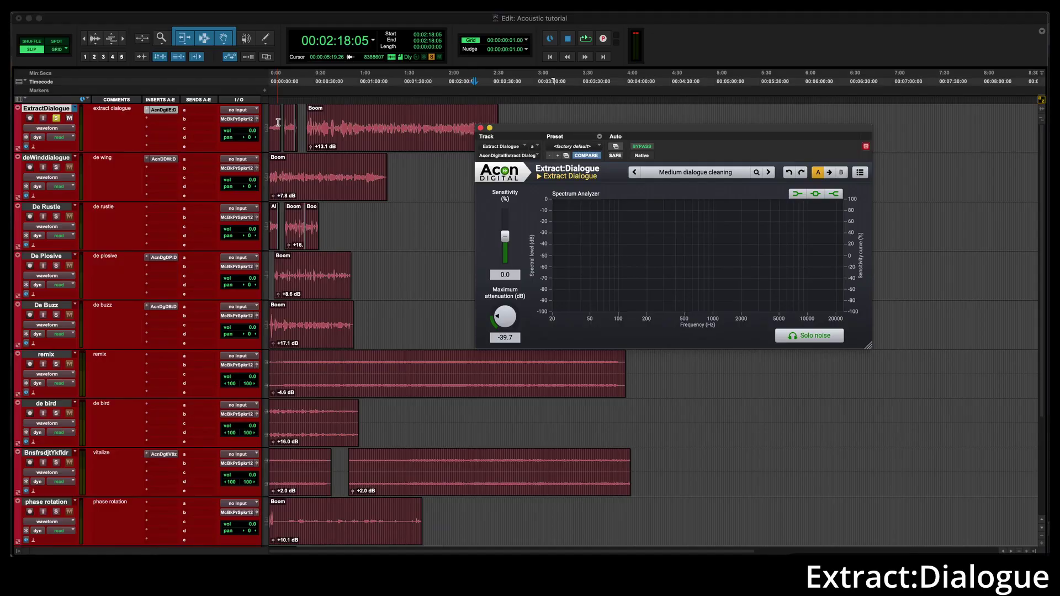
pyautogui.press('space')
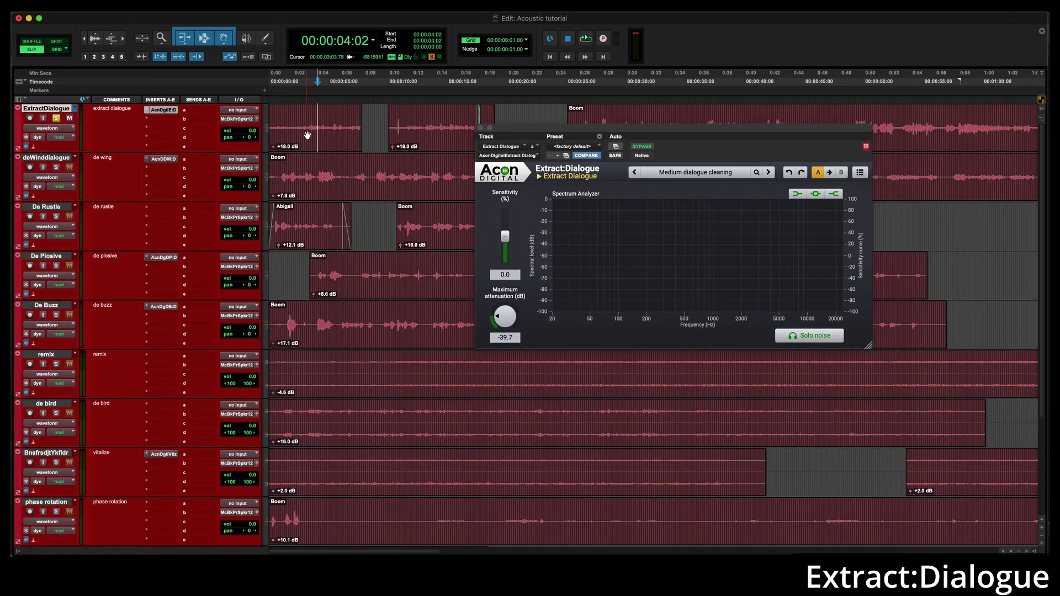
# Bypass Extract:Dialogue and play the first ExtractDialogue clip to hear the original
pyautogui.click(308, 135)
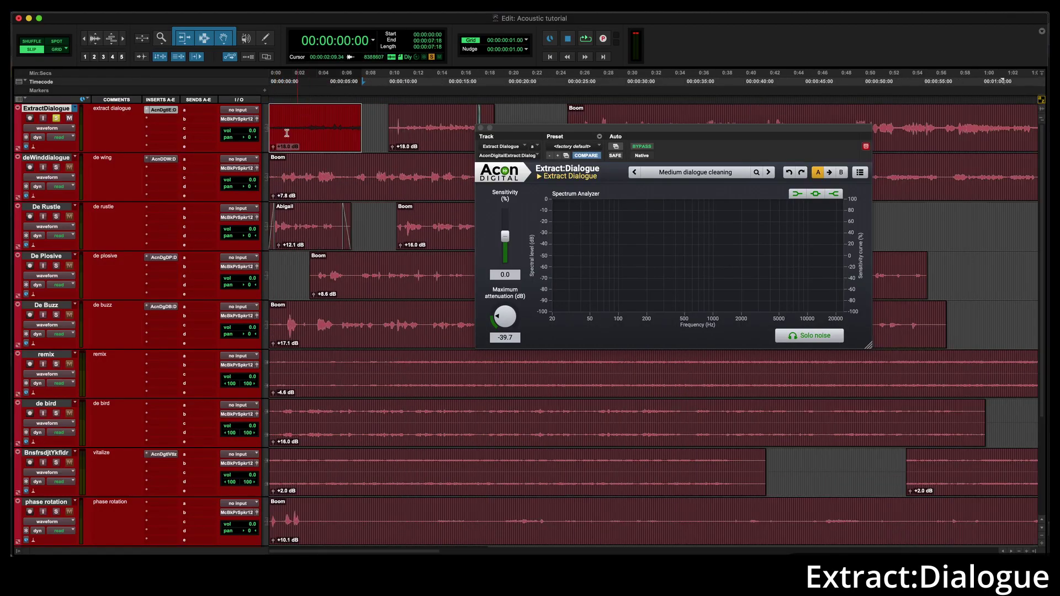
pyautogui.click(639, 148)
pyautogui.keyDown('alt'); pyautogui.click(505, 317); pyautogui.keyUp('alt')
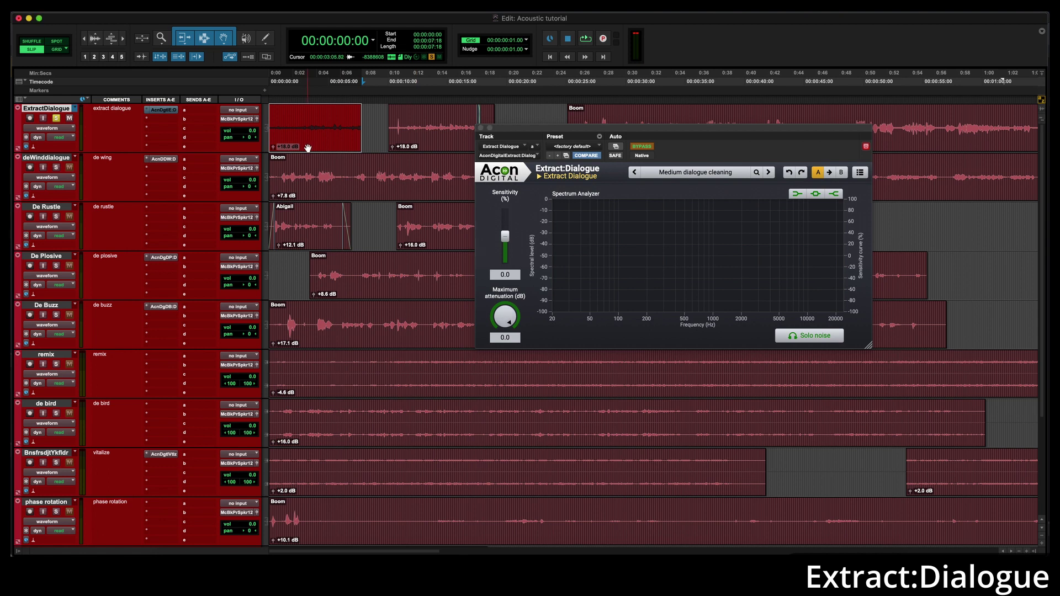
pyautogui.press('space')
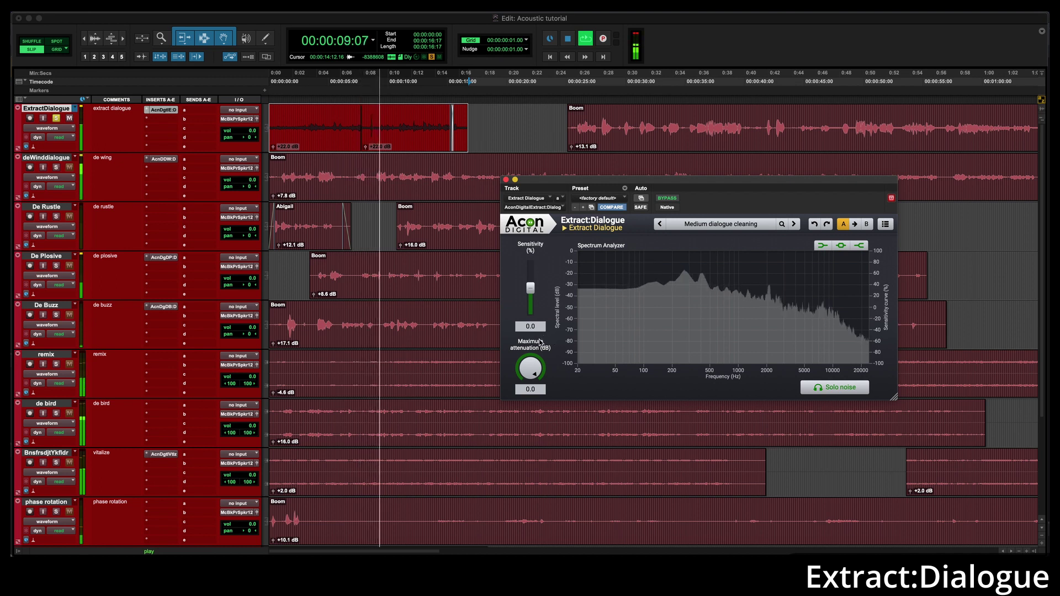
pyautogui.press('space')
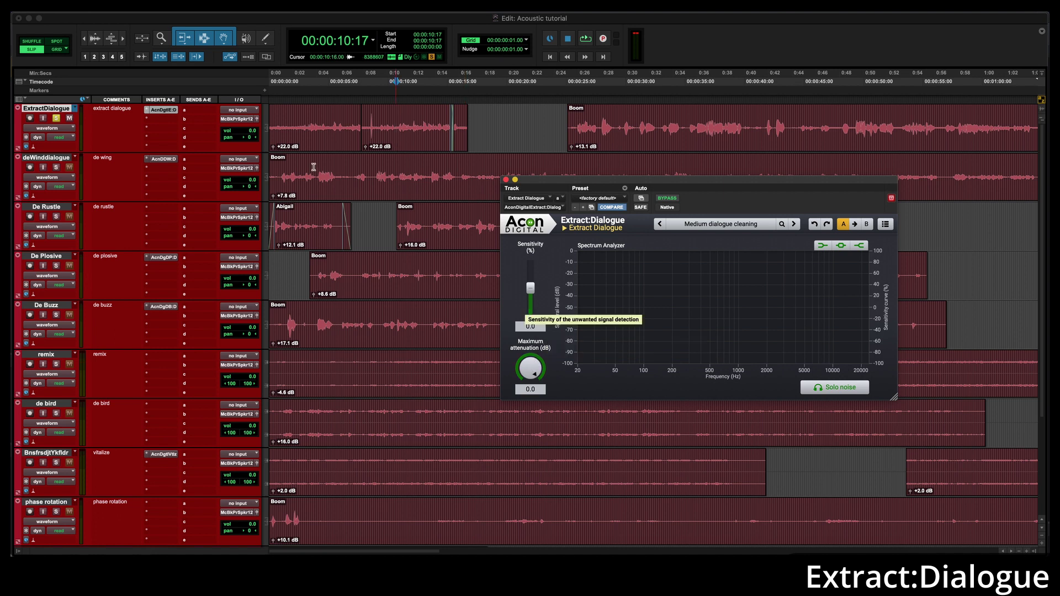
# Replay the first clip while pushing maximum attenuation from -17.6 dB down to -60 dB
pyautogui.click(309, 146)
pyautogui.press('space')
pyautogui.moveTo(539, 361); pyautogui.dragTo(538, 417)
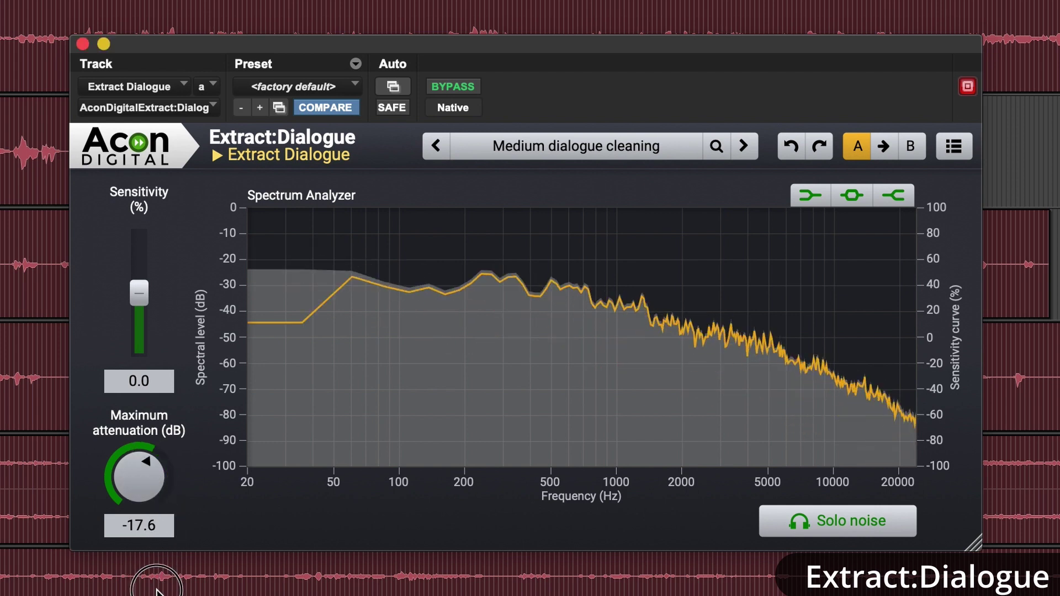
pyautogui.moveTo(156, 590); pyautogui.dragTo(159, 595)
pyautogui.moveTo(141, 481); pyautogui.dragTo(157, 509)
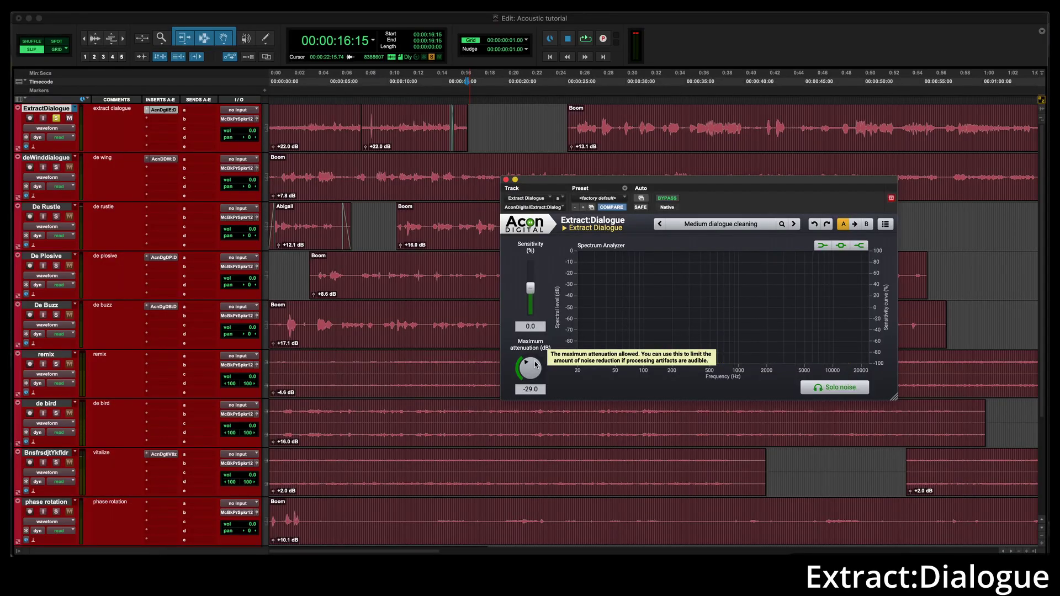
pyautogui.press('space')
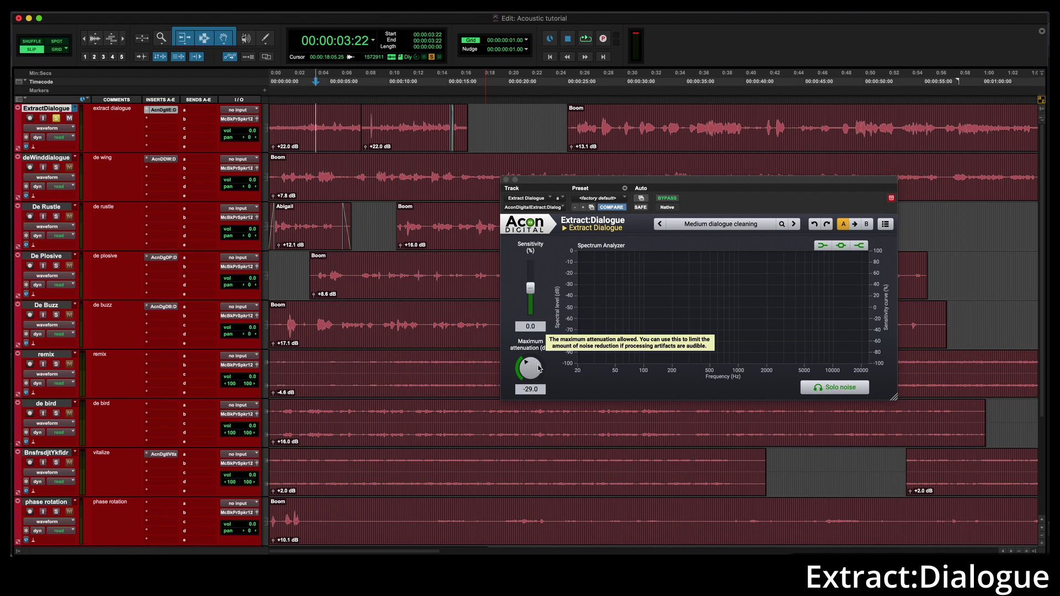
# Compare bypassed audio from 00:00:10:17, set maximum attenuation to -51 dB, and close the plugin
pyautogui.click(667, 198)
pyautogui.click(397, 118)
pyautogui.press('space')
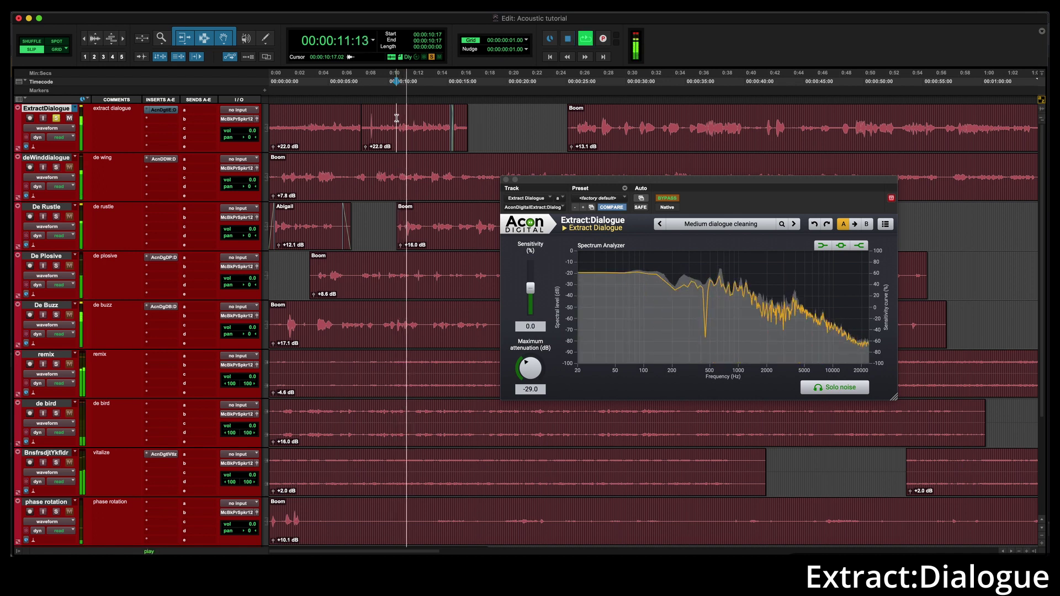
pyautogui.press('space')
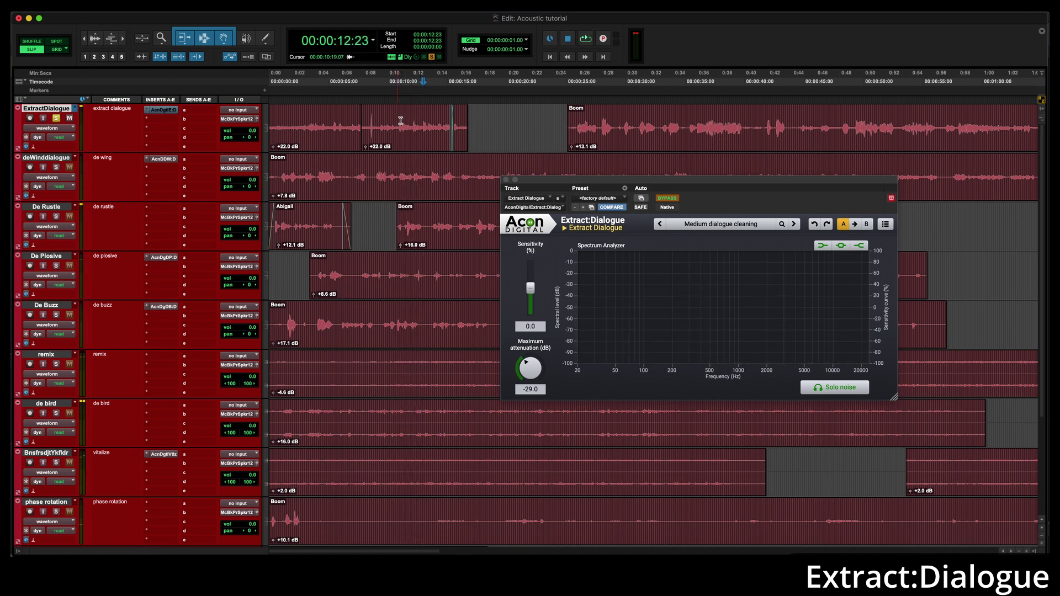
pyautogui.moveTo(530, 367); pyautogui.dragTo(530, 387)
pyautogui.press('space')
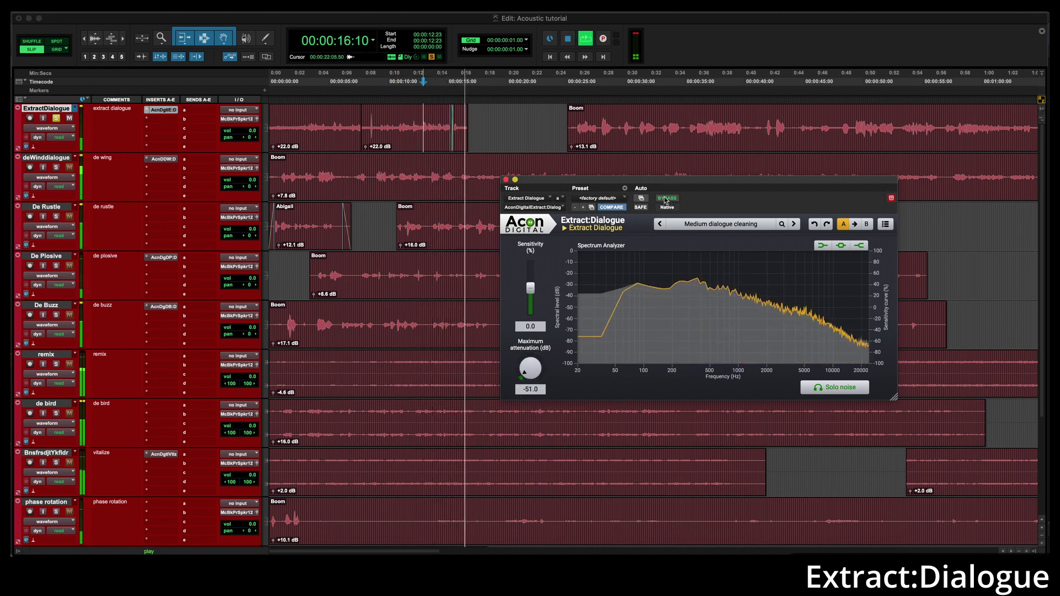
pyautogui.press('space')
pyautogui.click(506, 179)
# Unsolo ExtractDialogue, enlarge deWinddialogue, and bring up DeWind:Dialogue with playback near 0:04
pyautogui.click(56, 119)
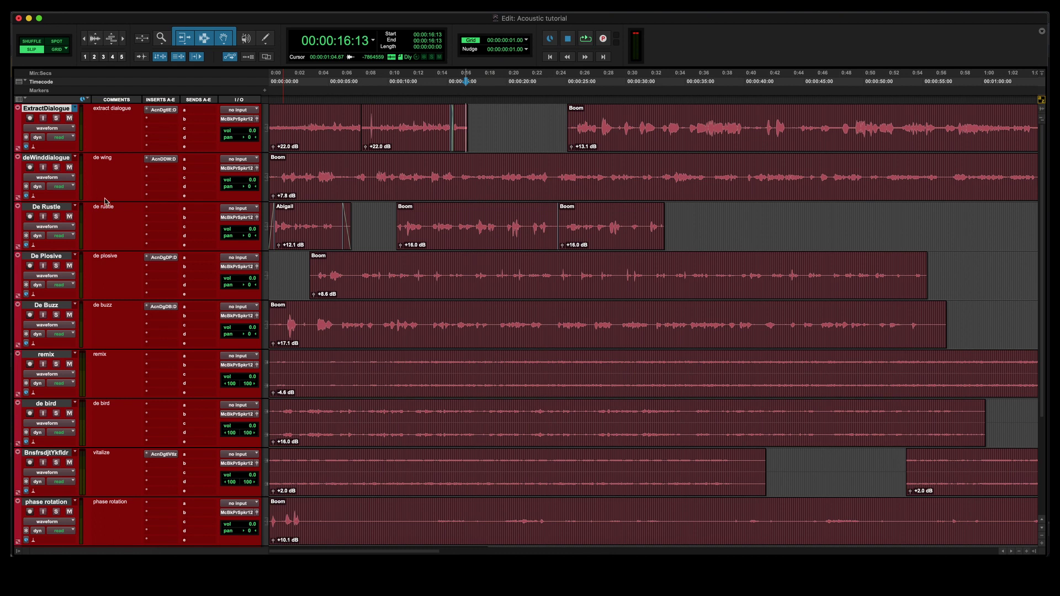
pyautogui.moveTo(105, 201); pyautogui.dragTo(100, 249)
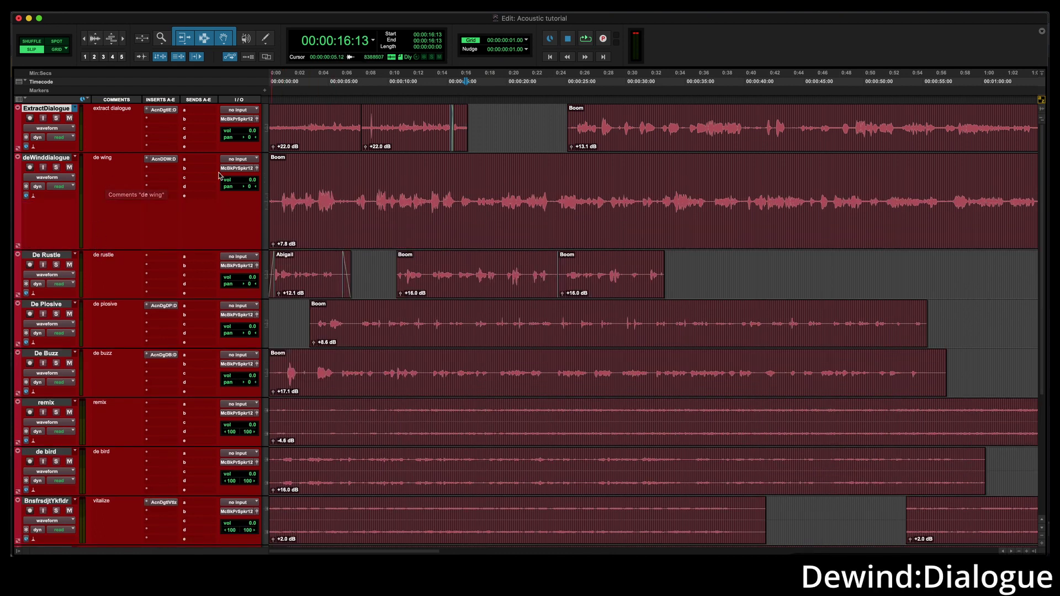
pyautogui.click(161, 160)
pyautogui.click(162, 160)
pyautogui.click(307, 190)
pyautogui.click(318, 192)
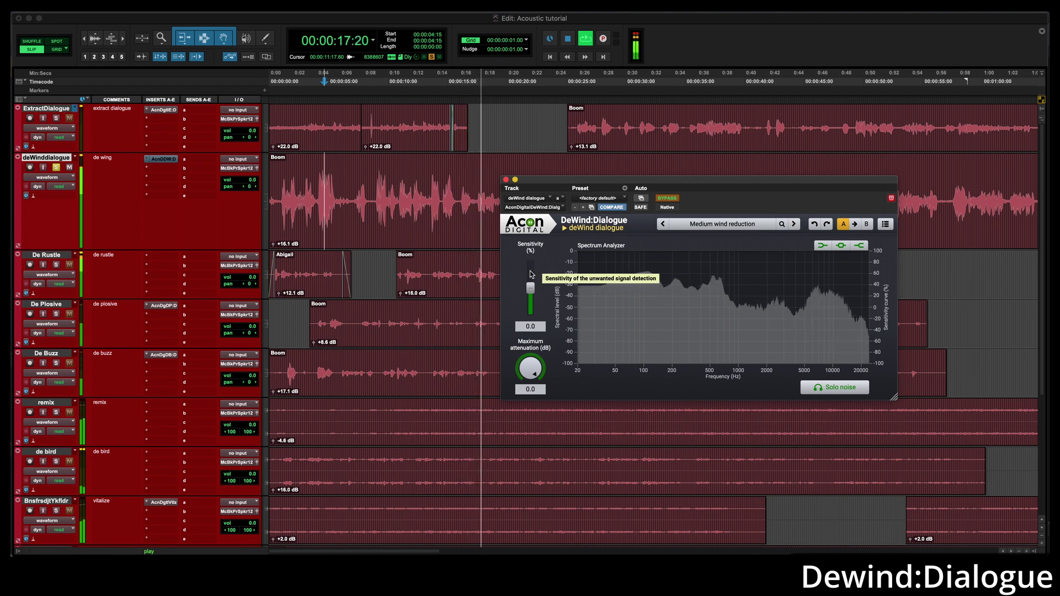
pyautogui.moveTo(554, 180); pyautogui.dragTo(547, 280)
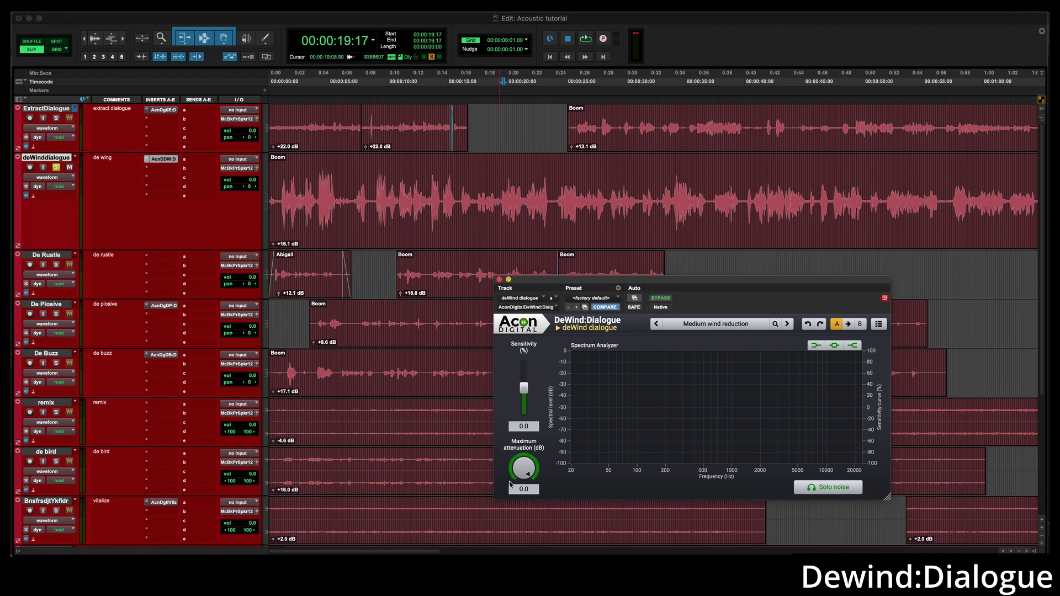
# During playback, sweep DeWind's maximum attenuation between 0 and about -47 dB, settling near -40.6 dB
pyautogui.press('space')
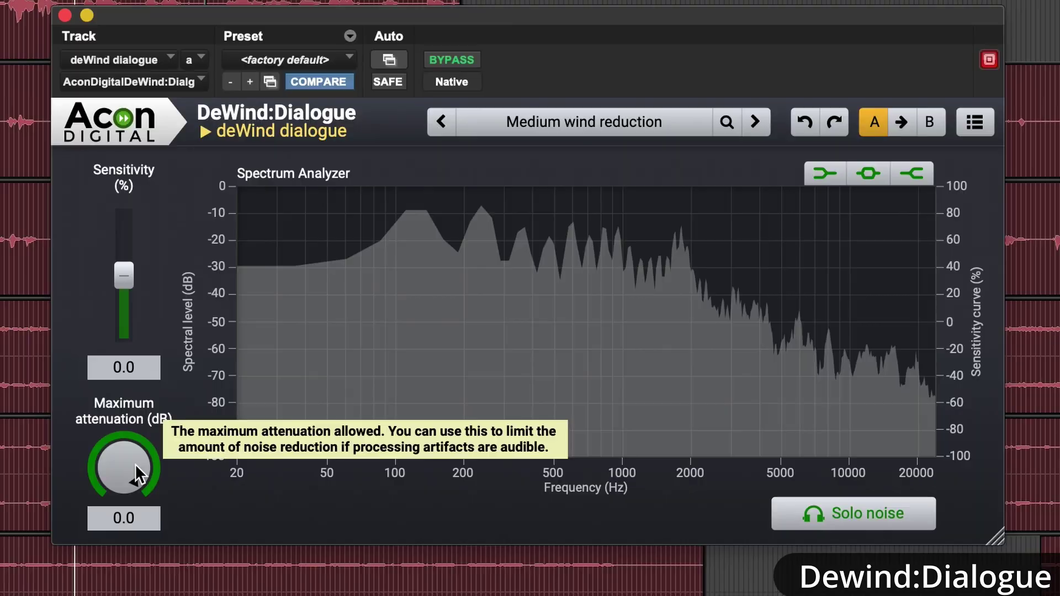
pyautogui.moveTo(522, 472); pyautogui.dragTo(524, 521)
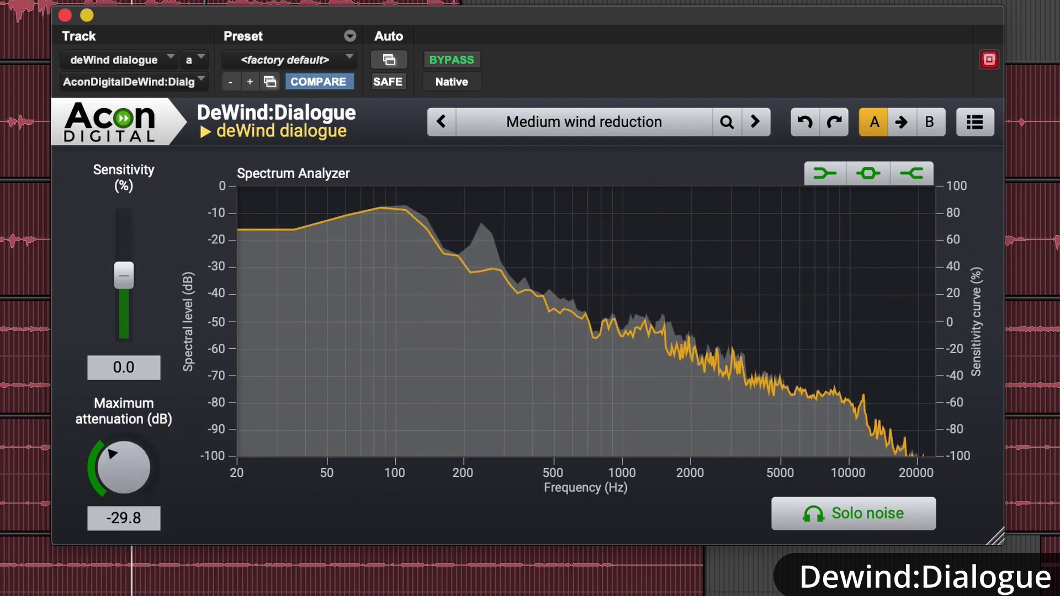
pyautogui.moveTo(123, 468); pyautogui.dragTo(147, 551)
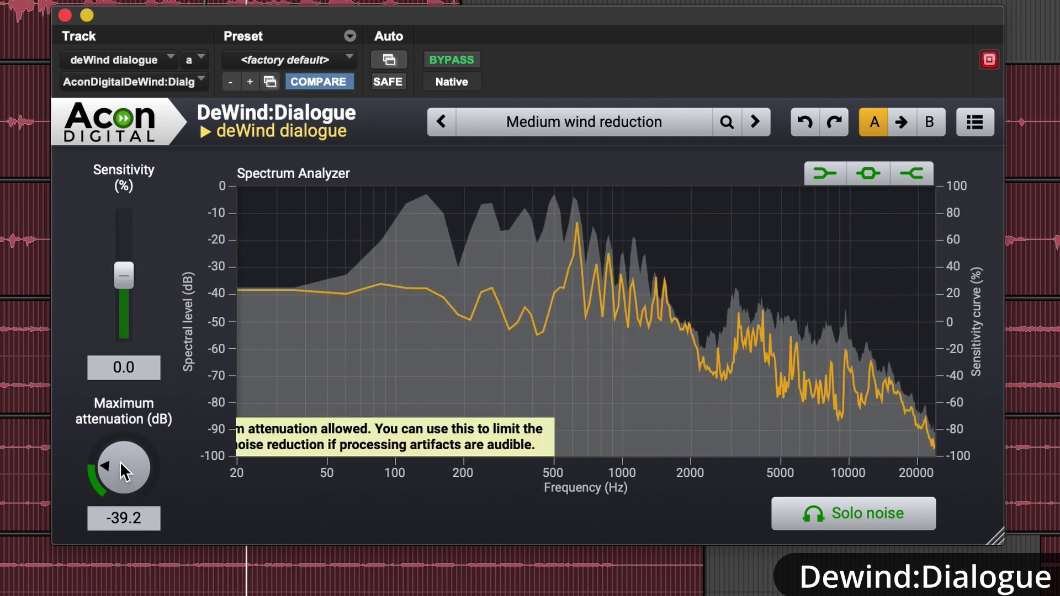
pyautogui.keyDown('alt'); pyautogui.click(120, 461); pyautogui.keyUp('alt')
pyautogui.click(122, 187)
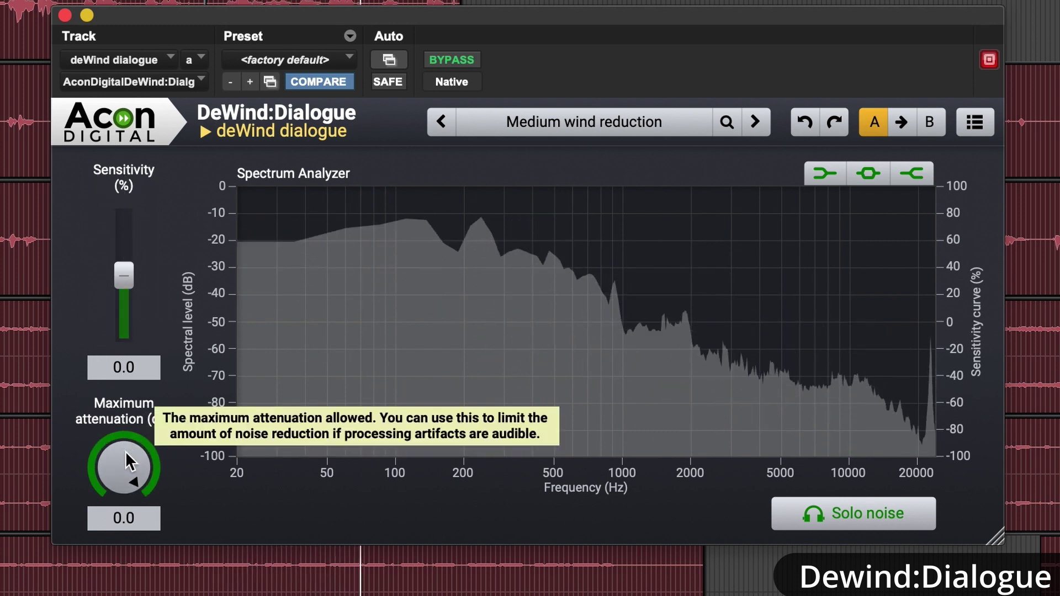
pyautogui.moveTo(125, 452); pyautogui.dragTo(125, 509)
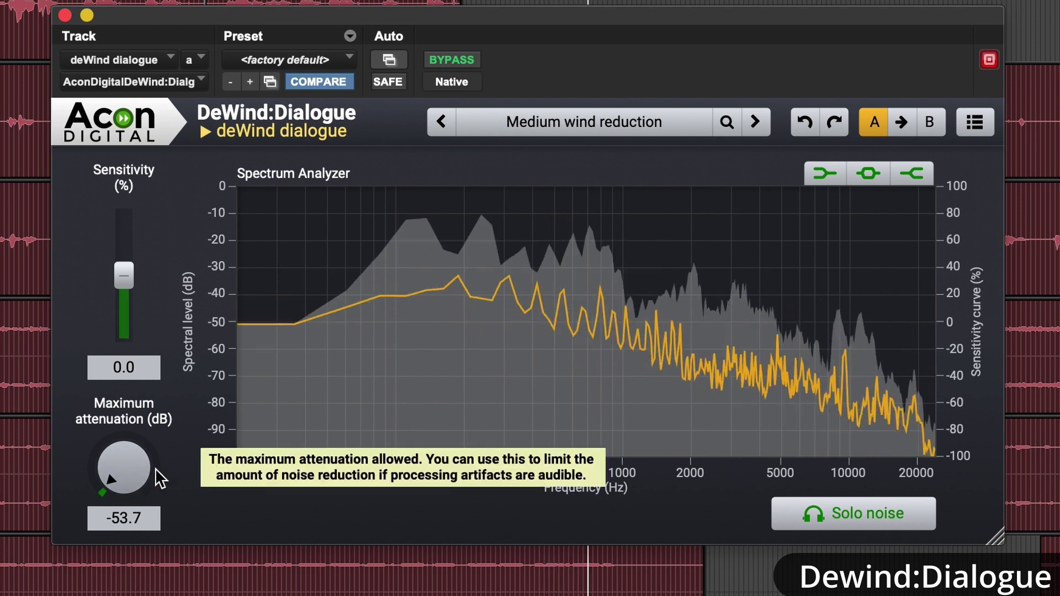
pyautogui.moveTo(124, 467); pyautogui.dragTo(131, 309)
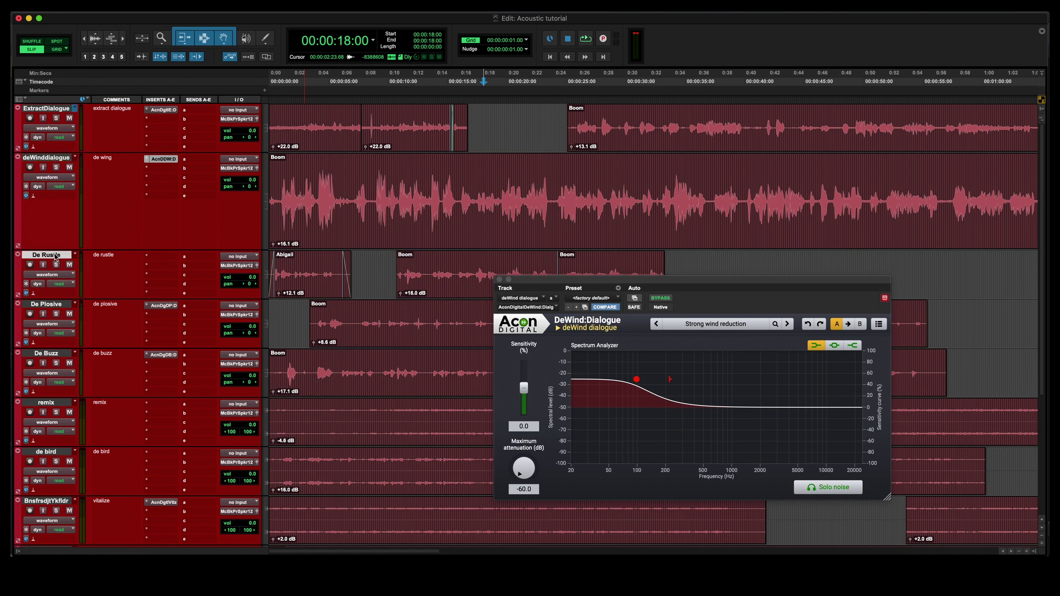
# Raise the gain of the two Boom clips on De Rustle to +22.5 dB
pyautogui.click(514, 270)
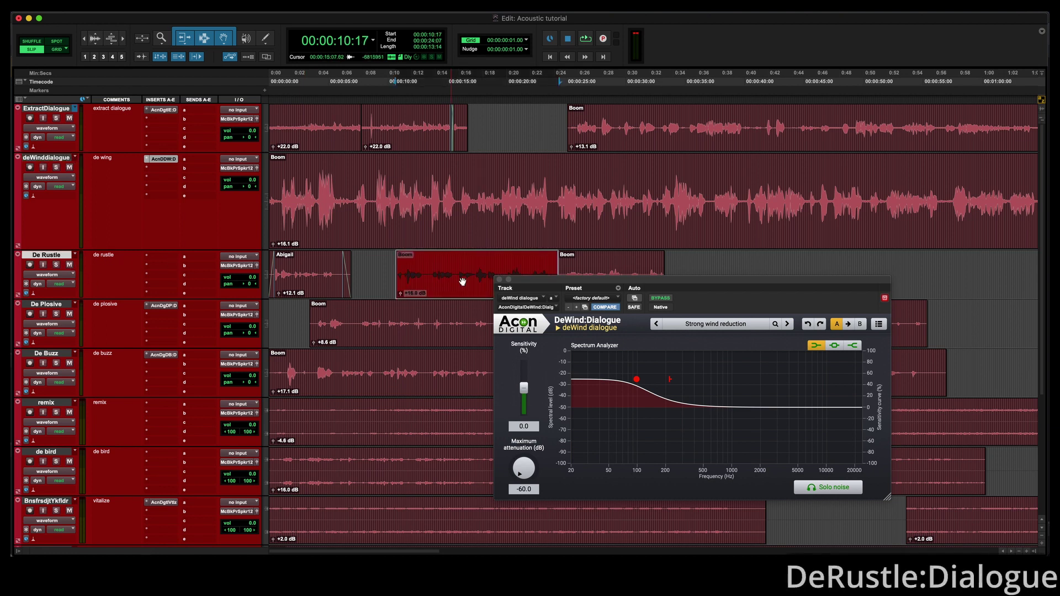
pyautogui.keyDown('shift'); pyautogui.click(590, 285); pyautogui.keyUp('shift')
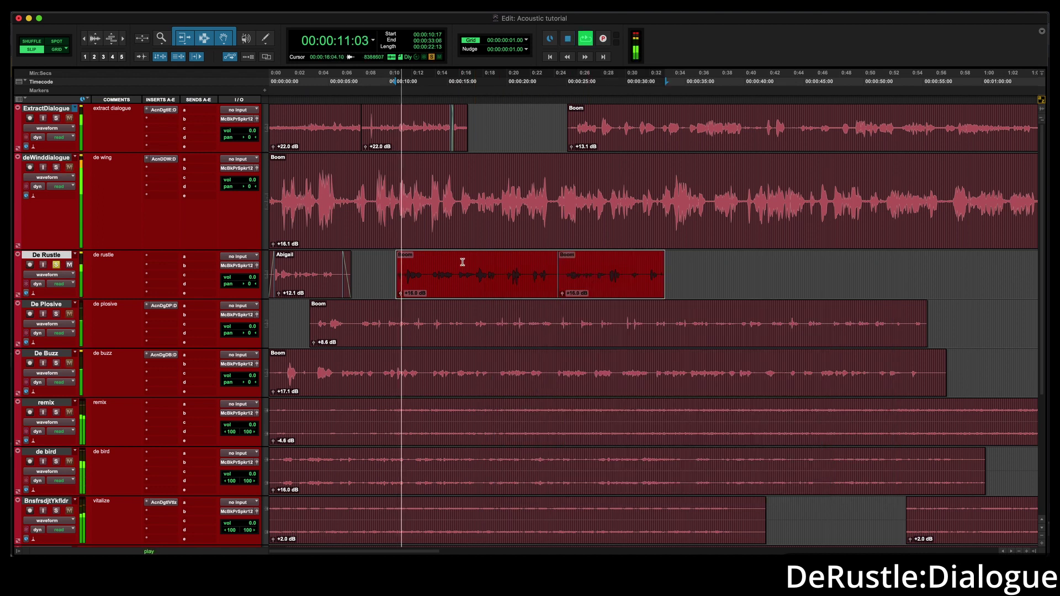
pyautogui.hotkey('ctrl', 'shift', 'Up')
pyautogui.hotkey('ctrl', 'shift', 'Up')
pyautogui.hotkey('ctrl', 'shift', 'Up')
pyautogui.hotkey('ctrl', 'shift', 'Up')
pyautogui.hotkey('ctrl', 'shift', 'Up')
pyautogui.hotkey('ctrl', 'shift', 'Up')
pyautogui.hotkey('ctrl', 'shift', 'Up')
pyautogui.hotkey('ctrl', 'shift', 'Up')
pyautogui.hotkey('ctrl', 'shift', 'Up')
pyautogui.hotkey('ctrl', 'shift', 'Up')
pyautogui.hotkey('ctrl', 'shift', 'Up')
pyautogui.hotkey('ctrl', 'shift', 'Up')
pyautogui.hotkey('ctrl', 'shift', 'Up')
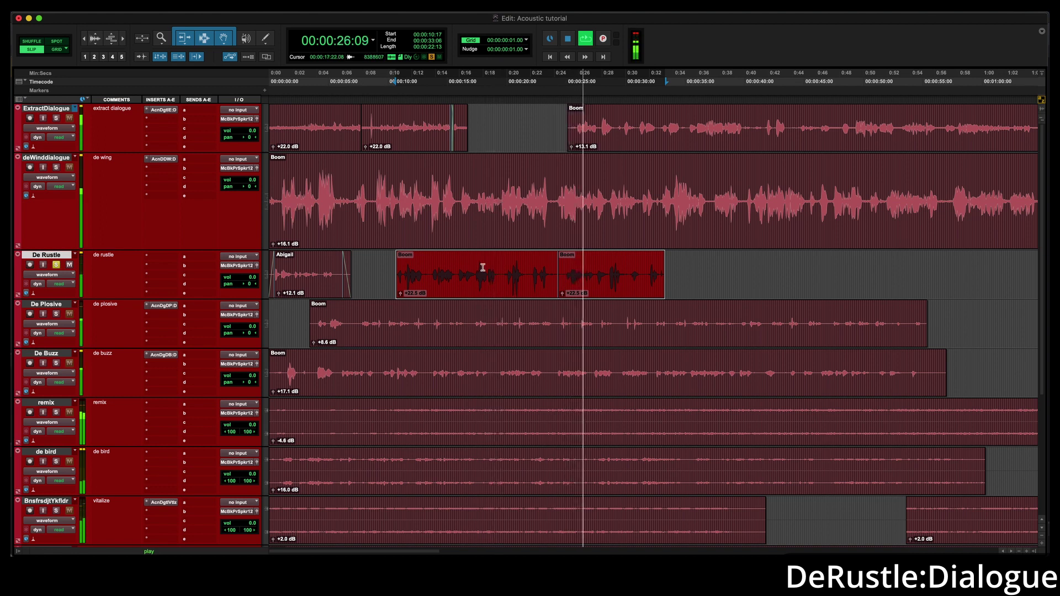
pyautogui.press('space')
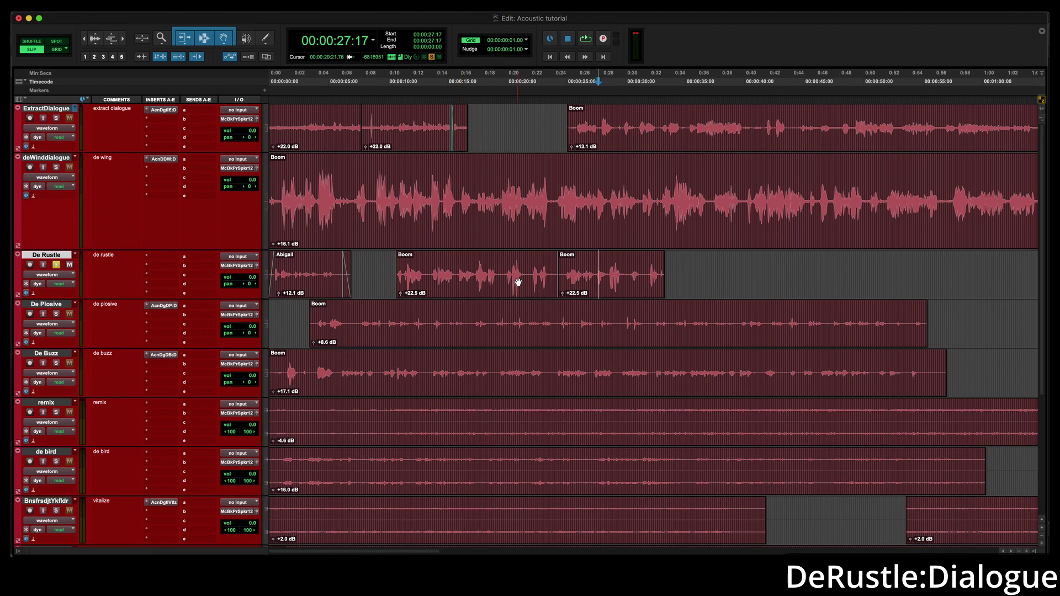
# Open DeRustle on De Rustle and, while auditioning, set maximum attenuation to -51.9 dB
pyautogui.click(518, 282)
pyautogui.keyDown('shift'); pyautogui.click(599, 281); pyautogui.keyUp('shift')
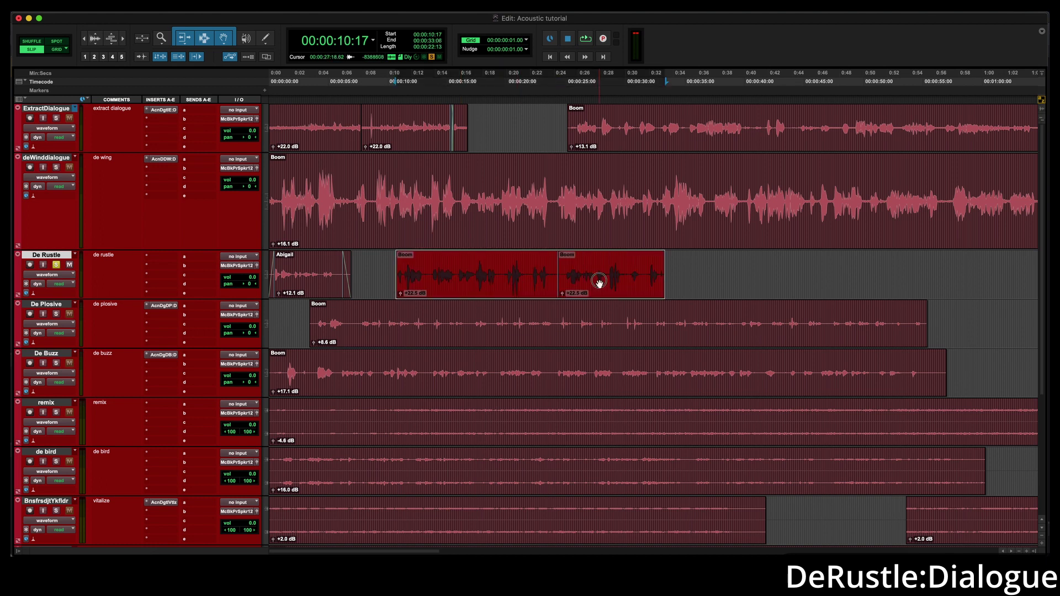
pyautogui.click(163, 260)
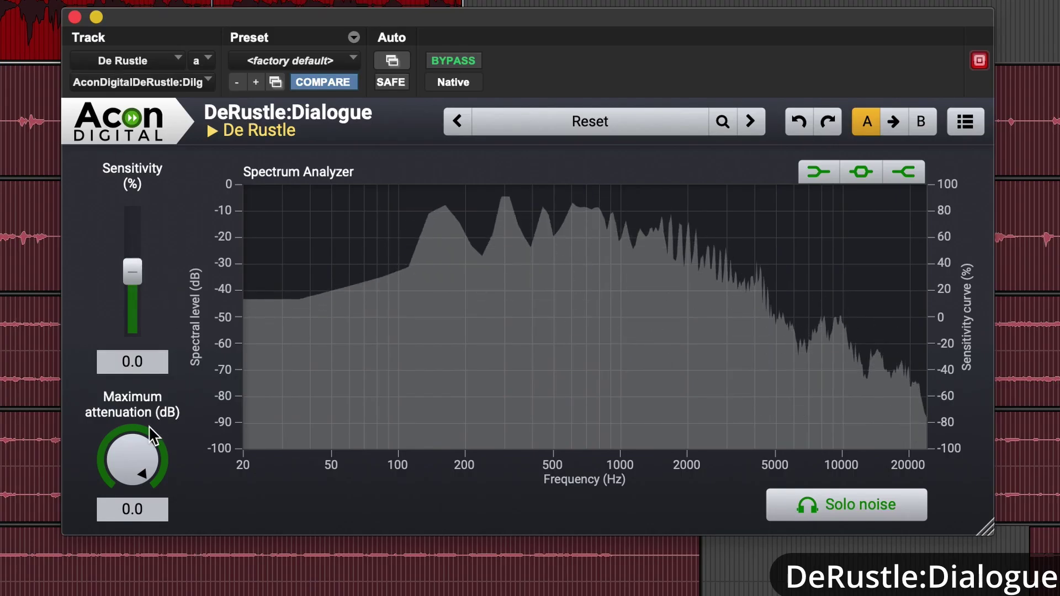
pyautogui.moveTo(334, 312); pyautogui.dragTo(336, 374)
pyautogui.moveTo(150, 586); pyautogui.dragTo(153, 595)
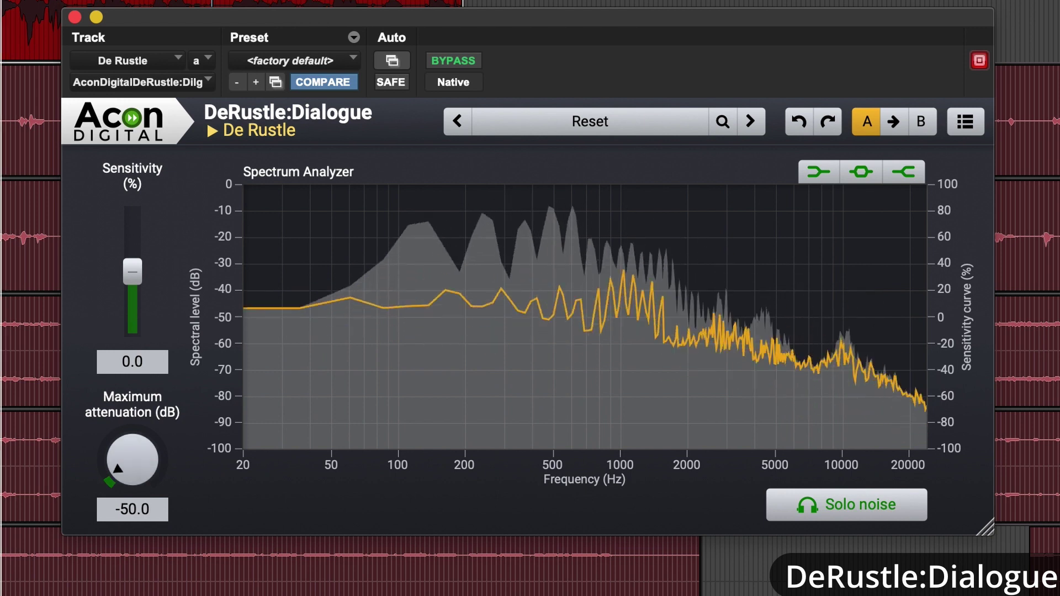
pyautogui.press('space')
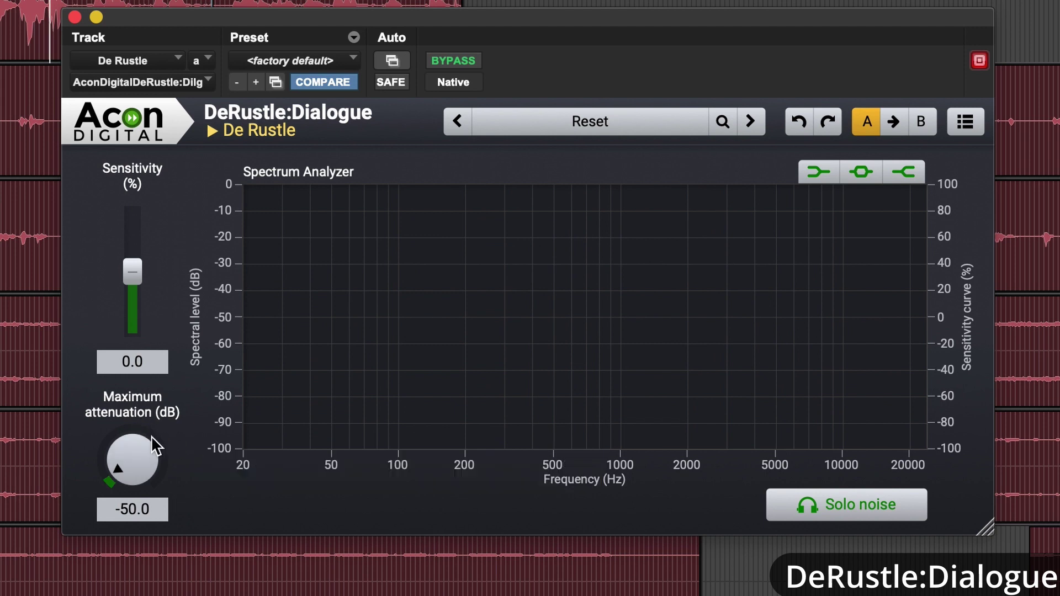
pyautogui.press('space')
pyautogui.moveTo(146, 479); pyautogui.dragTo(95, 176)
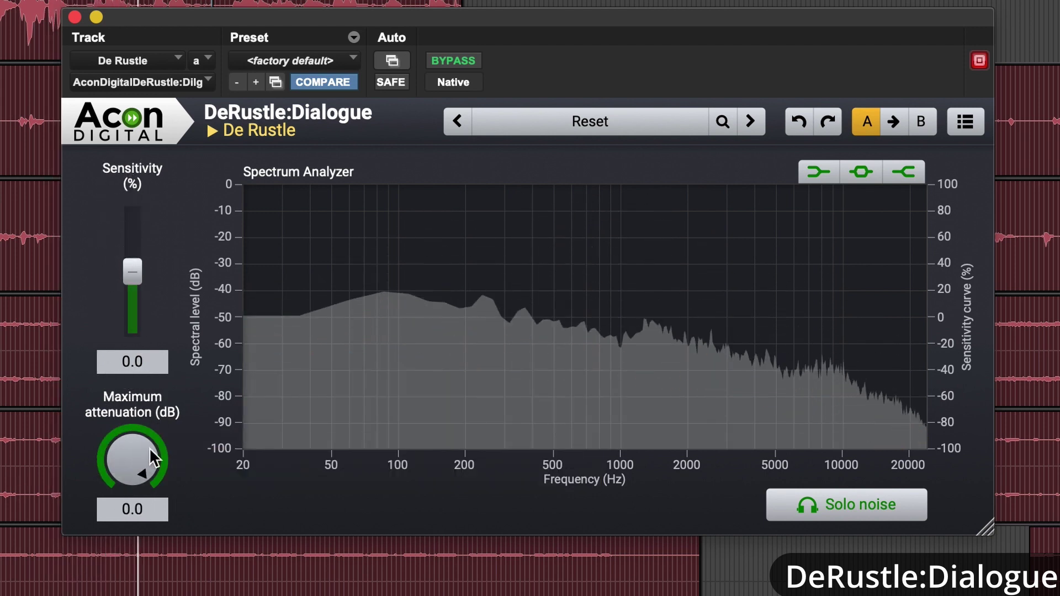
pyautogui.moveTo(160, 431); pyautogui.dragTo(143, 581)
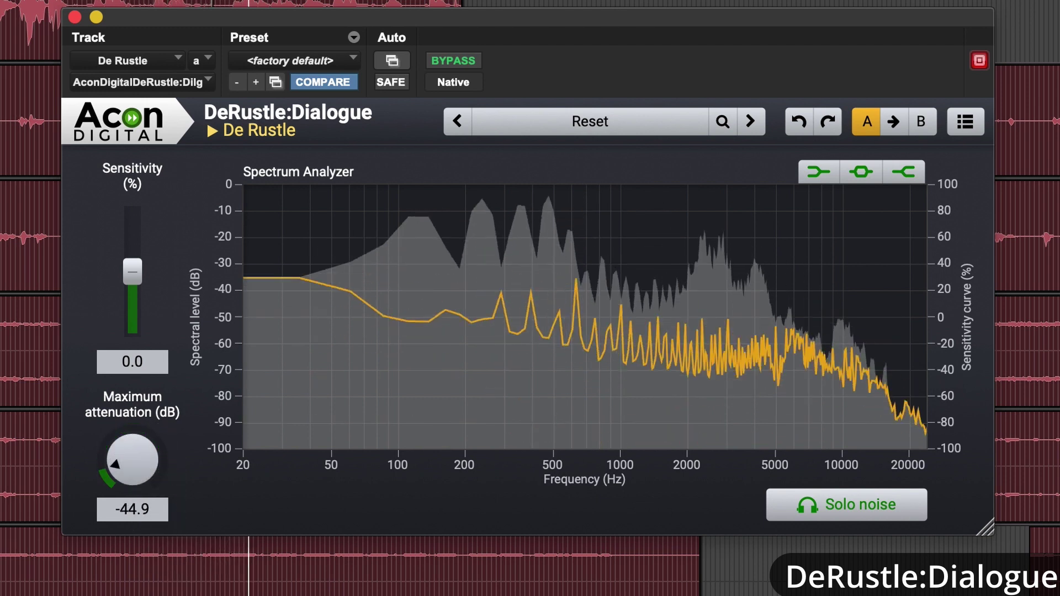
pyautogui.moveTo(118, 433); pyautogui.dragTo(121, 456)
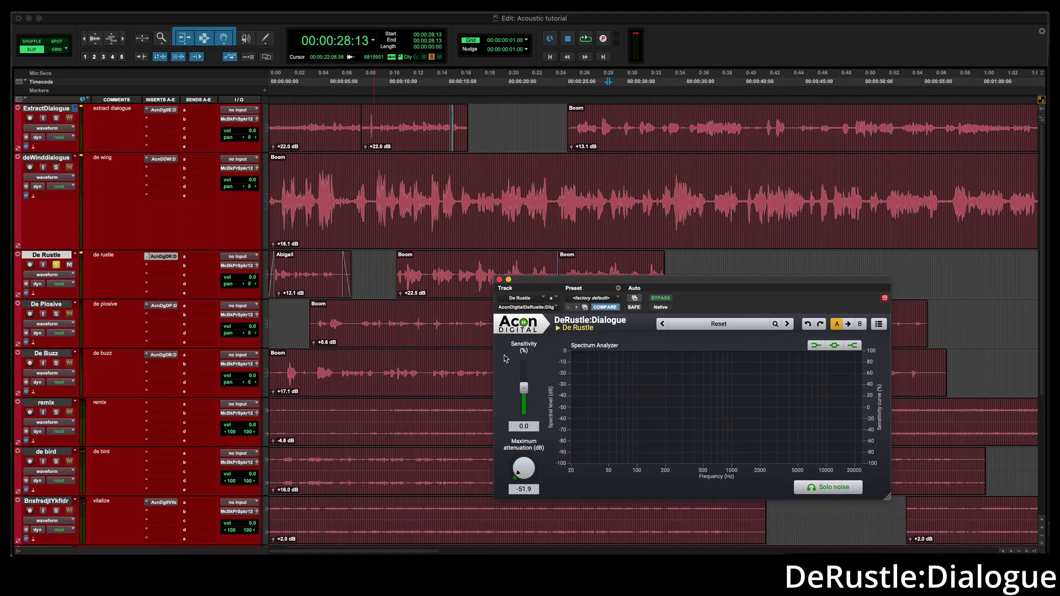
# Audition the Abigail clip and adjust DeRustle's maximum attenuation between about -49 and -30 dB
pyautogui.click(300, 285)
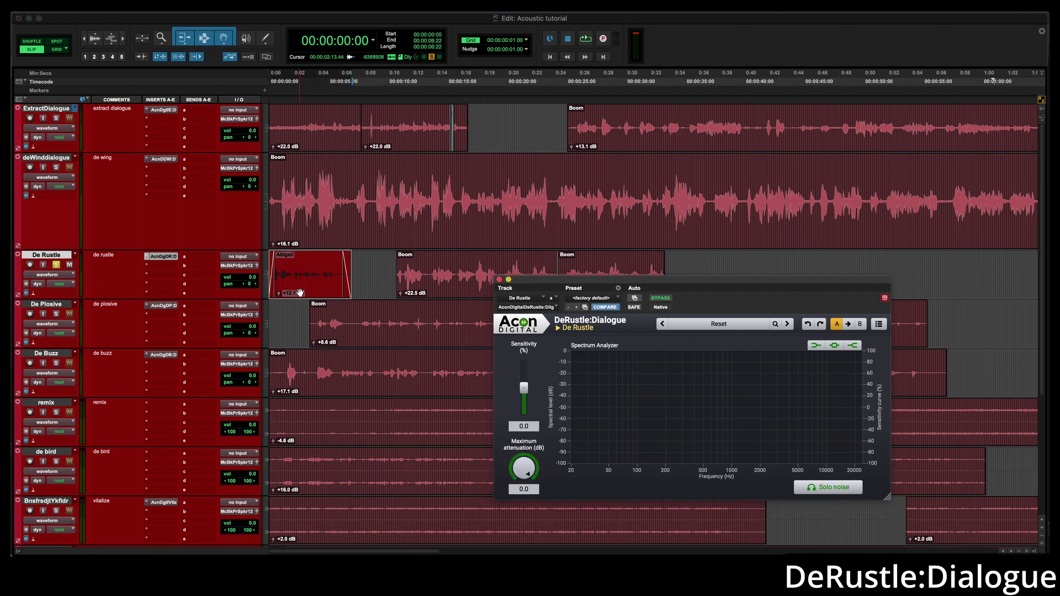
pyautogui.press('space')
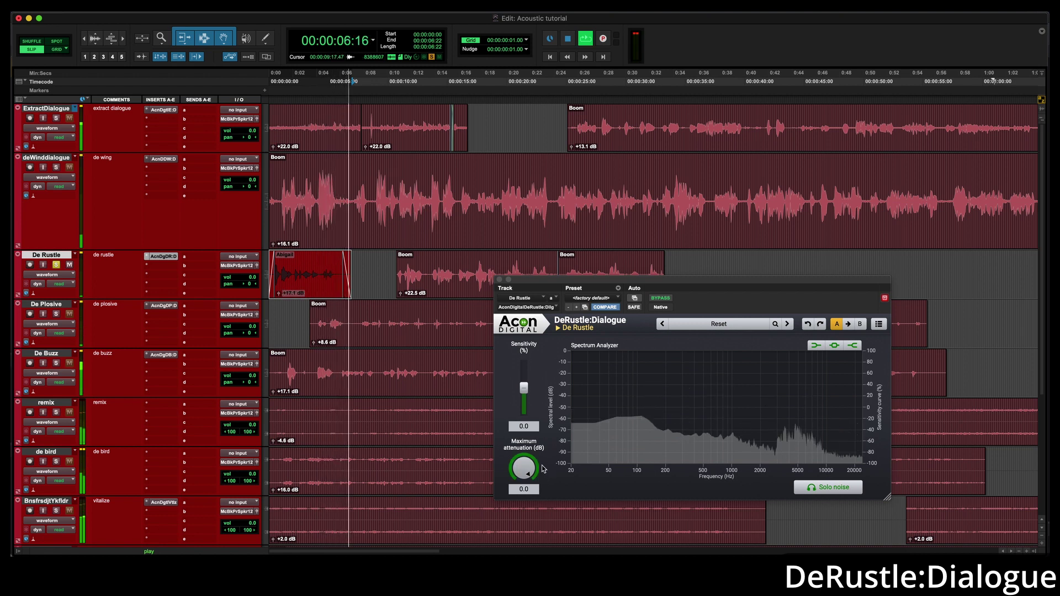
pyautogui.press('space')
pyautogui.press('space')
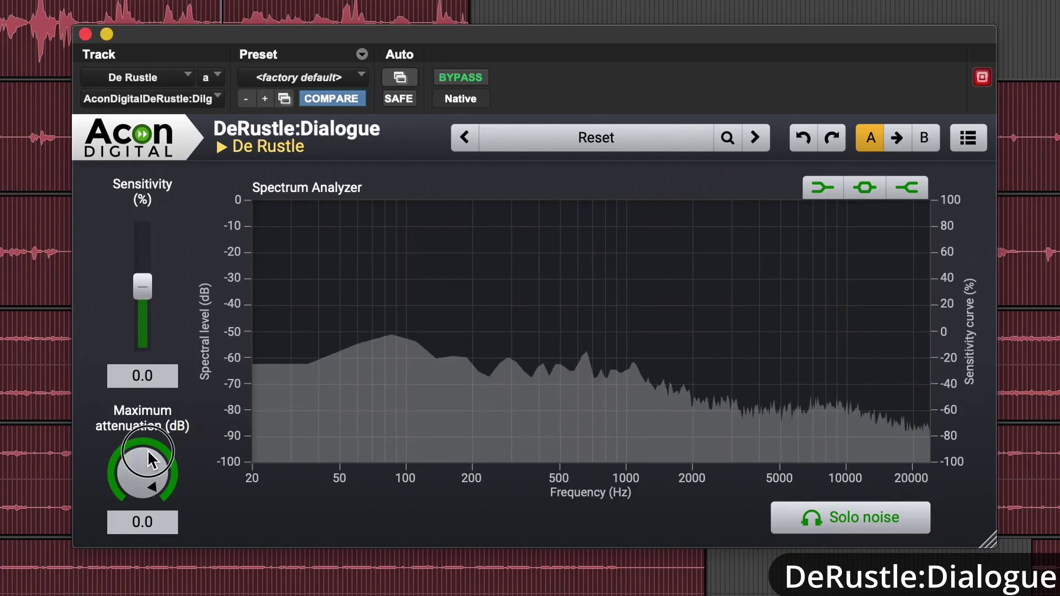
pyautogui.moveTo(529, 468); pyautogui.dragTo(529, 532)
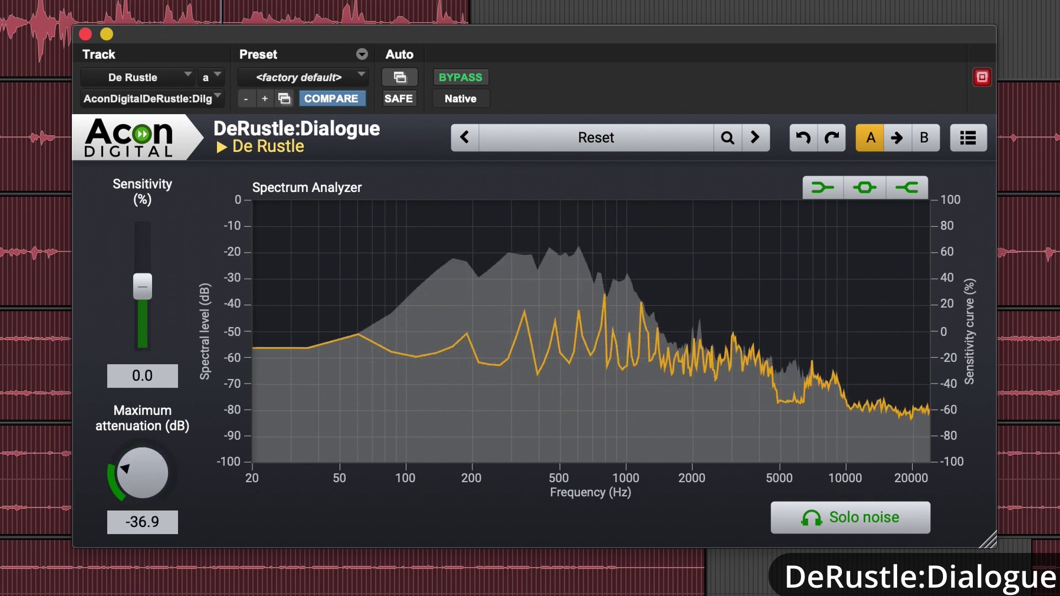
pyautogui.moveTo(142, 547); pyautogui.dragTo(142, 565)
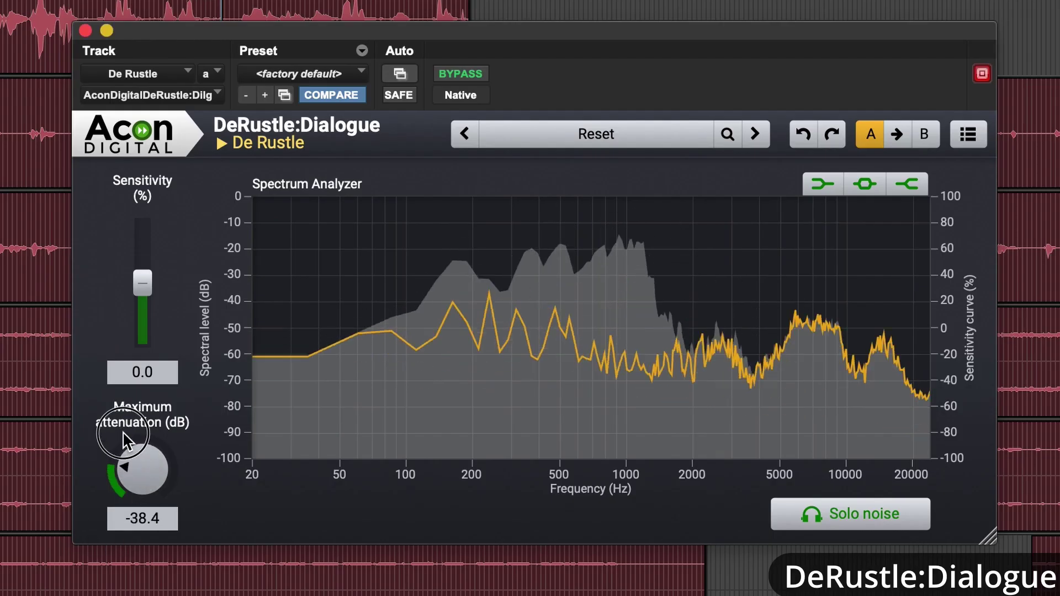
pyautogui.moveTo(123, 432); pyautogui.dragTo(126, 395)
# Set DeRustle's sensitivity to 23.3 and bypass the plugin to compare with the original
pyautogui.moveTo(143, 283); pyautogui.dragTo(148, 320)
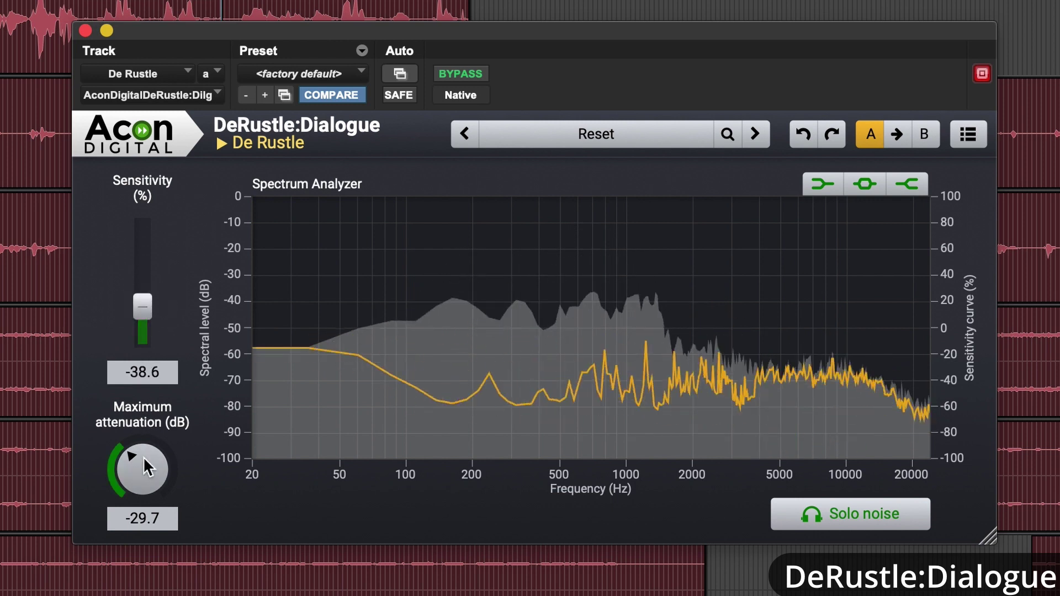
pyautogui.moveTo(143, 459); pyautogui.dragTo(144, 494)
pyautogui.moveTo(148, 330); pyautogui.dragTo(141, 268)
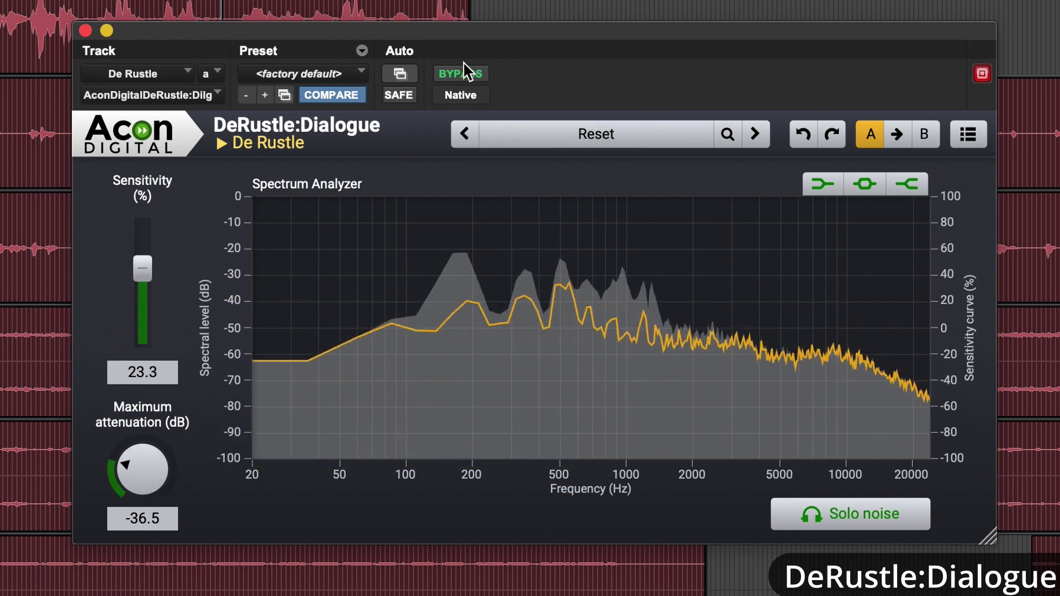
pyautogui.click(462, 74)
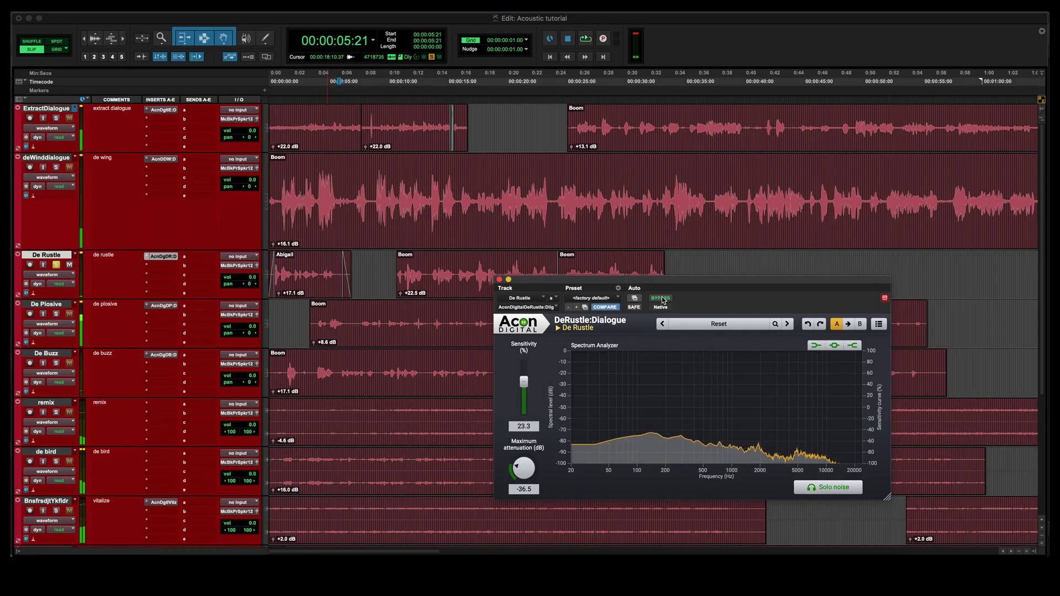
pyautogui.press('space')
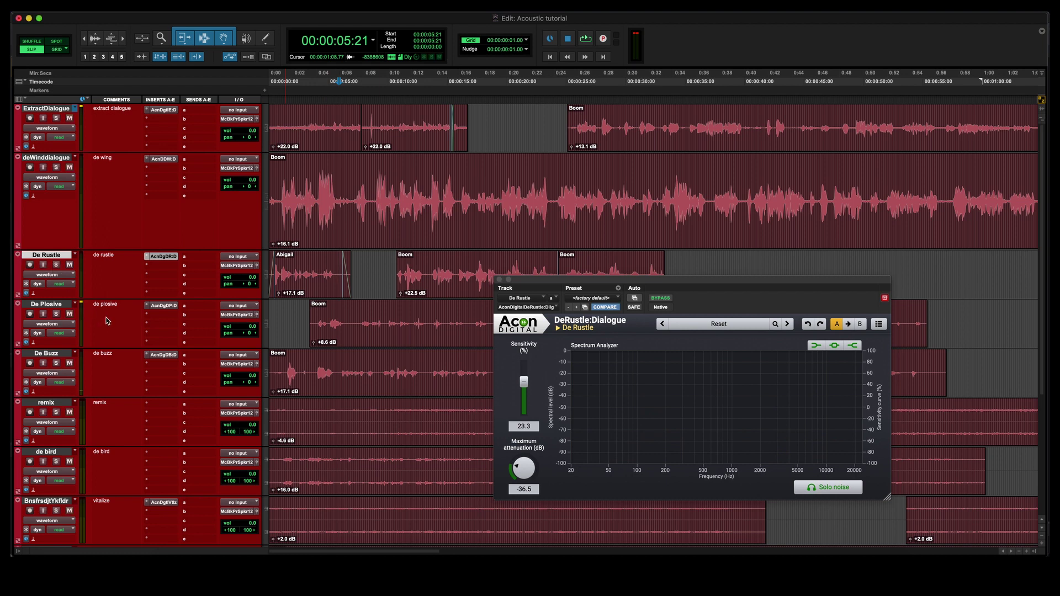
# Close DeRustle, open DePlosive on the De Plosive track, and audition it at default settings
pyautogui.click(56, 307)
pyautogui.click(500, 280)
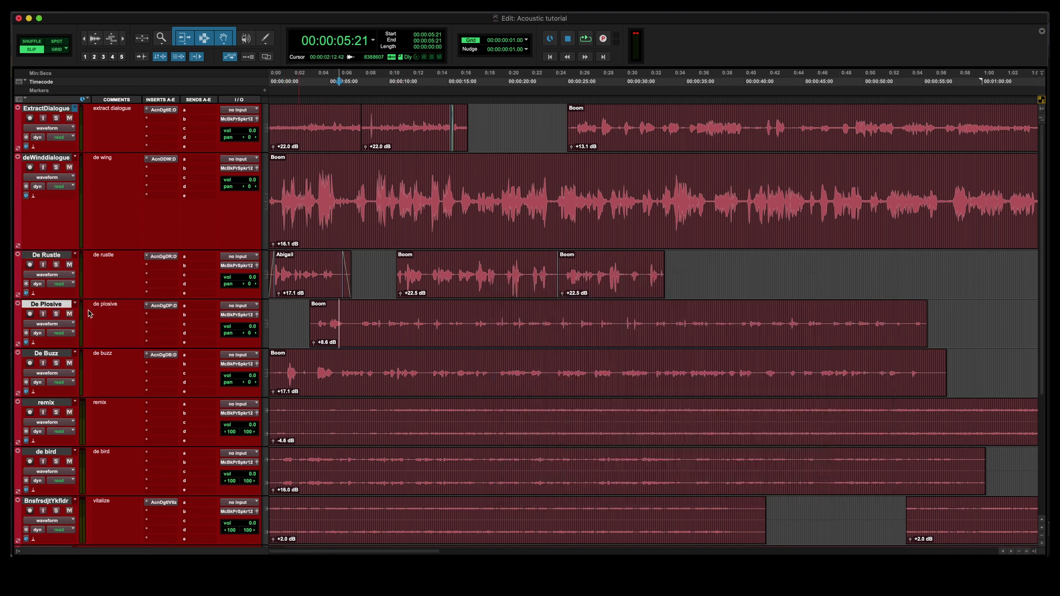
pyautogui.click(167, 307)
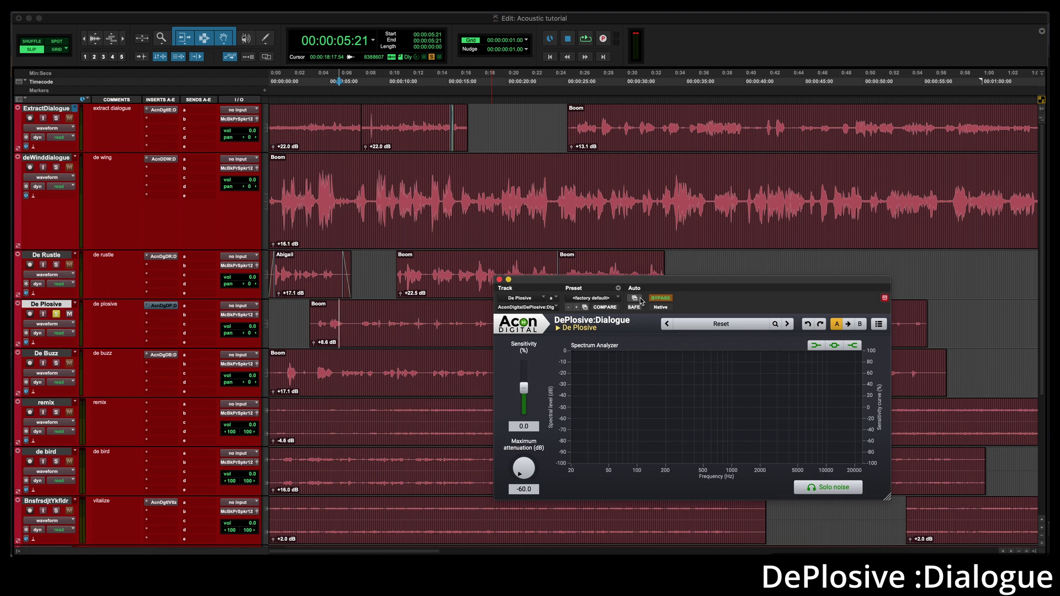
pyautogui.moveTo(561, 286); pyautogui.dragTo(592, 354)
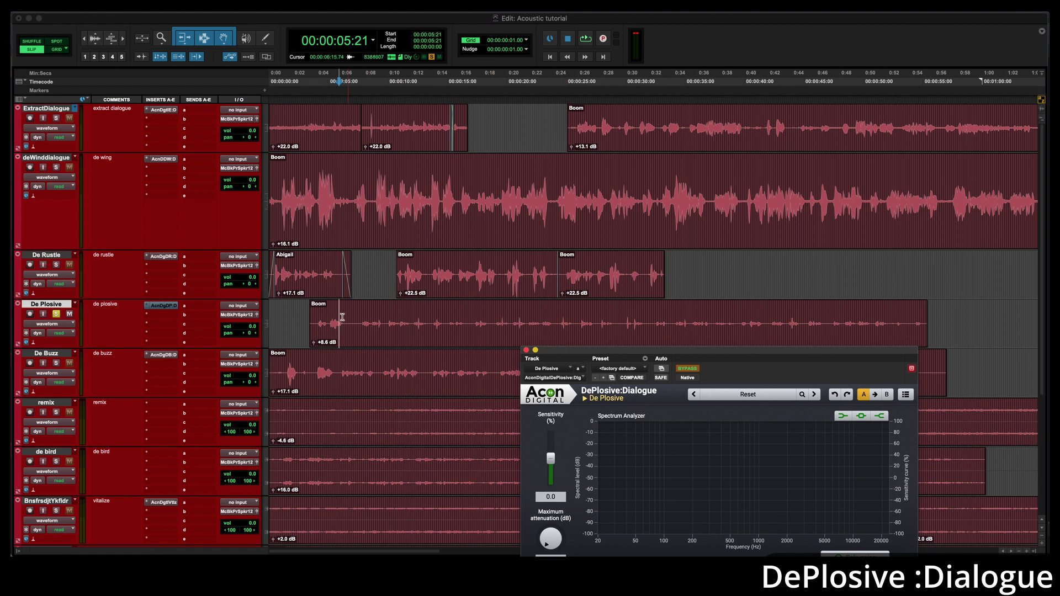
pyautogui.press('space')
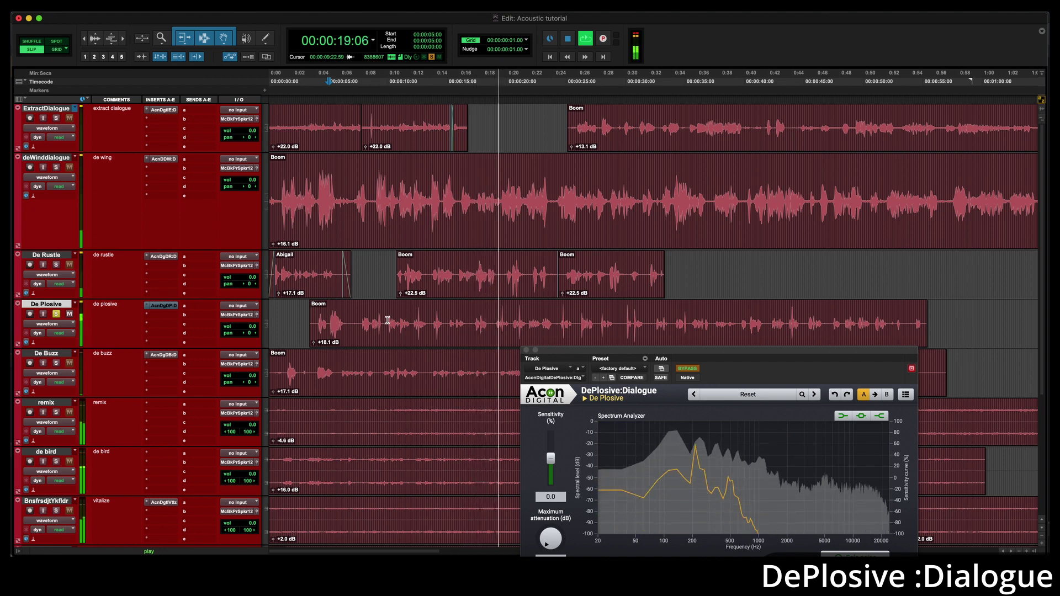
pyautogui.press('space')
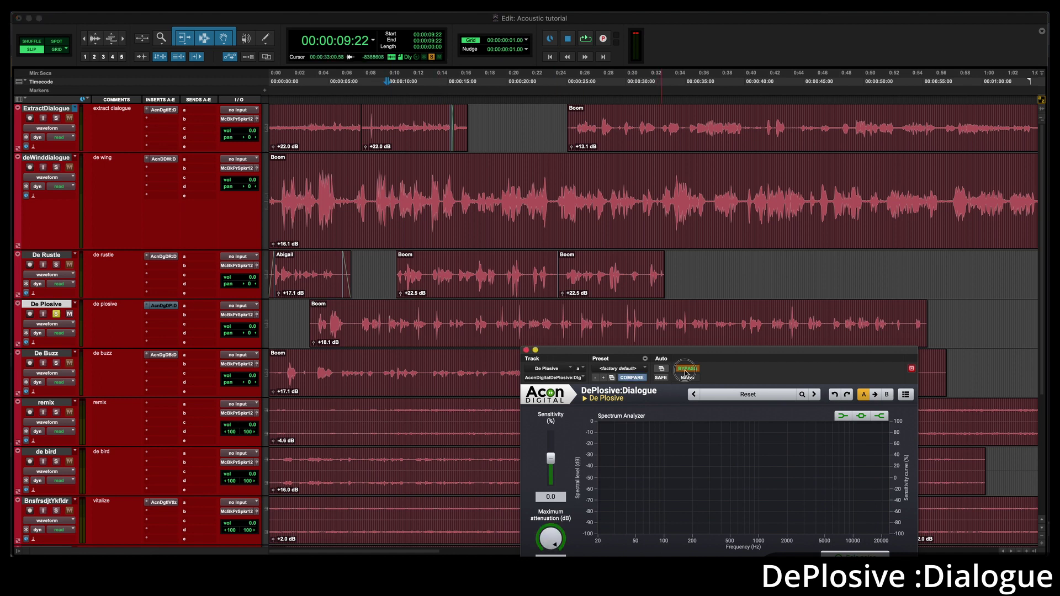
# Try DePlosive's maximum attenuation between -30 and -47 dB, then load the Aggressive preset
pyautogui.moveTo(680, 357); pyautogui.dragTo(766, 80)
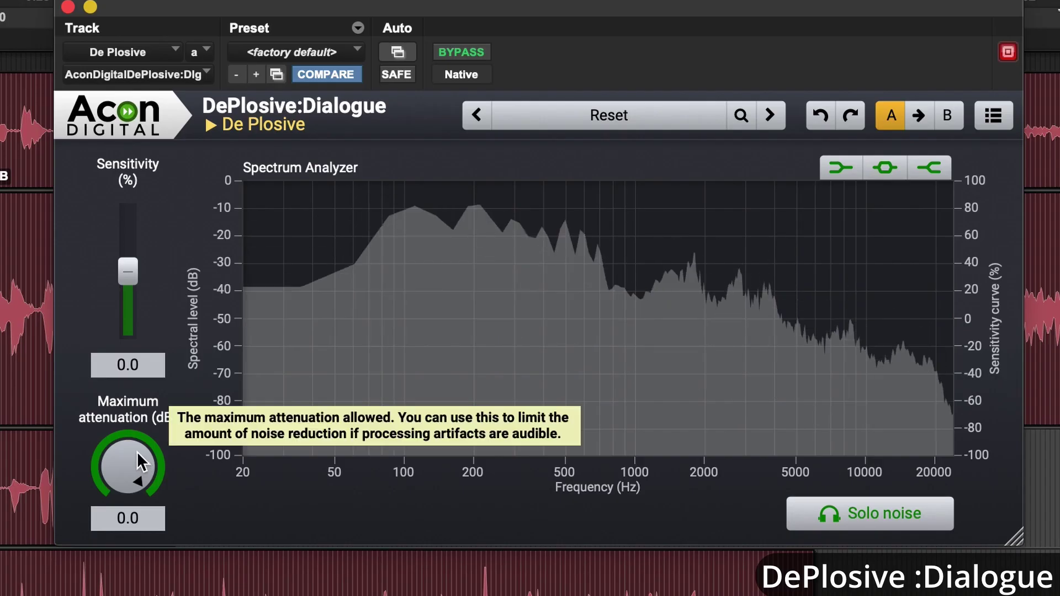
pyautogui.moveTo(649, 259); pyautogui.dragTo(647, 289)
pyautogui.moveTo(128, 467); pyautogui.dragTo(134, 505)
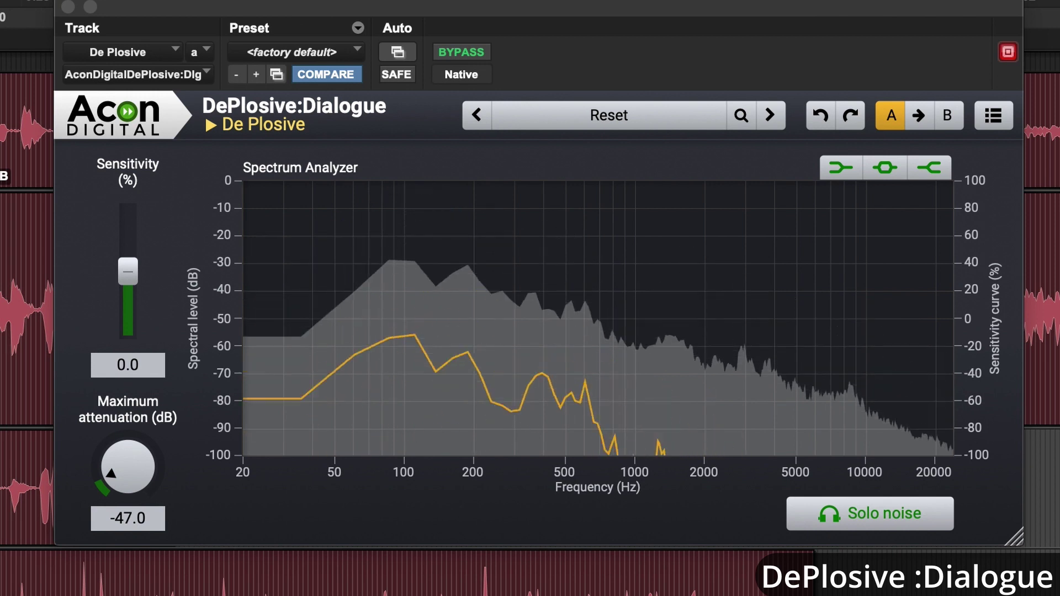
pyautogui.moveTo(108, 498); pyautogui.dragTo(134, 401)
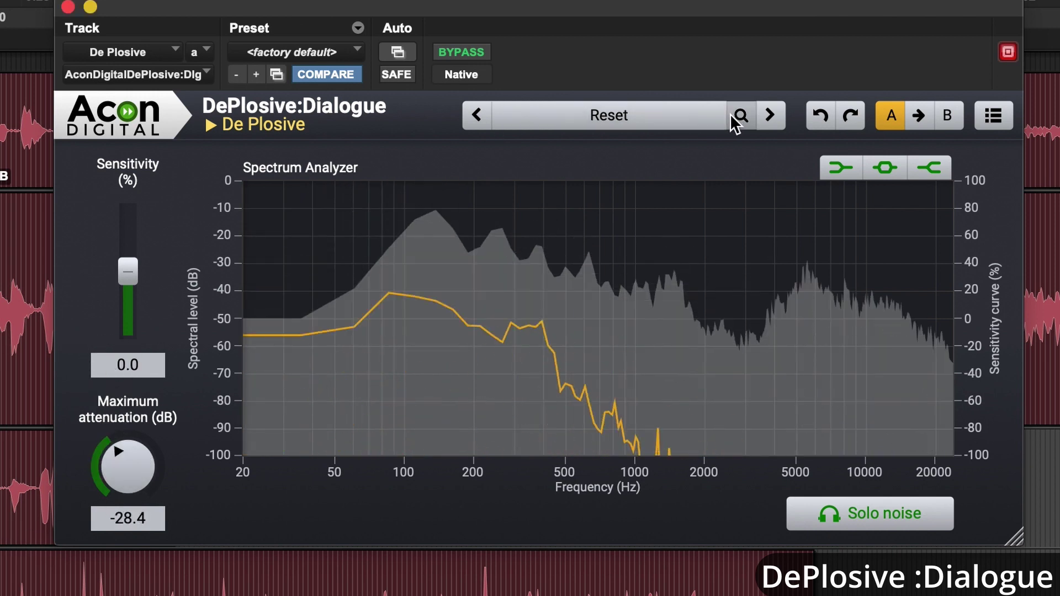
pyautogui.click(772, 115)
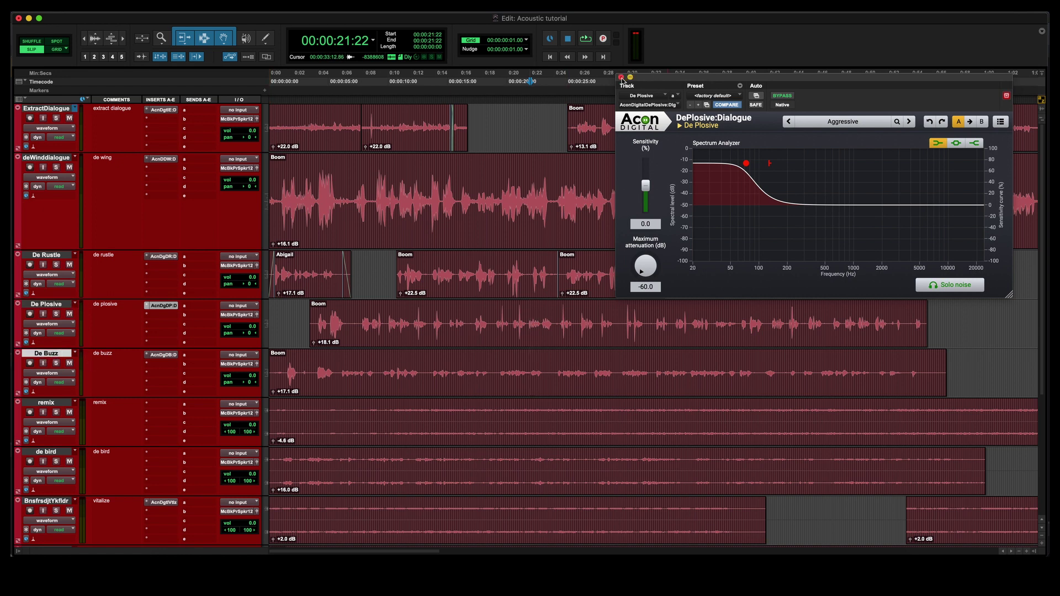
# Close DePlosive, solo De Buzz, open DeBuzz, and put the play position at the clip start near 03:19
pyautogui.click(621, 78)
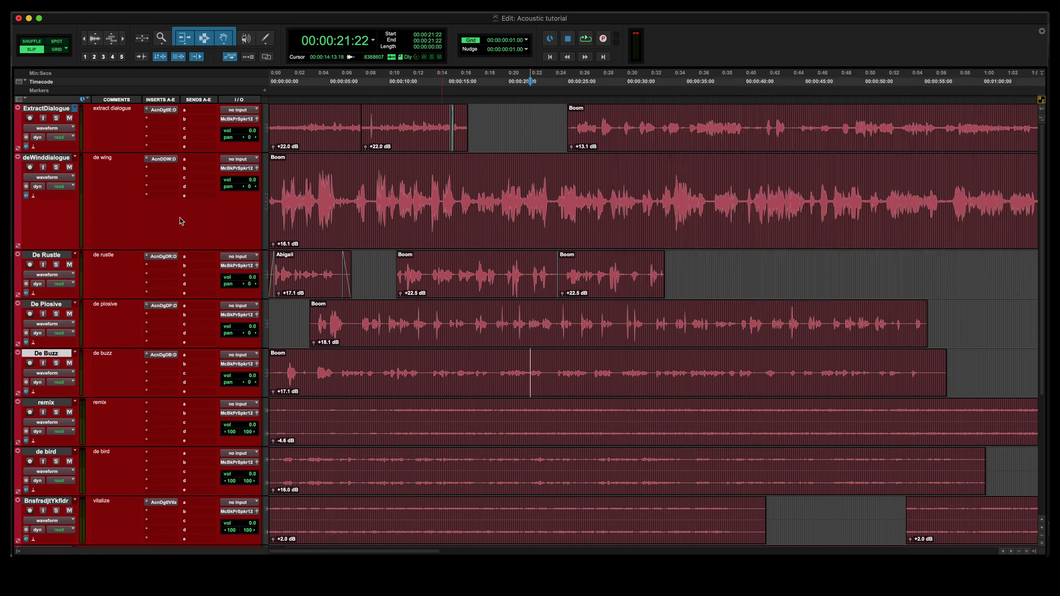
pyautogui.click(56, 363)
pyautogui.click(308, 370)
pyautogui.click(314, 369)
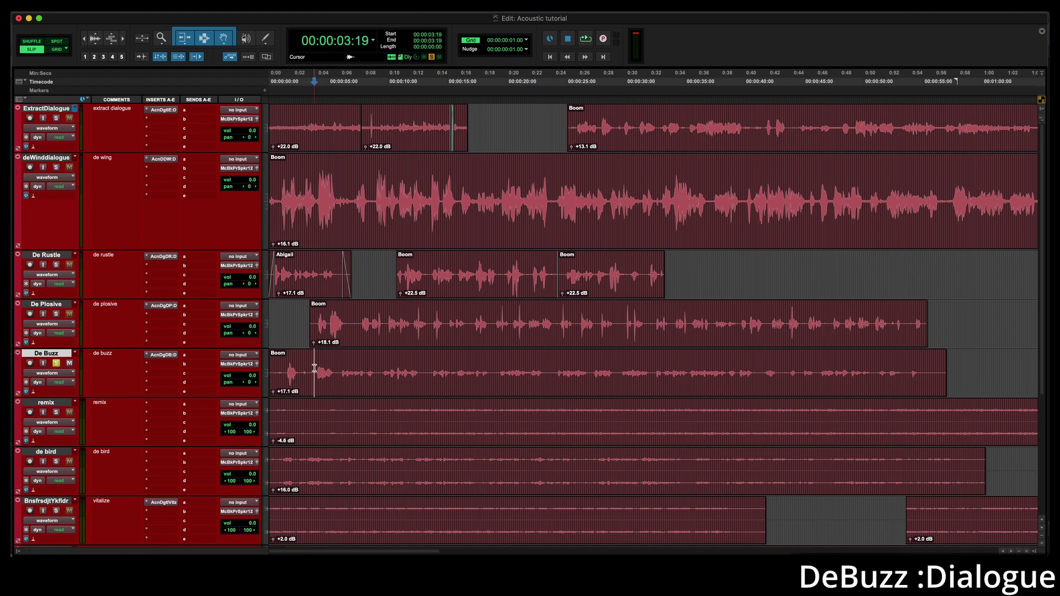
pyautogui.click(155, 355)
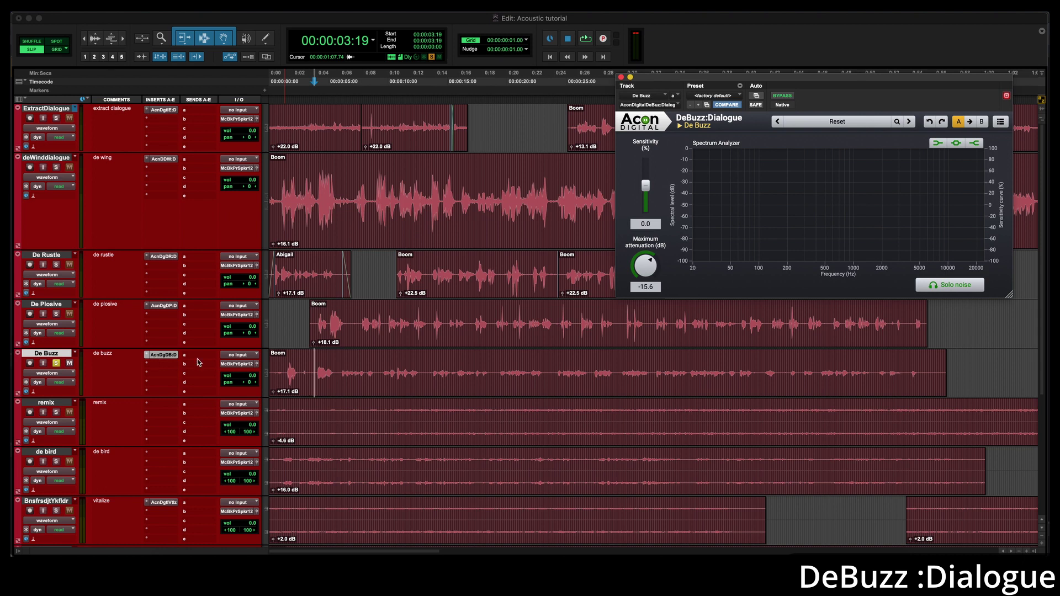
pyautogui.click(315, 368)
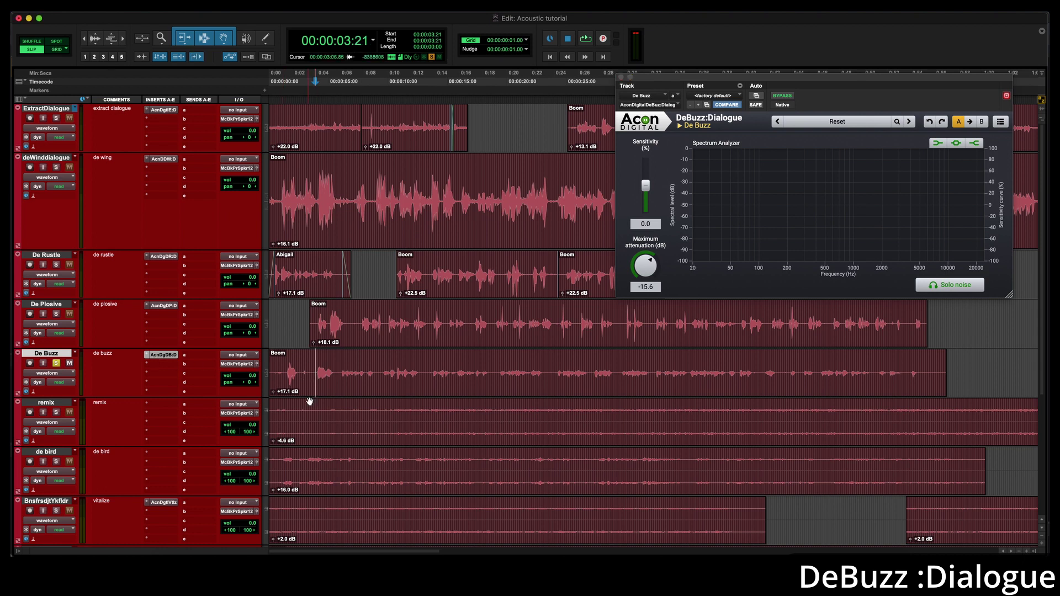
# Bypass DeBuzz, raise the Boom clip to +27.1 dB, enlarge the track, and zero maximum attenuation
pyautogui.click(776, 97)
pyautogui.press('space')
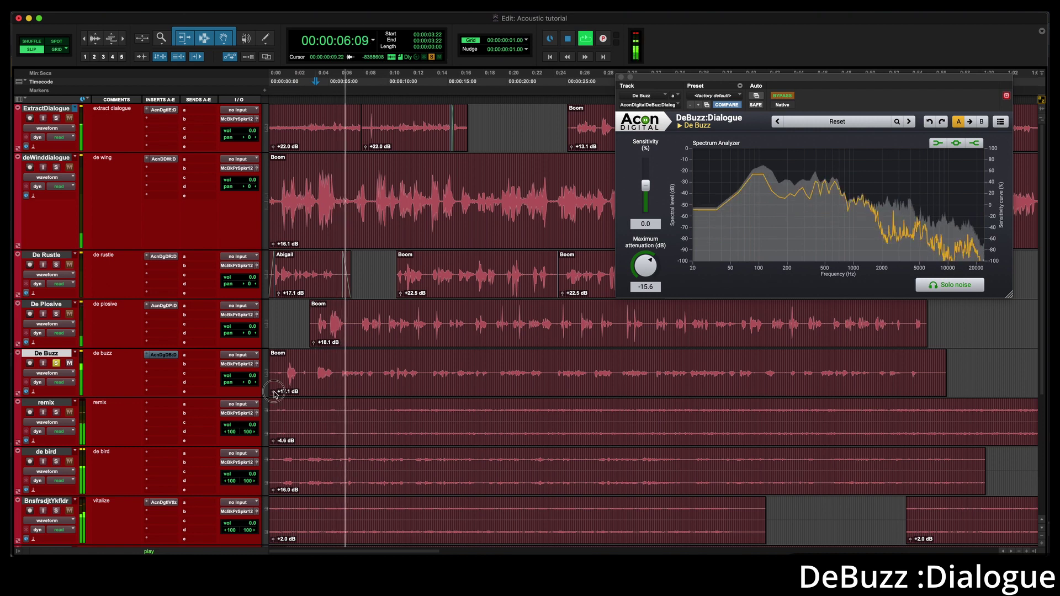
pyautogui.moveTo(273, 394); pyautogui.dragTo(275, 390)
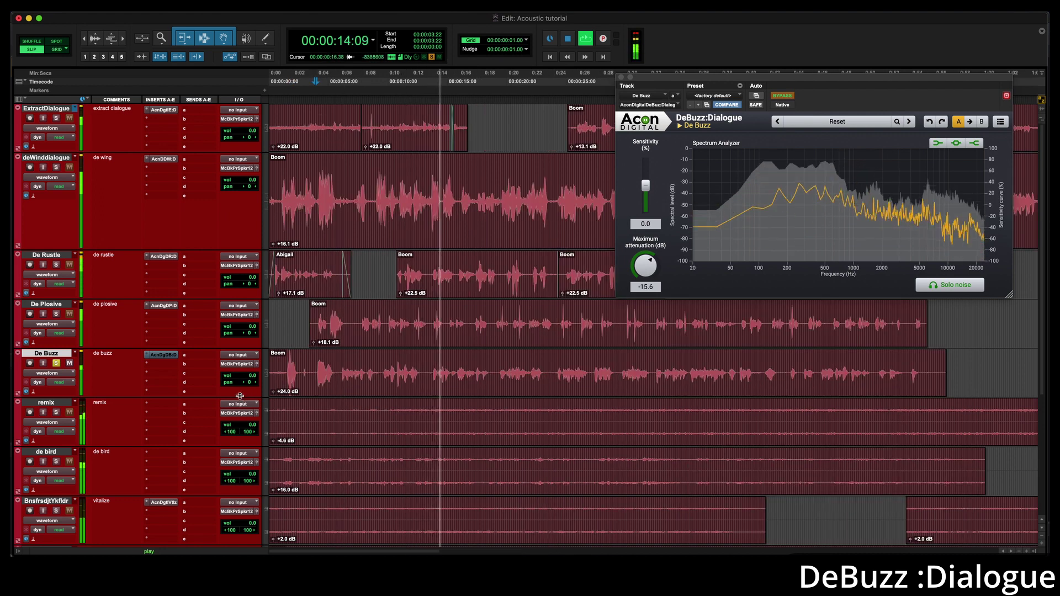
pyautogui.moveTo(241, 397); pyautogui.dragTo(241, 416)
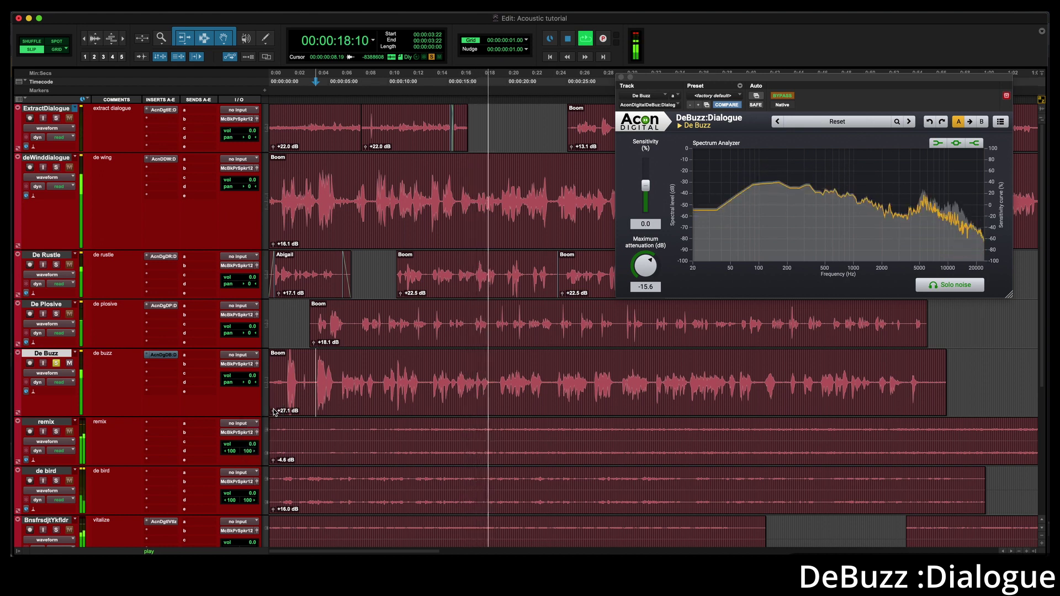
pyautogui.press('space')
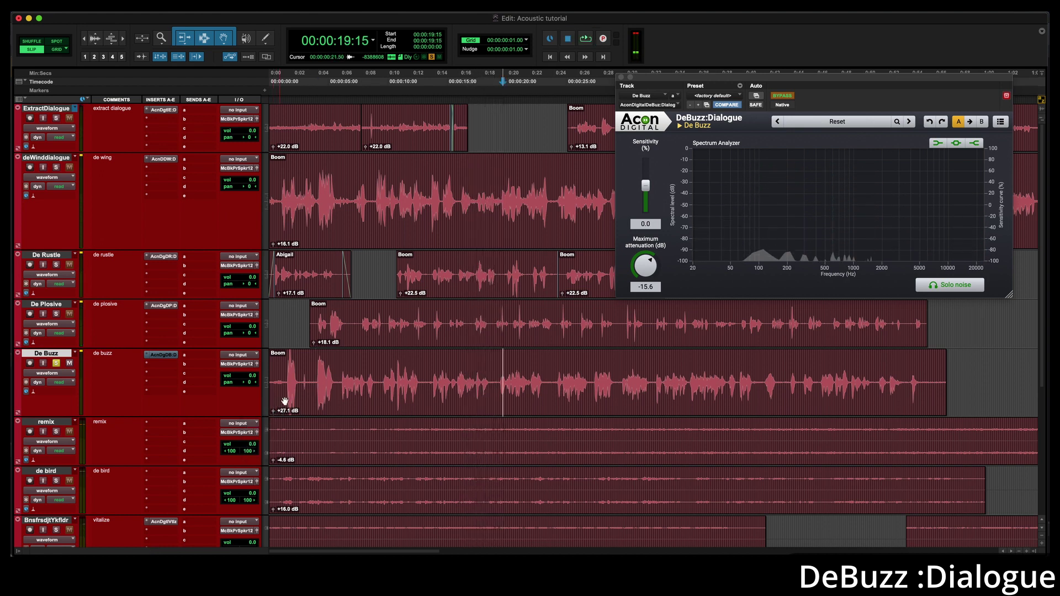
pyautogui.click(341, 378)
# Re-enable DeBuzz and, during playback, set maximum attenuation to about -43.9 dB
pyautogui.click(782, 95)
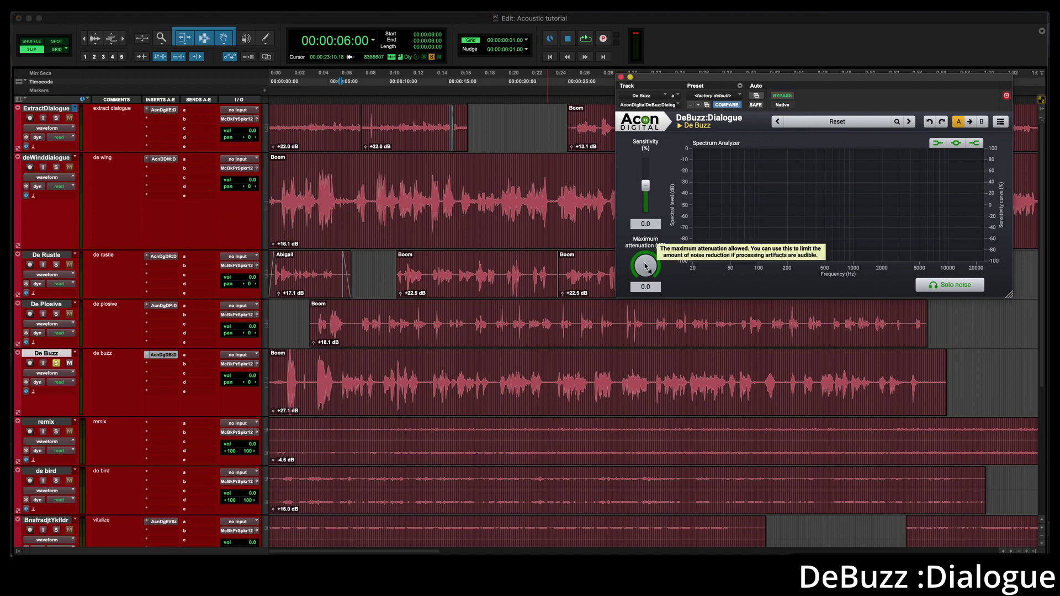
pyautogui.press('space')
pyautogui.moveTo(645, 266); pyautogui.dragTo(651, 312)
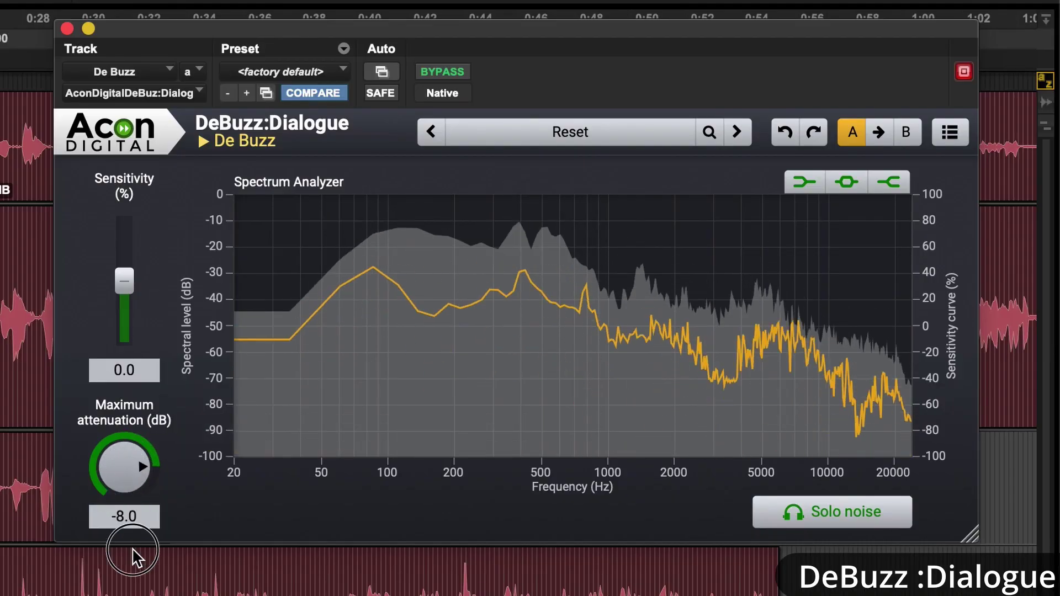
pyautogui.moveTo(136, 575); pyautogui.dragTo(138, 595)
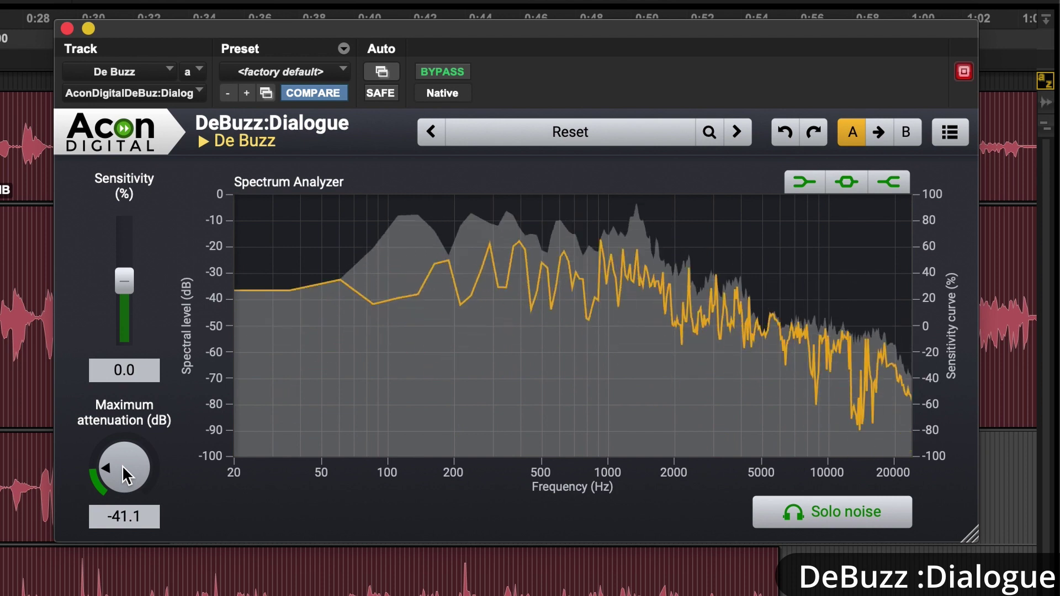
pyautogui.moveTo(124, 470); pyautogui.dragTo(124, 479)
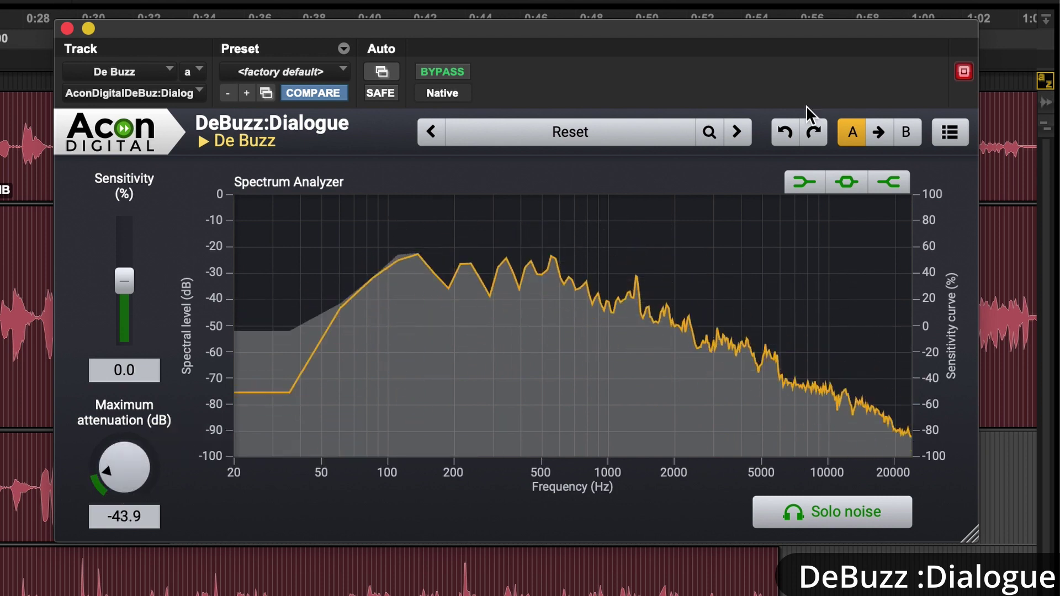
# Load the Gentle buzz reduction preset, briefly trying Hum reduction
pyautogui.click(667, 135)
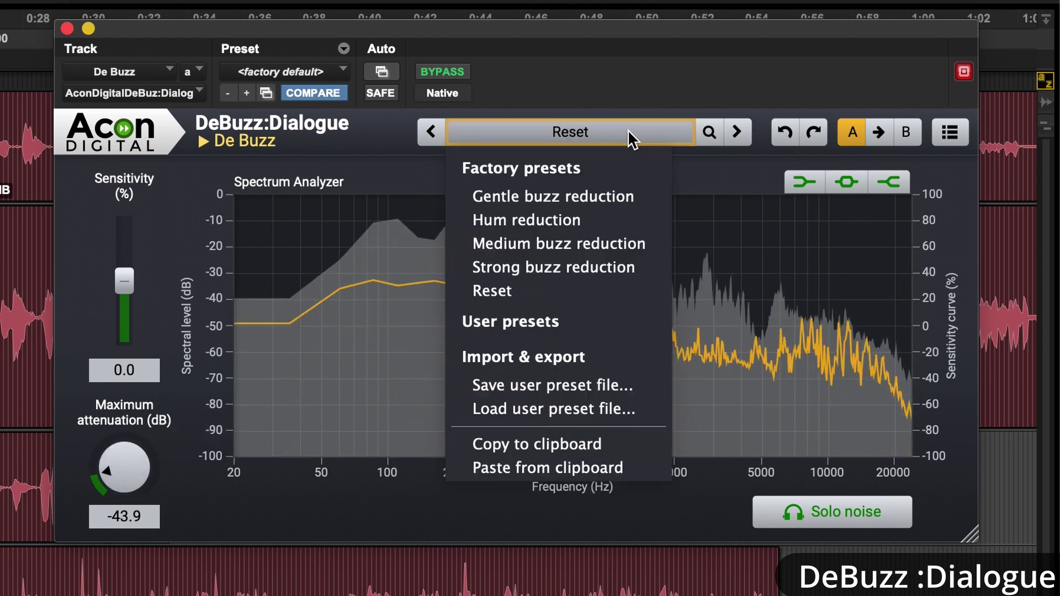
pyautogui.click(584, 199)
pyautogui.click(738, 133)
pyautogui.click(431, 134)
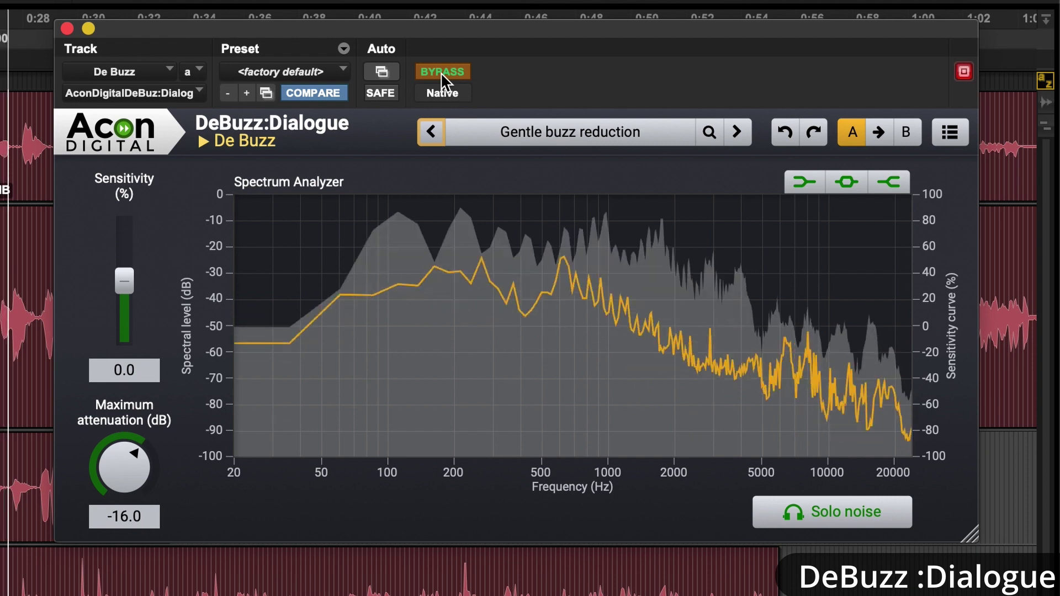
# Toggle bypass repeatedly to compare, leaving buzz reduction active
pyautogui.click(441, 72)
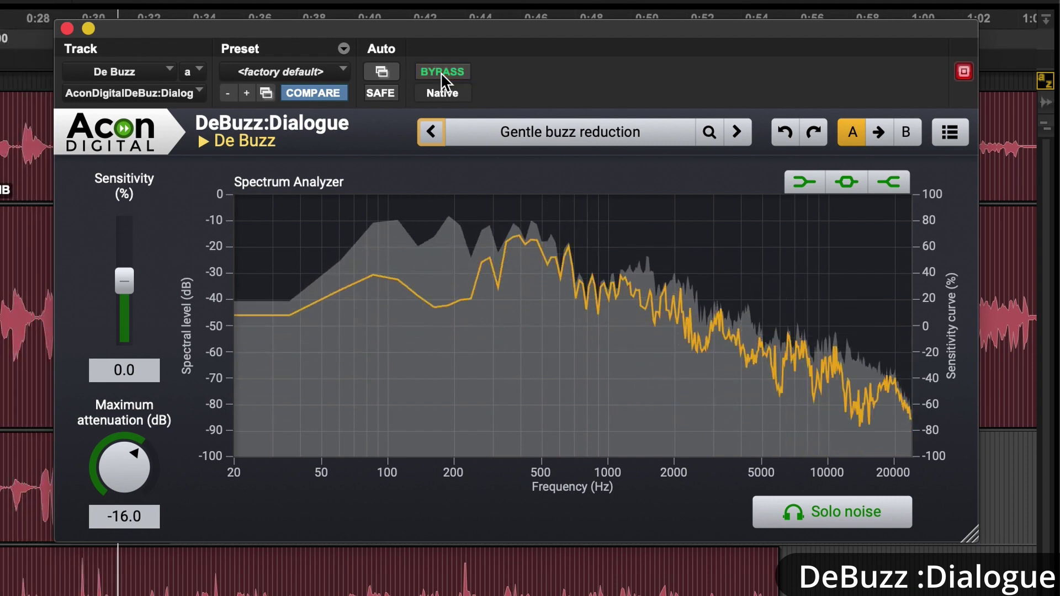
pyautogui.click(441, 71)
pyautogui.click(441, 71)
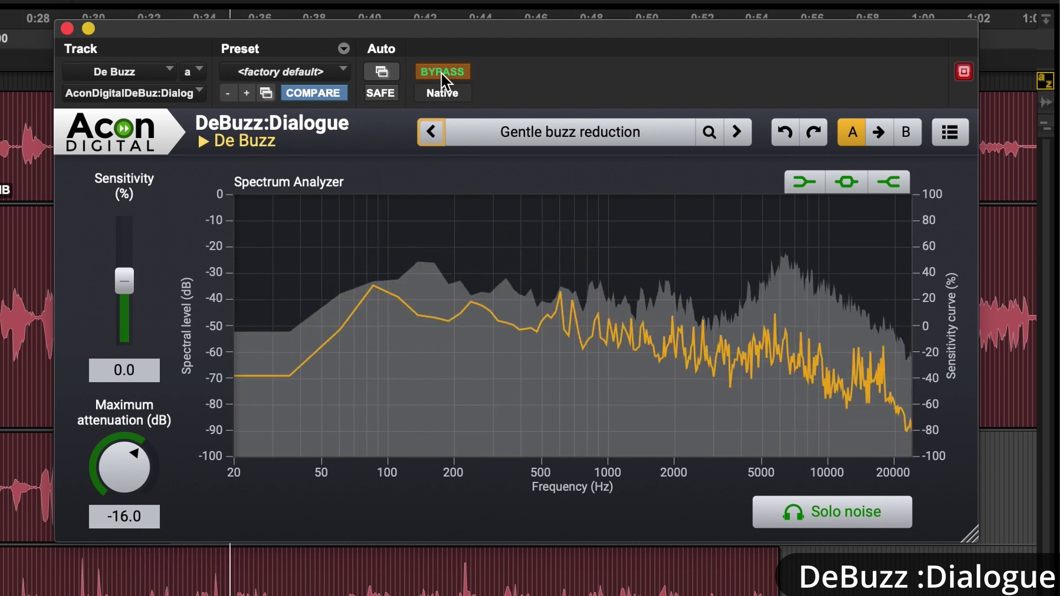
pyautogui.click(440, 72)
pyautogui.click(441, 72)
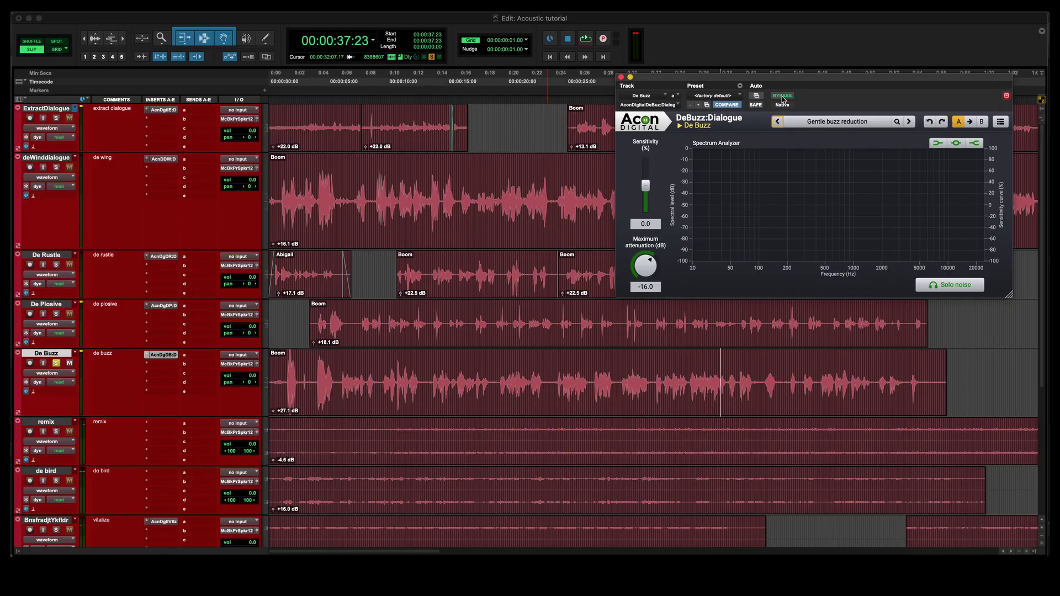
# Unsolo De Buzz, zoom out and select the full remix clip, then show AudioSuite's Acon Digital plug-ins
pyautogui.click(55, 363)
pyautogui.scroll(-3, 465, 355)
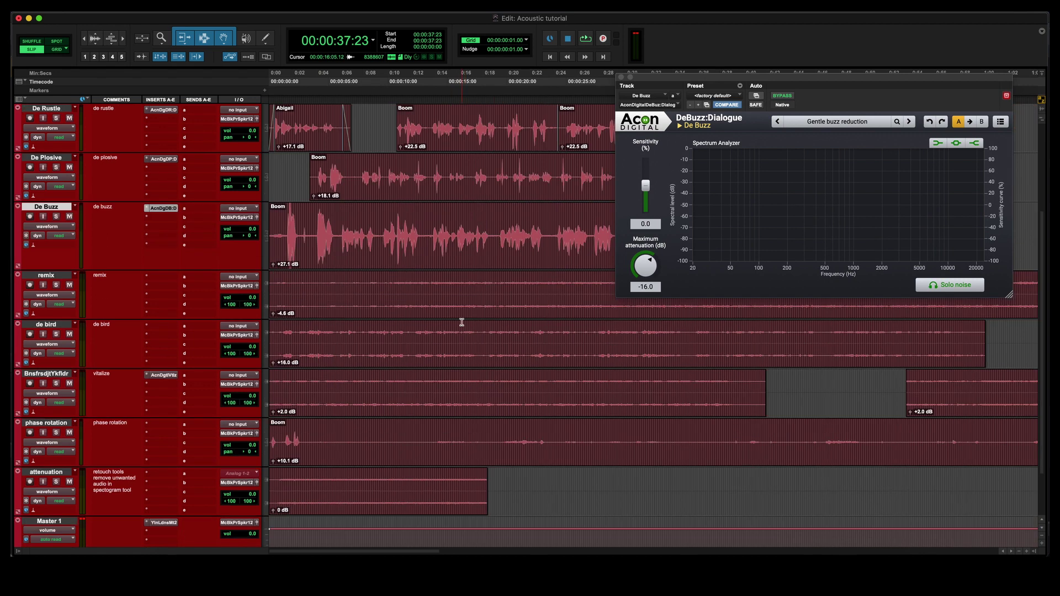
pyautogui.click(438, 284)
pyautogui.hotkey('alt', 'a')
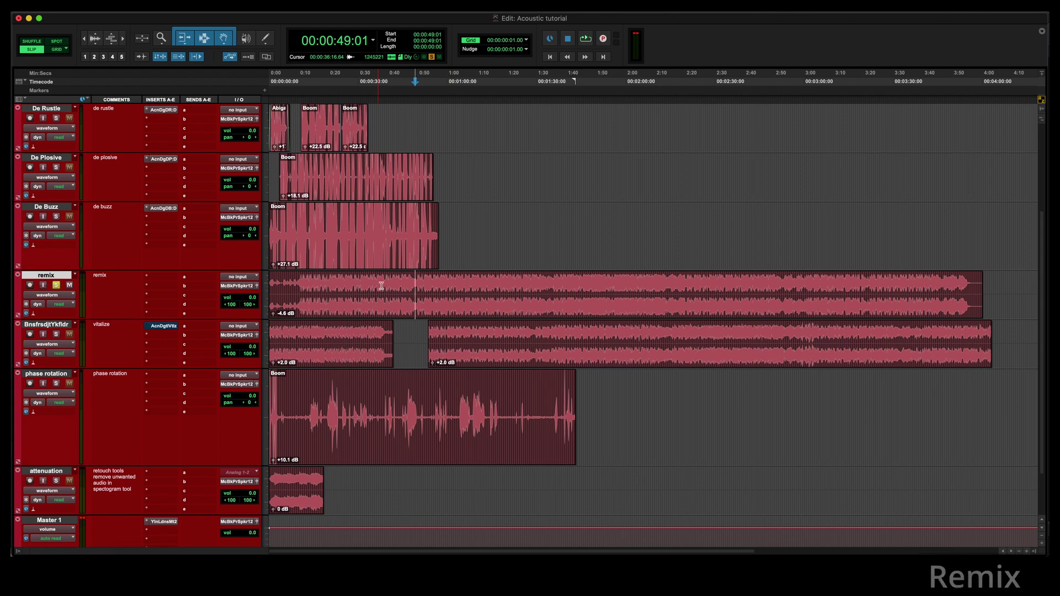
pyautogui.click(381, 312)
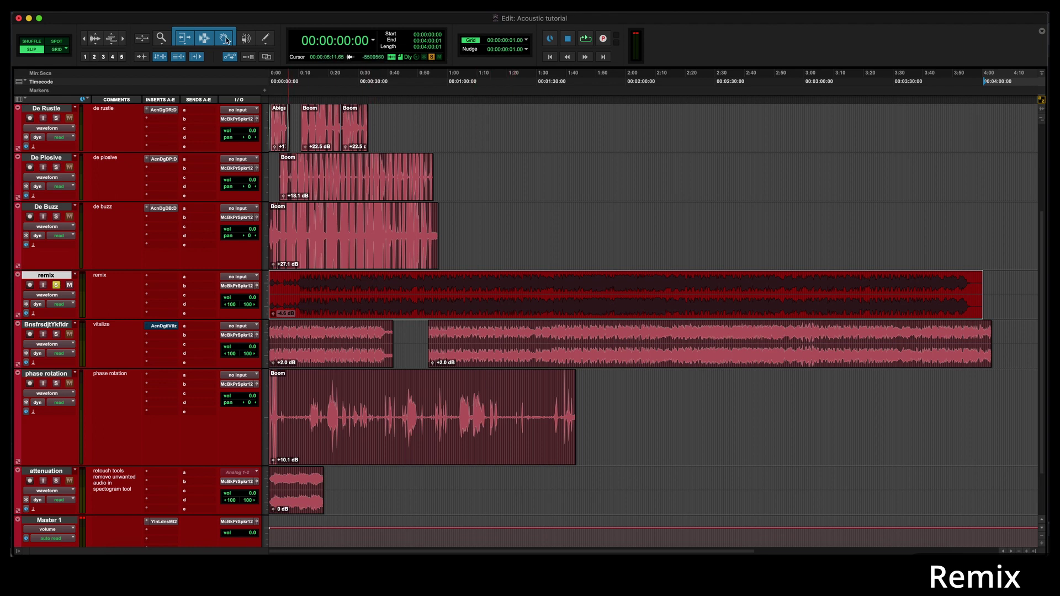
pyautogui.click(243, 6)
pyautogui.moveTo(271, 152)
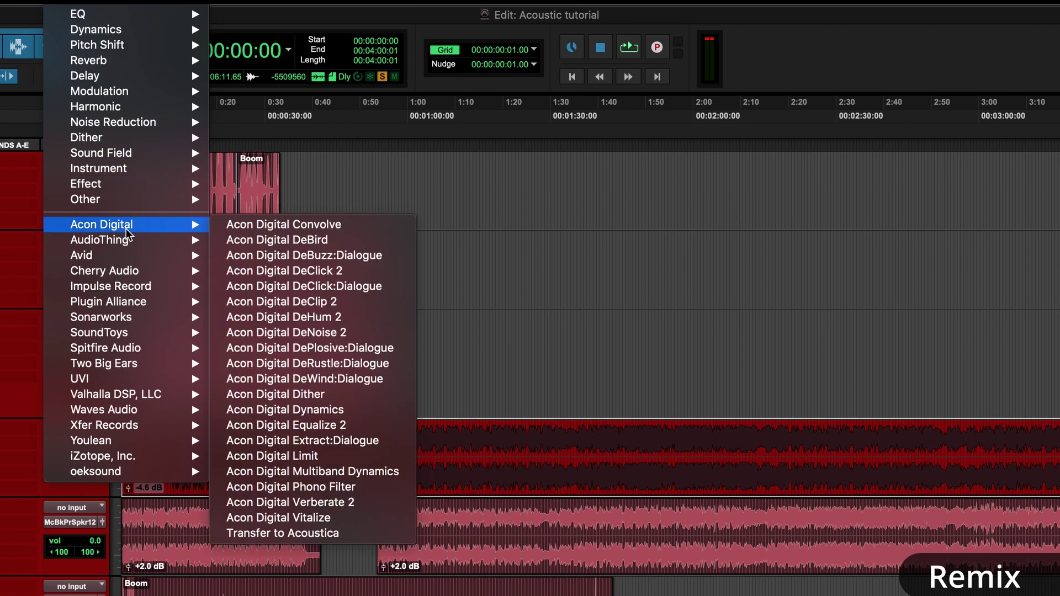
# Send the remix clip with Transfer to Acoustica and bring up Acoustica Premium Edition
pyautogui.click(279, 531)
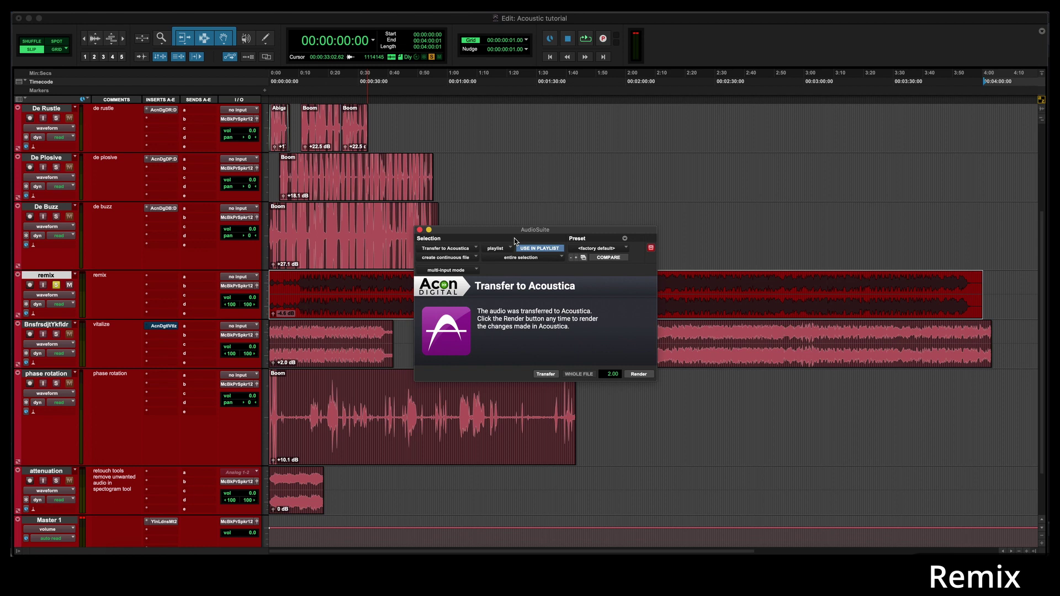
pyautogui.press('super+Tab')
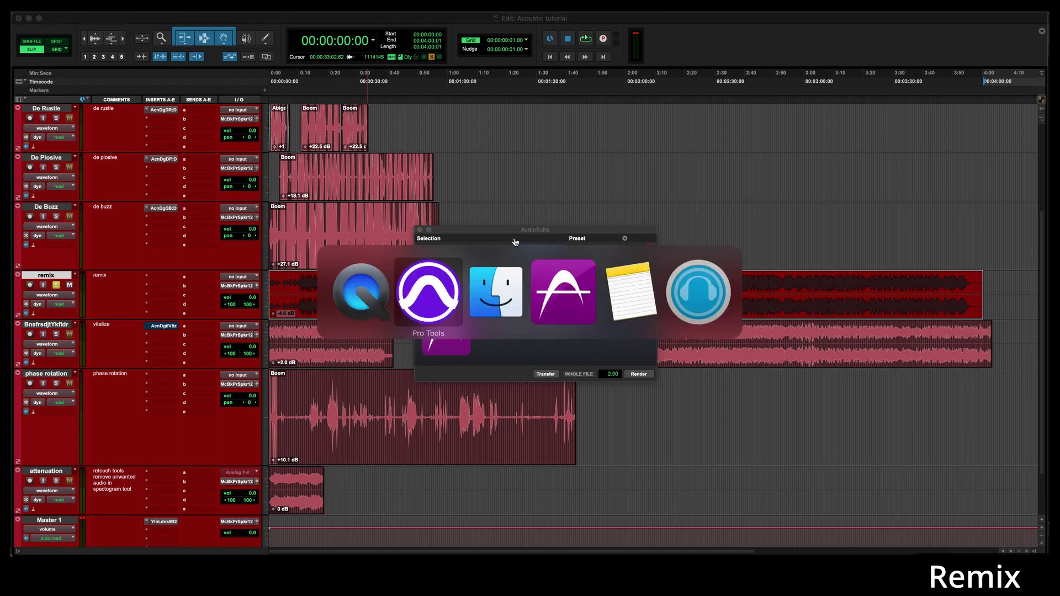
pyautogui.press('super+Tab')
pyautogui.press('super+Tab')
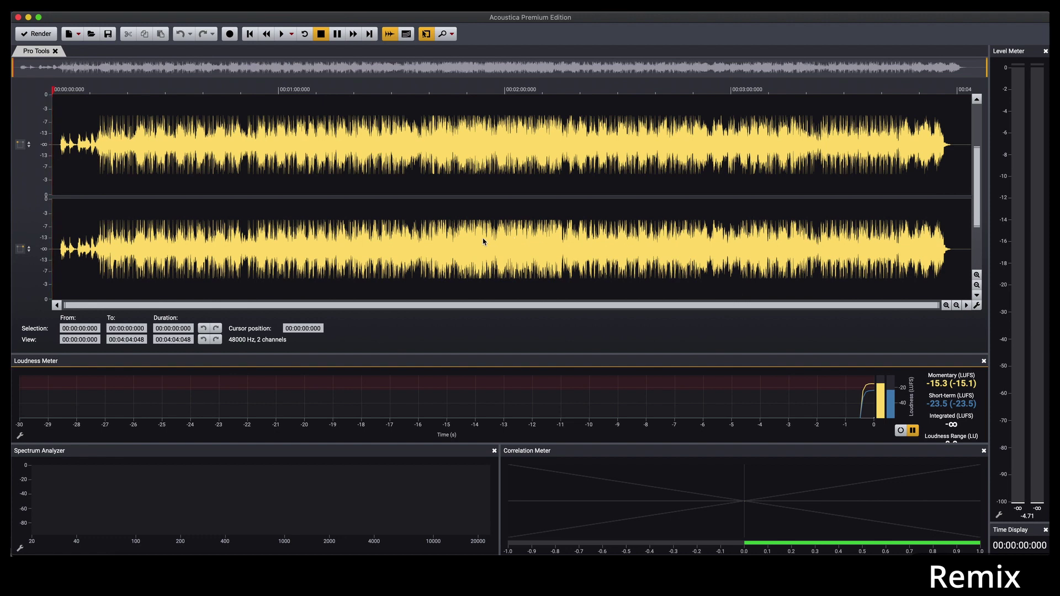
# Select 1:15.693–2:17.378 on the waveform, audition it, and open Process > Remix
pyautogui.click(359, 178)
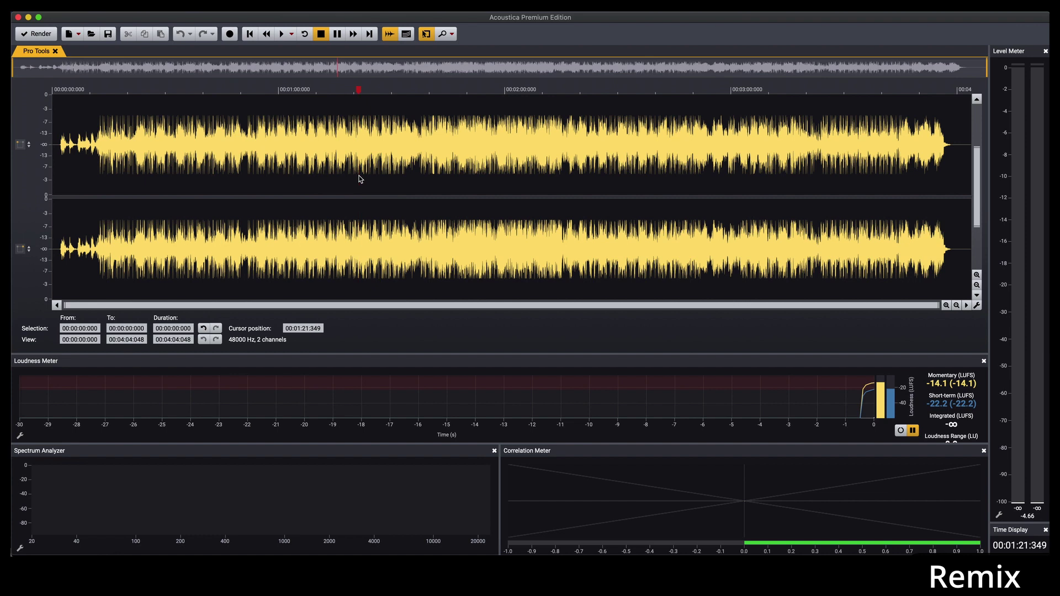
pyautogui.click(367, 183)
pyautogui.moveTo(336, 191); pyautogui.dragTo(569, 207)
pyautogui.press('space')
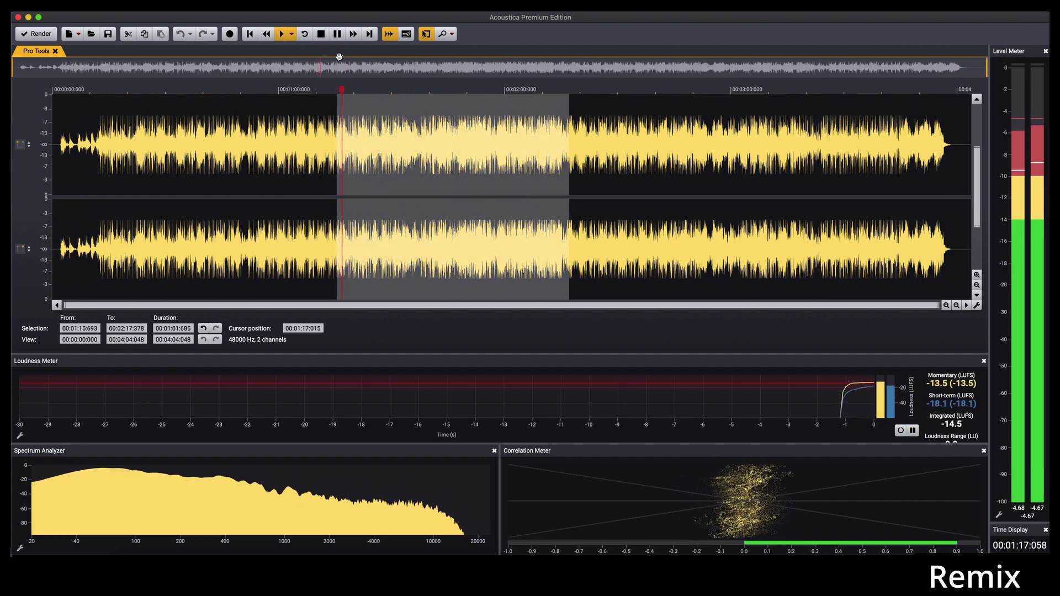
pyautogui.press('space')
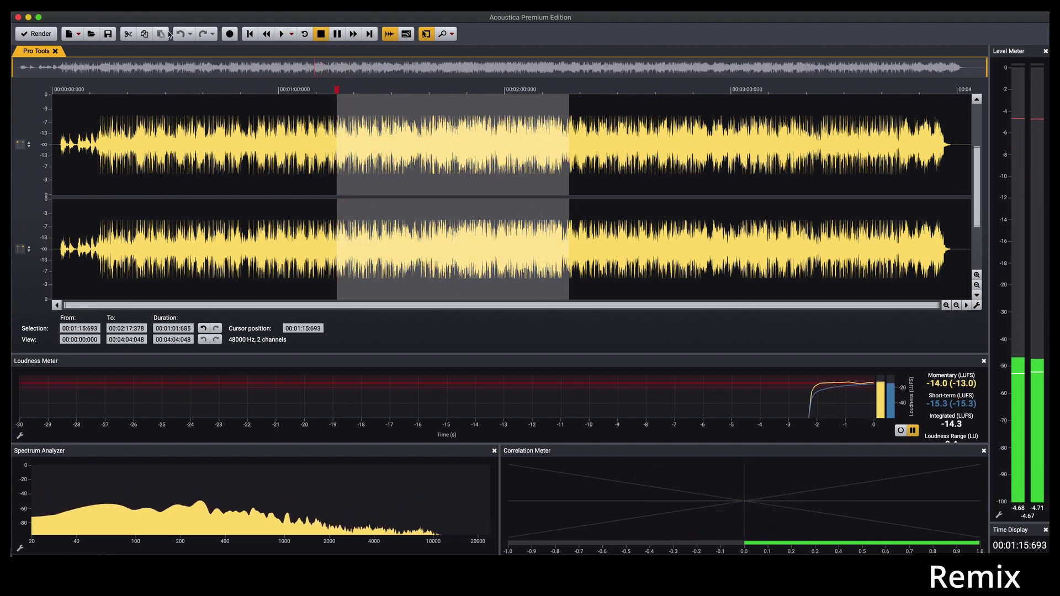
pyautogui.click(205, 104)
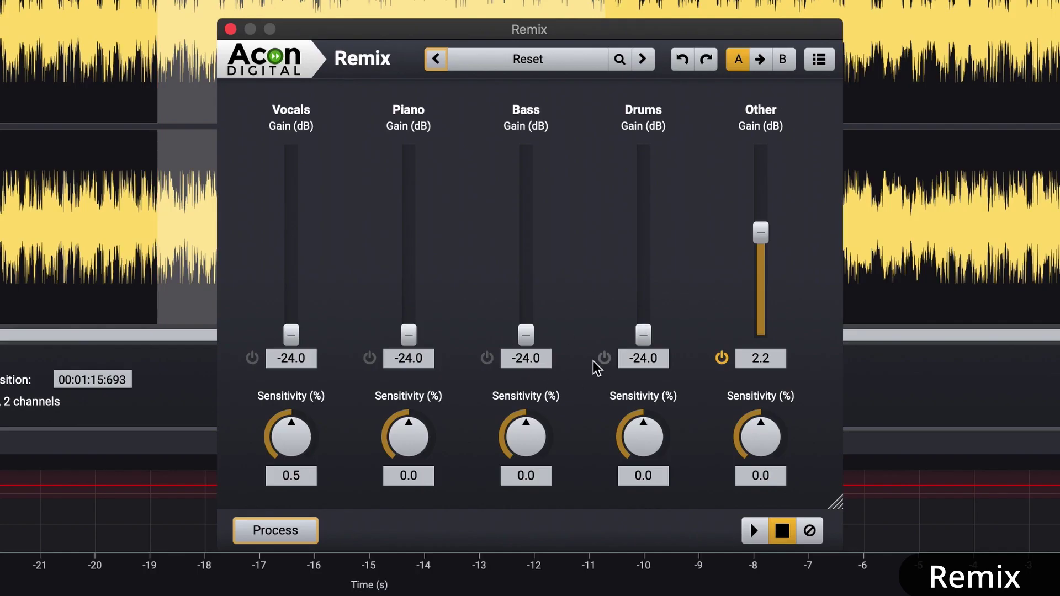
# Reset all Remix stem gains to 0.0 and preview while switching off Bass, Piano and Other
pyautogui.click(552, 67)
pyautogui.click(536, 225)
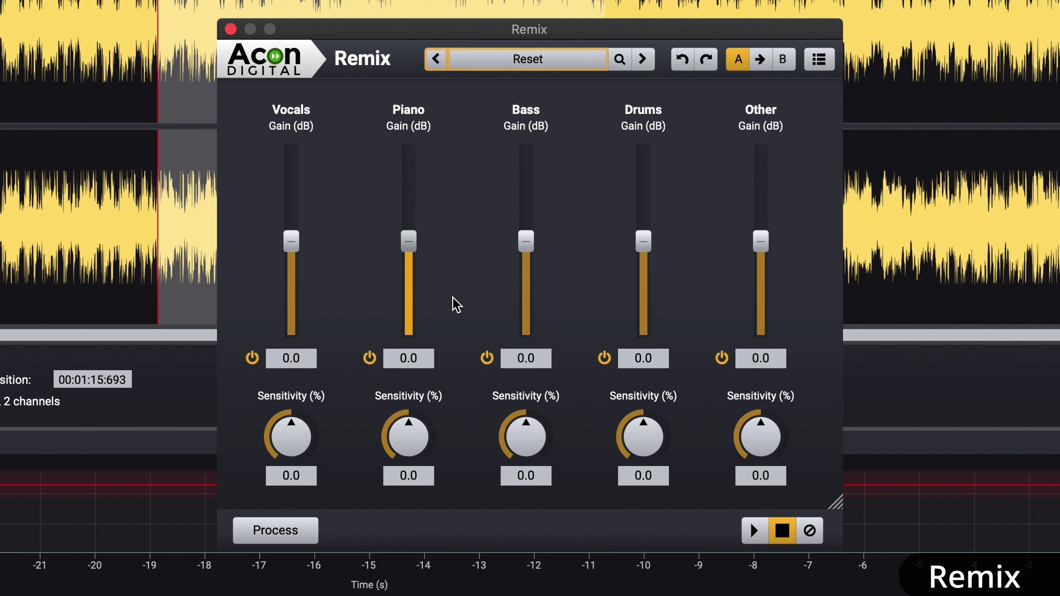
pyautogui.click(757, 532)
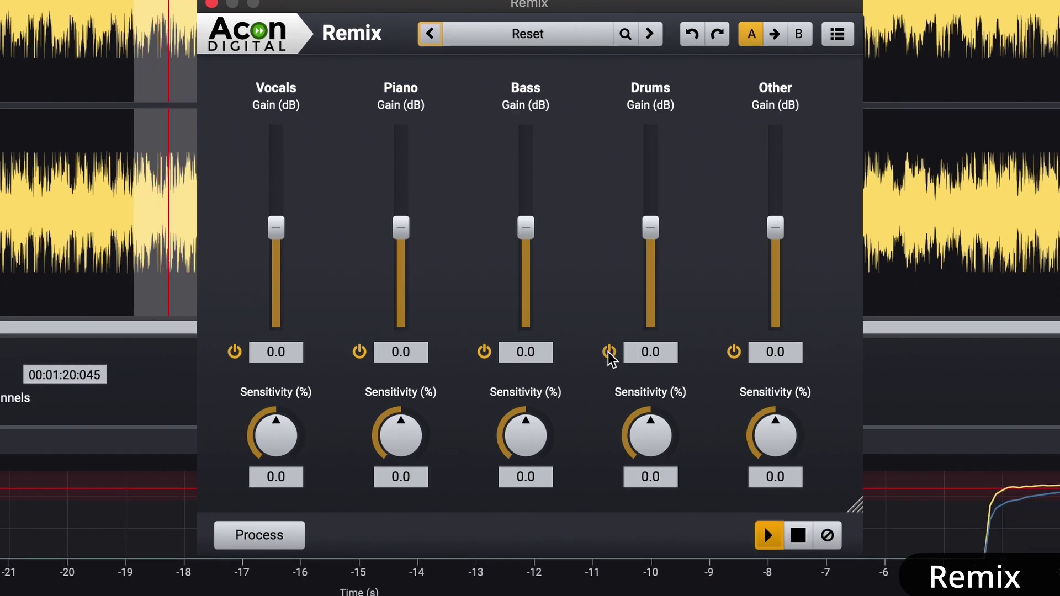
pyautogui.click(610, 352)
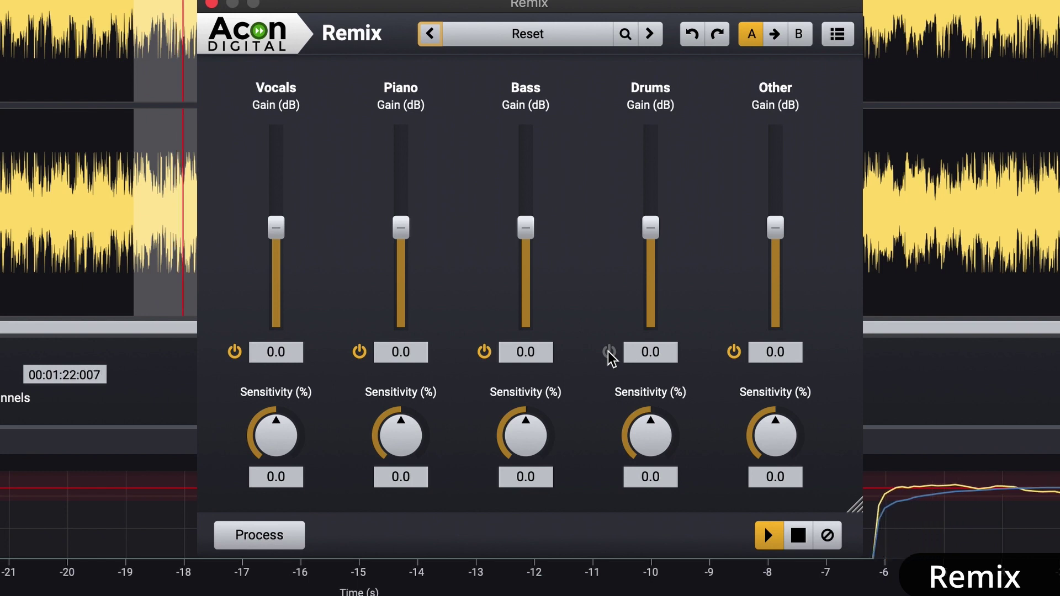
pyautogui.click(486, 353)
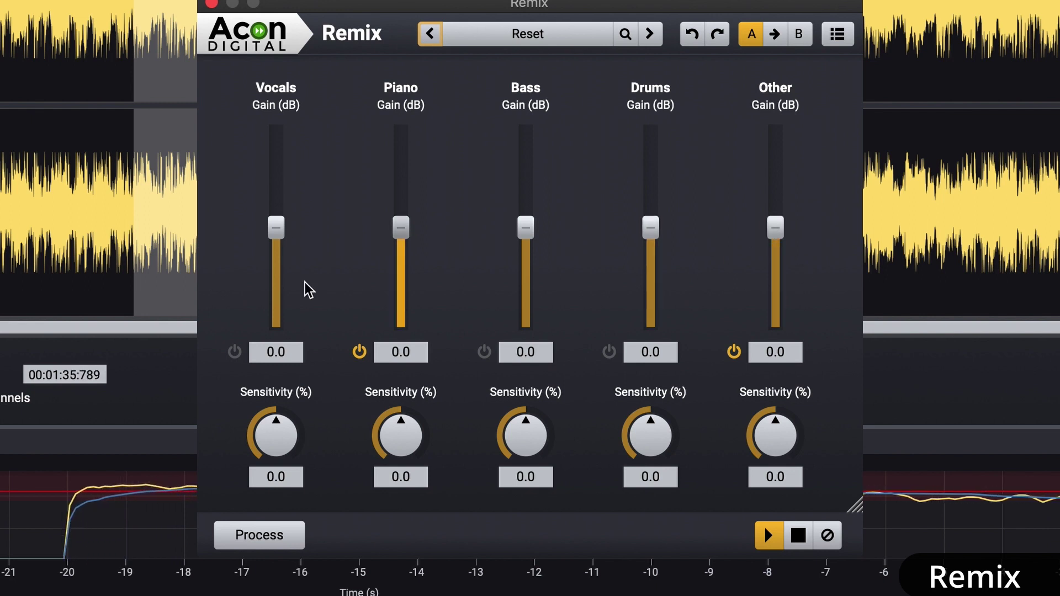
pyautogui.click(361, 352)
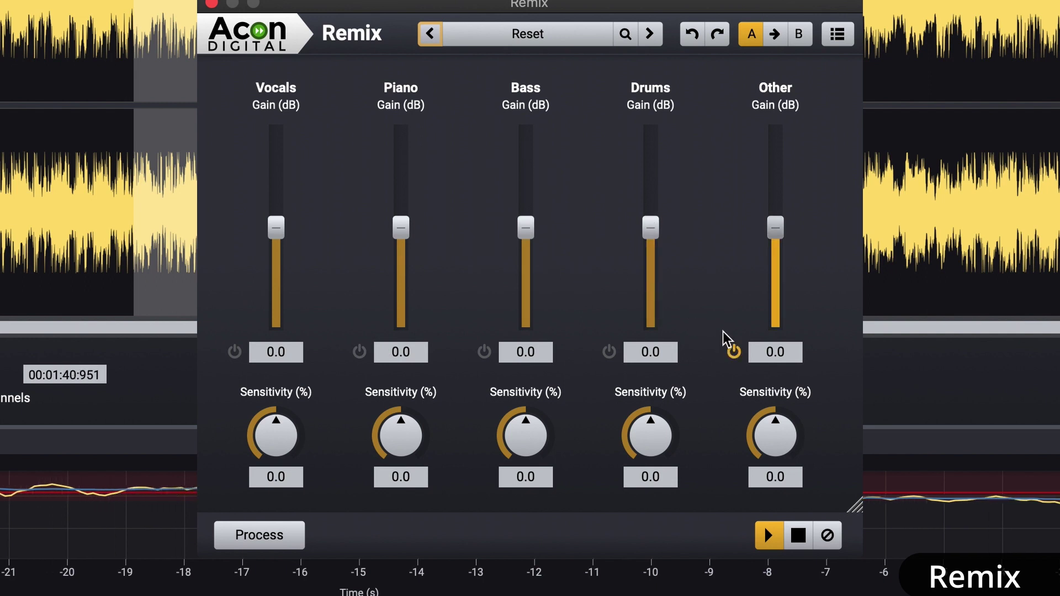
pyautogui.click(608, 352)
pyautogui.click(736, 352)
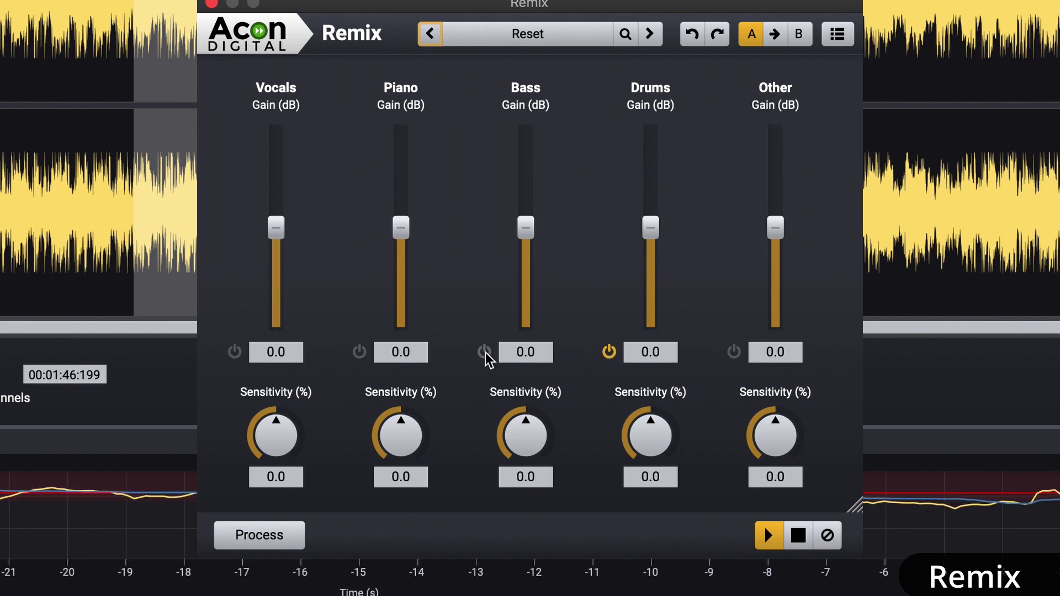
# Set Drums to sensitivity 9.4 and gain 9.9 dB, and Vocals to gain 7.1 dB, sensitivity -100
pyautogui.moveTo(657, 439); pyautogui.dragTo(643, 422)
pyautogui.moveTo(644, 232); pyautogui.dragTo(654, 187)
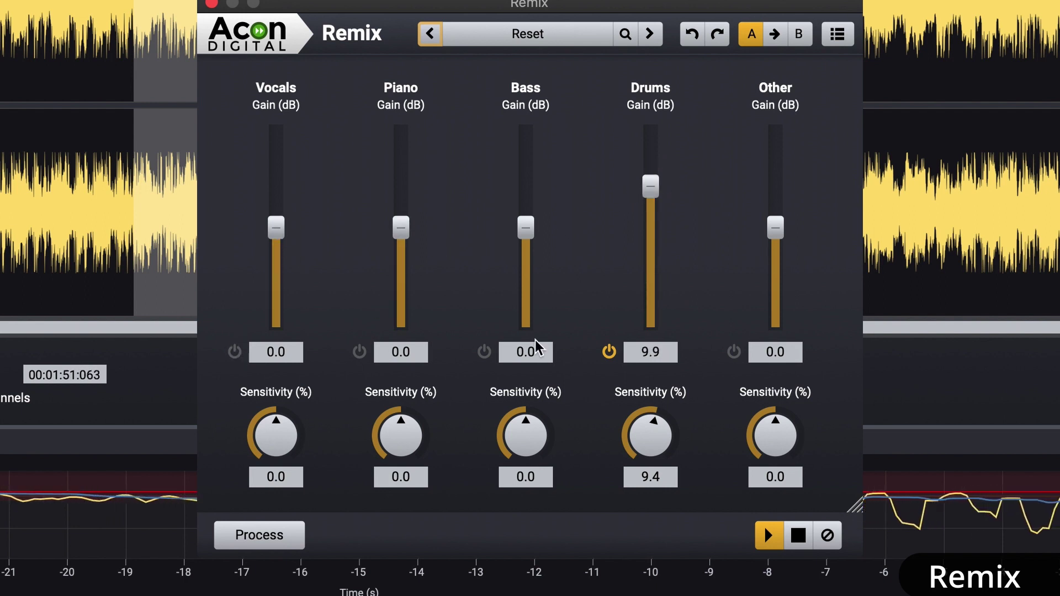
pyautogui.click(234, 352)
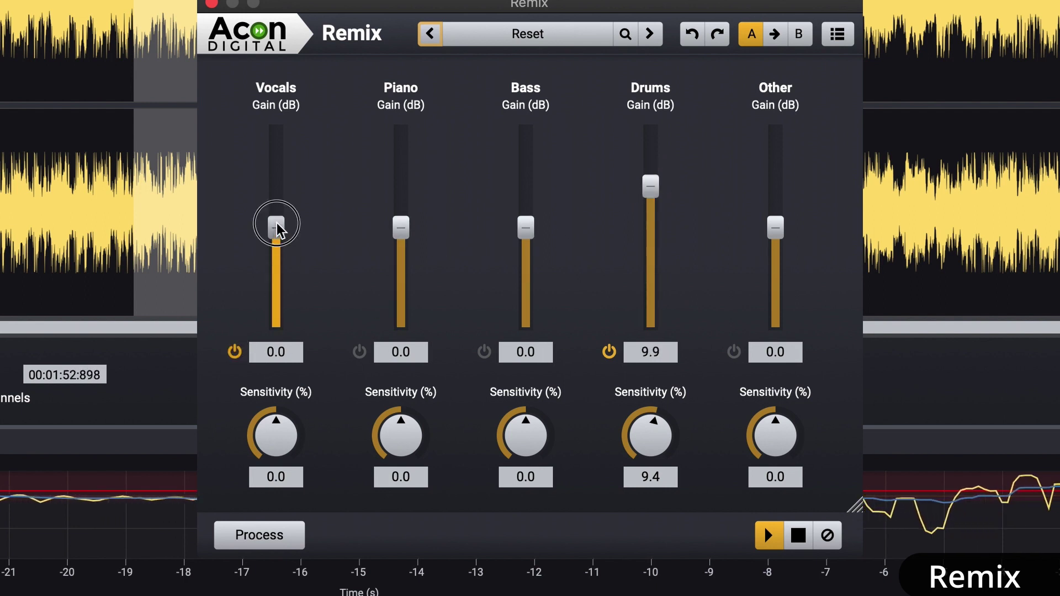
pyautogui.moveTo(278, 226); pyautogui.dragTo(276, 200)
pyautogui.click(276, 482)
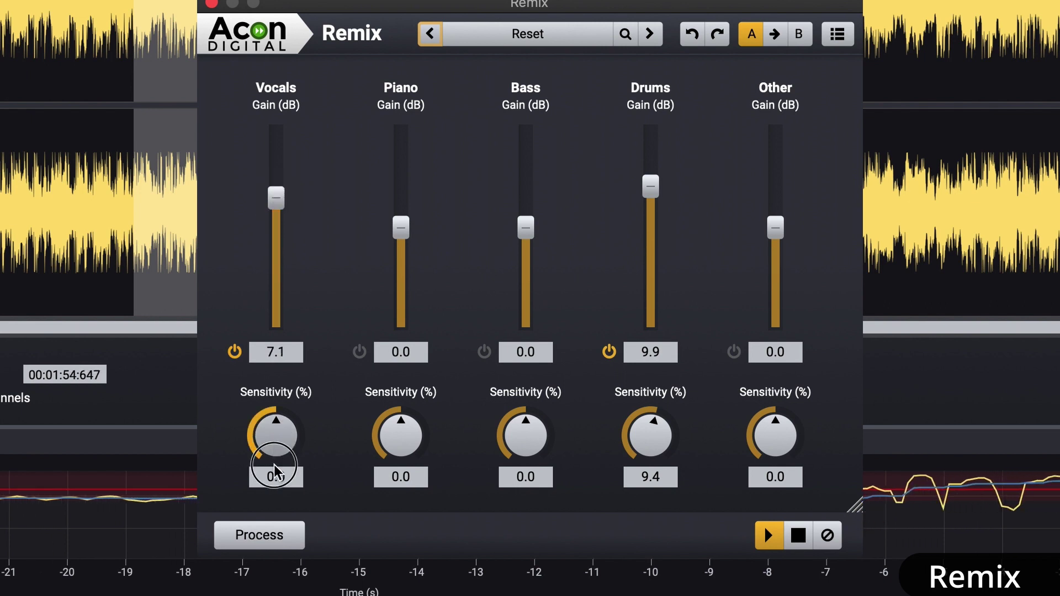
pyautogui.moveTo(275, 488); pyautogui.dragTo(319, 578)
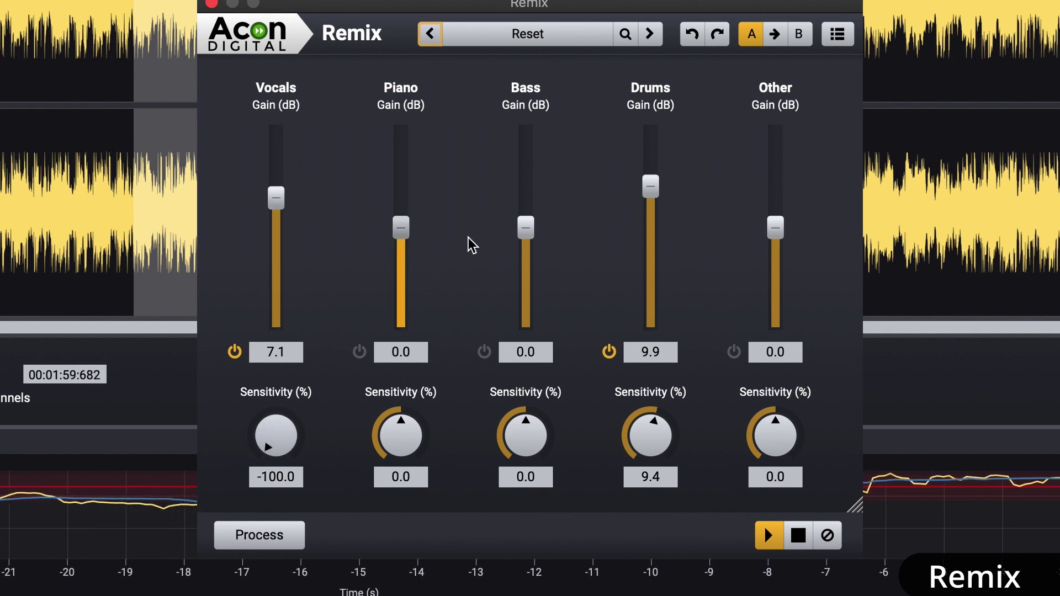
# Pull the Bass, Other and Piano stem gains down to -24 dB
pyautogui.moveTo(534, 243); pyautogui.dragTo(524, 162)
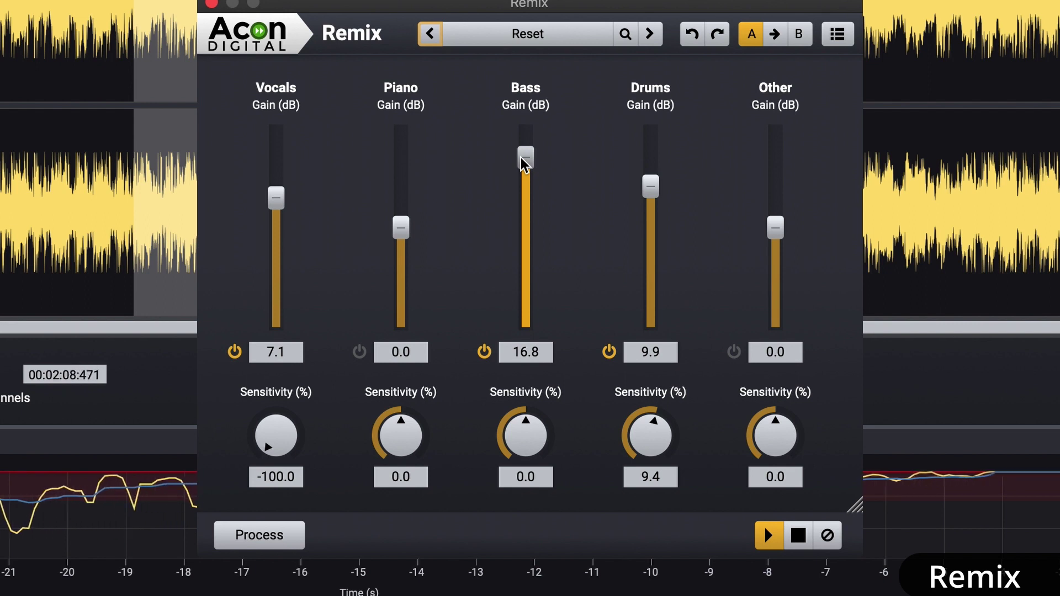
pyautogui.moveTo(524, 162); pyautogui.dragTo(524, 173)
pyautogui.press('space')
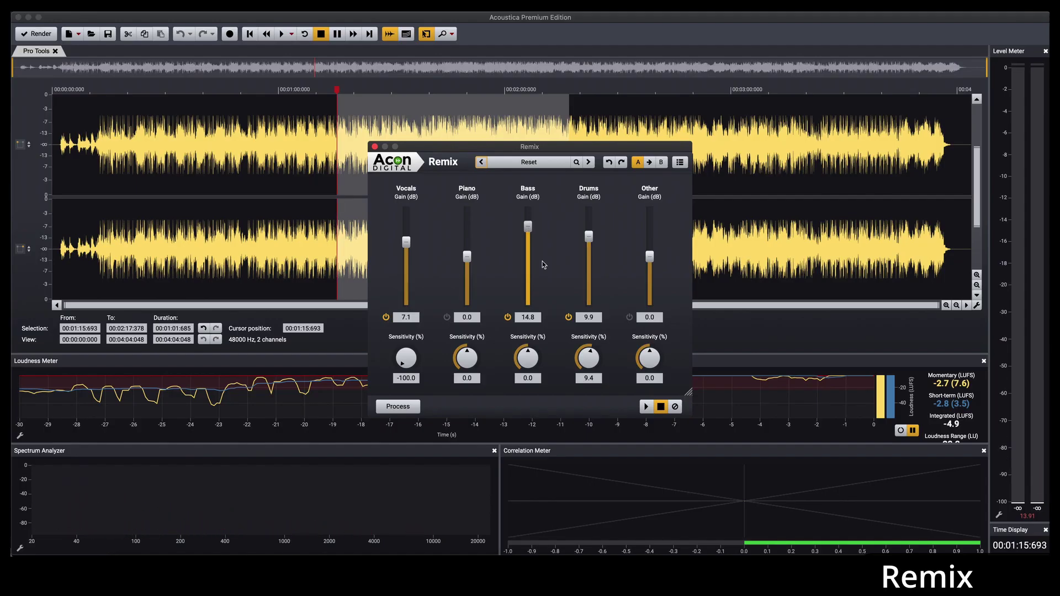
pyautogui.moveTo(528, 235); pyautogui.dragTo(528, 309)
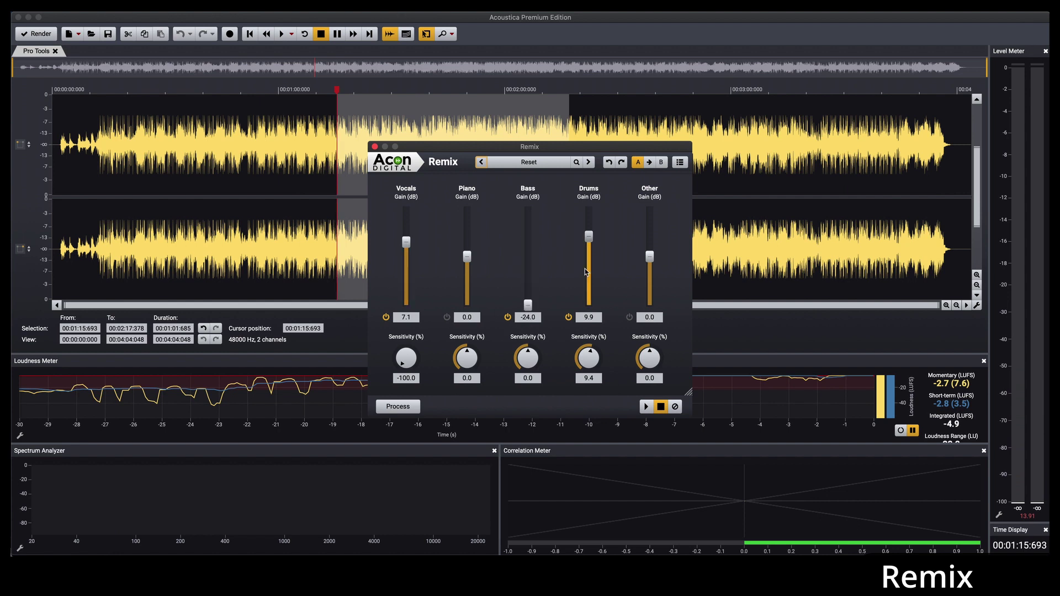
pyautogui.moveTo(649, 257); pyautogui.dragTo(649, 307)
pyautogui.moveTo(467, 256); pyautogui.dragTo(467, 307)
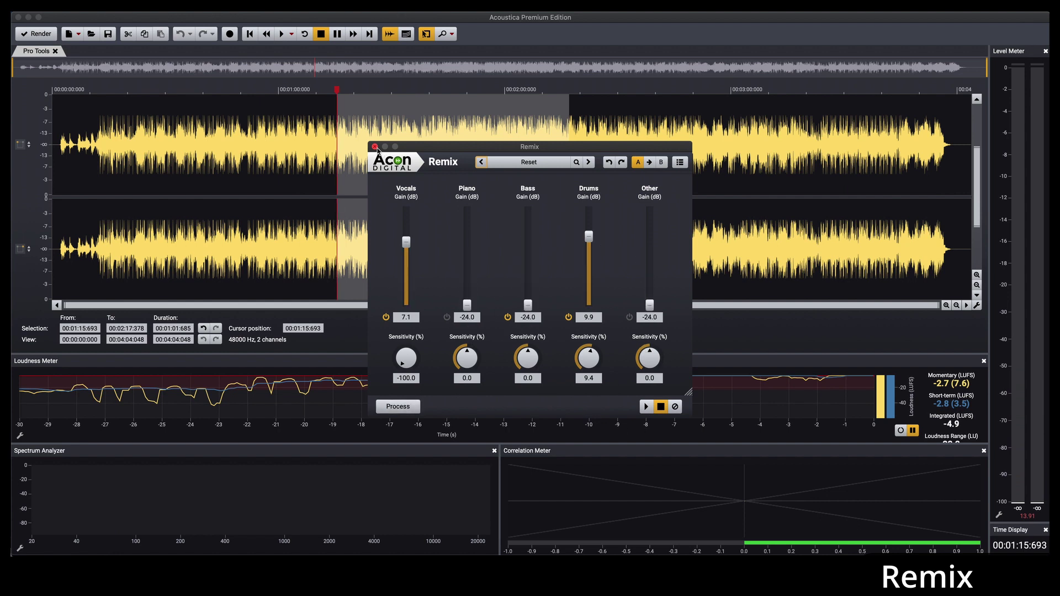
# Close the Remix window, clear the selection, and render the audio back to Pro Tools
pyautogui.click(375, 147)
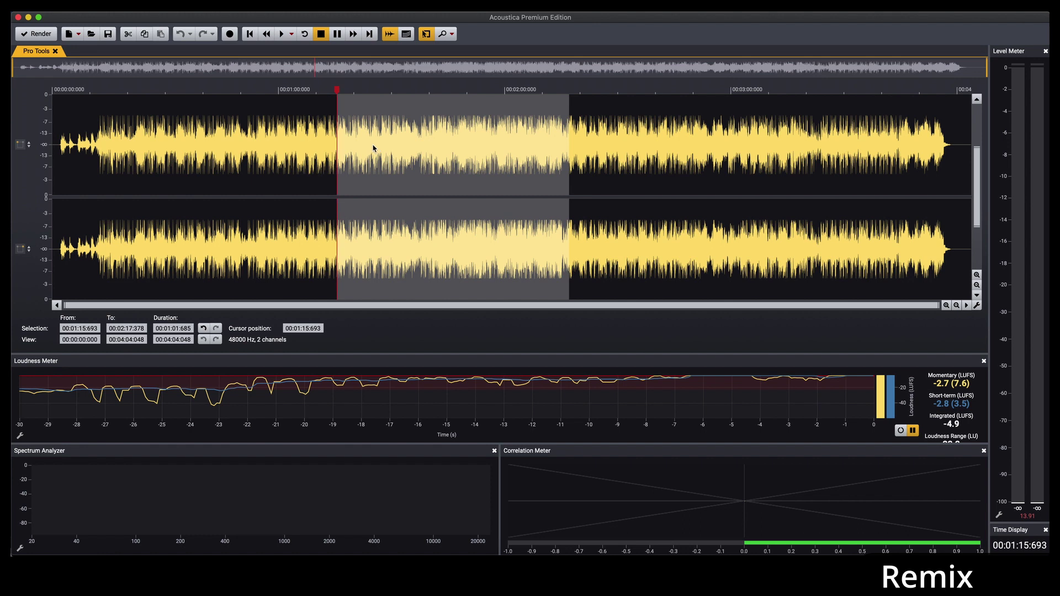
pyautogui.click(238, 131)
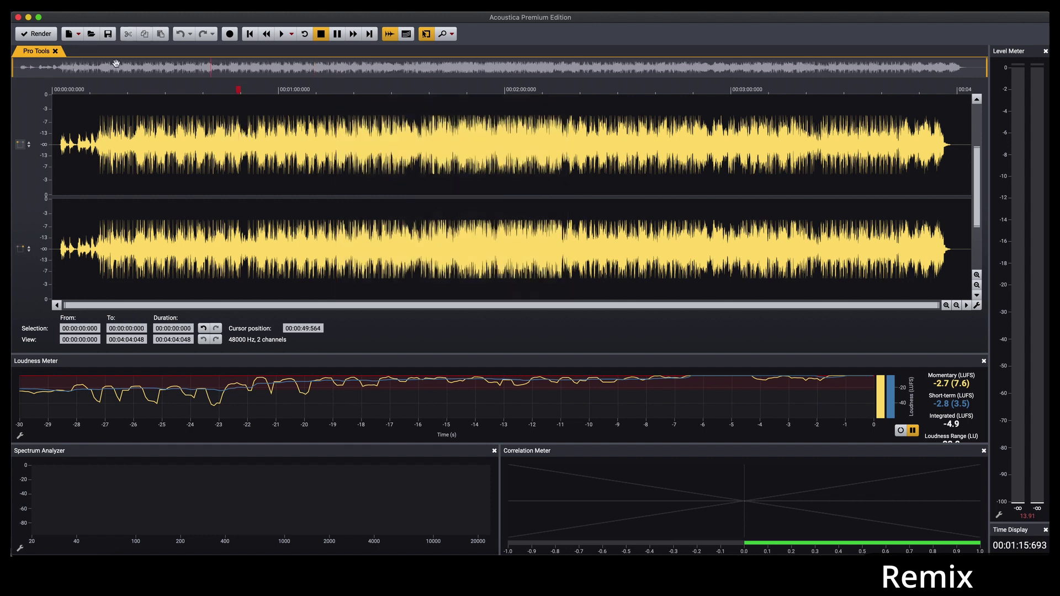
pyautogui.click(39, 33)
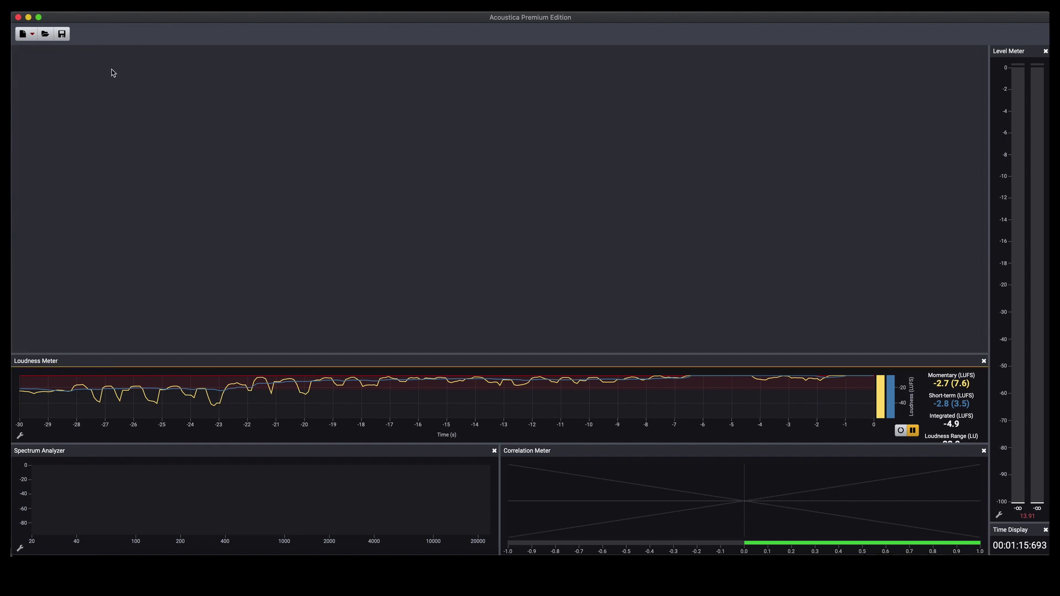
# In Pro Tools, close the Transfer to Acoustica window and solo the vitalize track
pyautogui.press('super+Tab')
pyautogui.press('super+Tab')
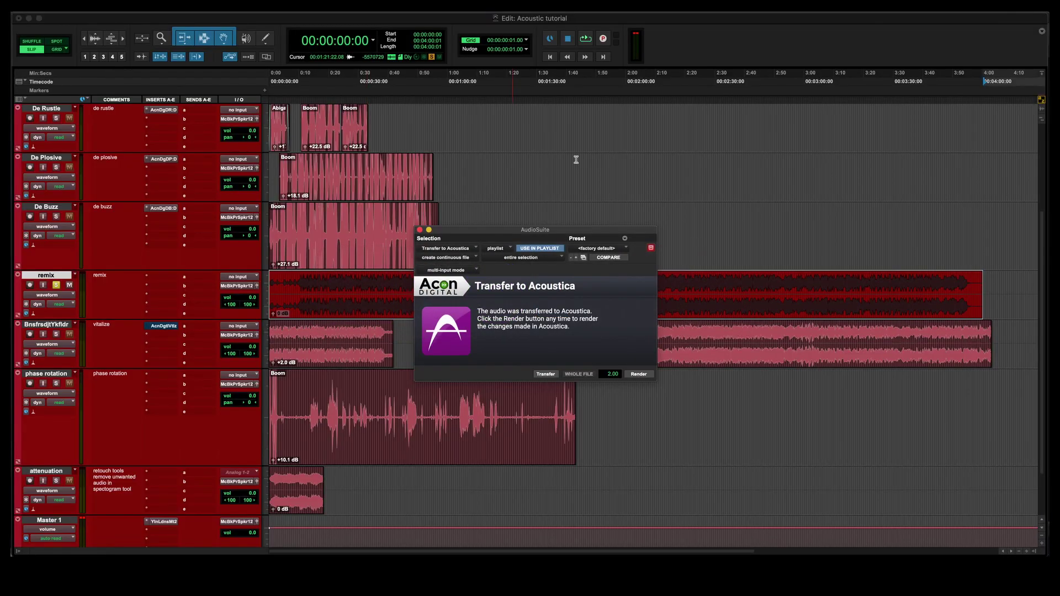
pyautogui.click(419, 230)
pyautogui.click(333, 324)
pyautogui.click(56, 334)
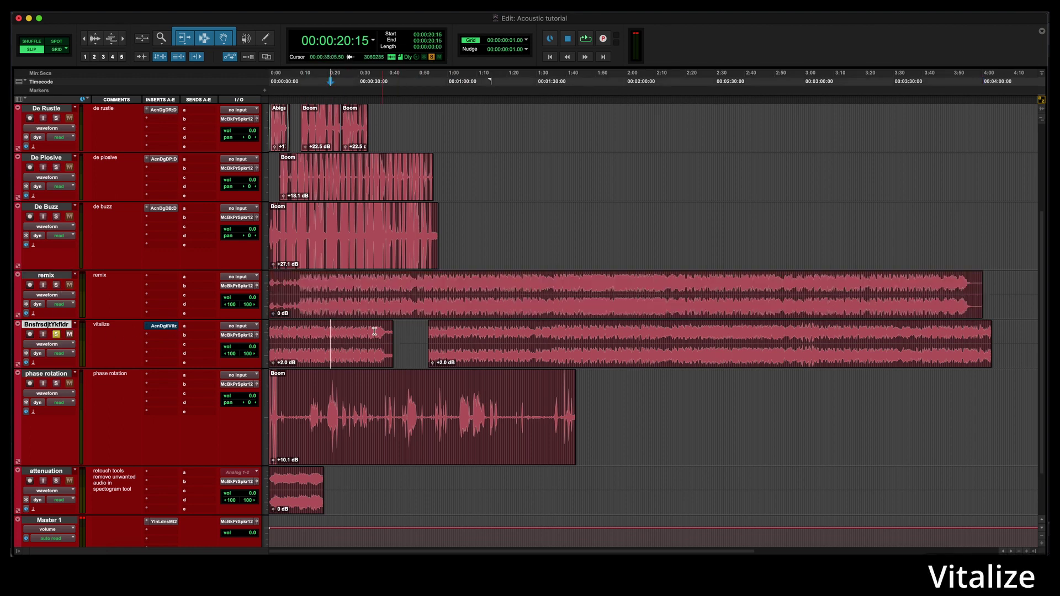
# Play the soloed vitalize track from about 2:17, then stop it
pyautogui.click(655, 333)
pyautogui.click(678, 338)
pyautogui.press('space')
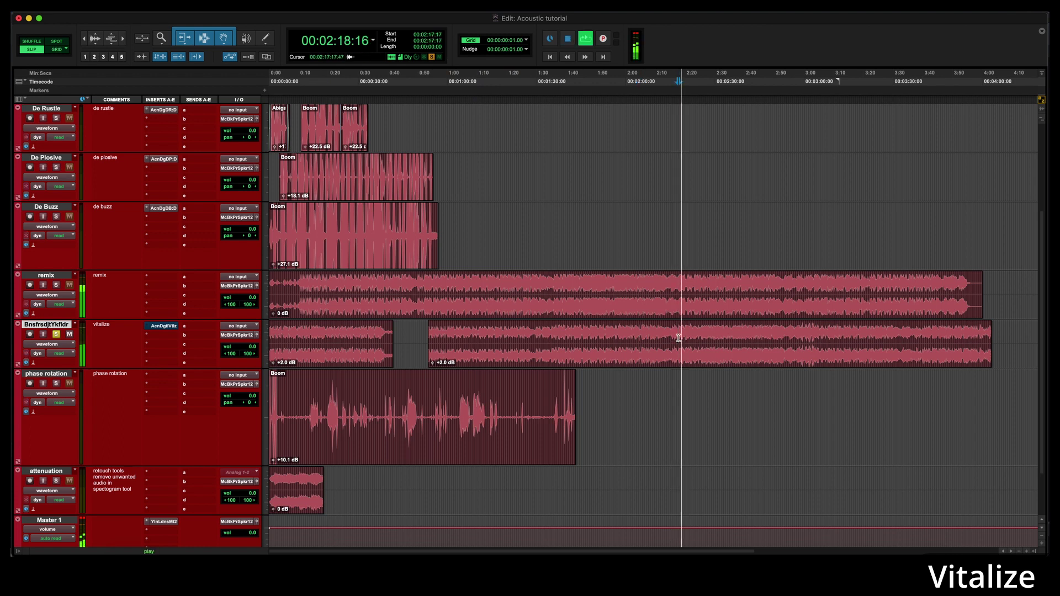
pyautogui.press('space')
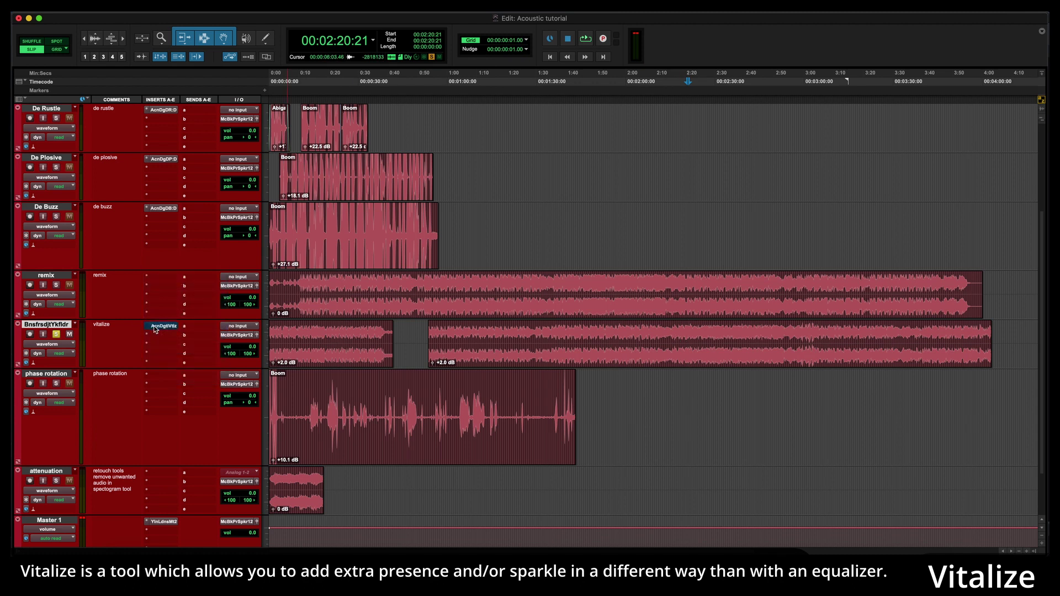
# Open the Vitalize insert and compare bypassed versus processed sound during playback
pyautogui.click(172, 326)
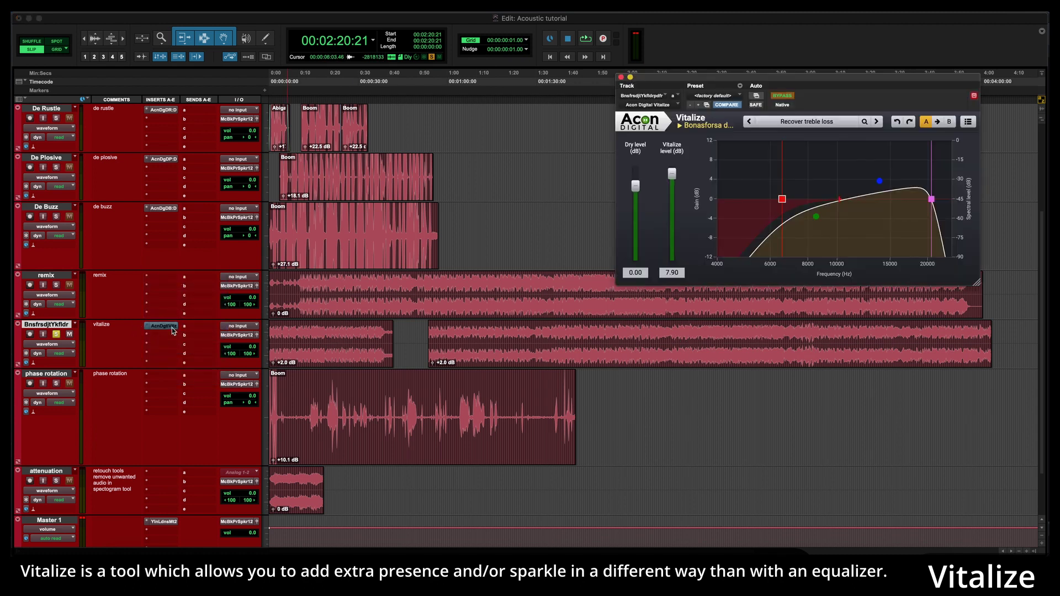
pyautogui.click(792, 98)
pyautogui.click(680, 336)
pyautogui.press('space')
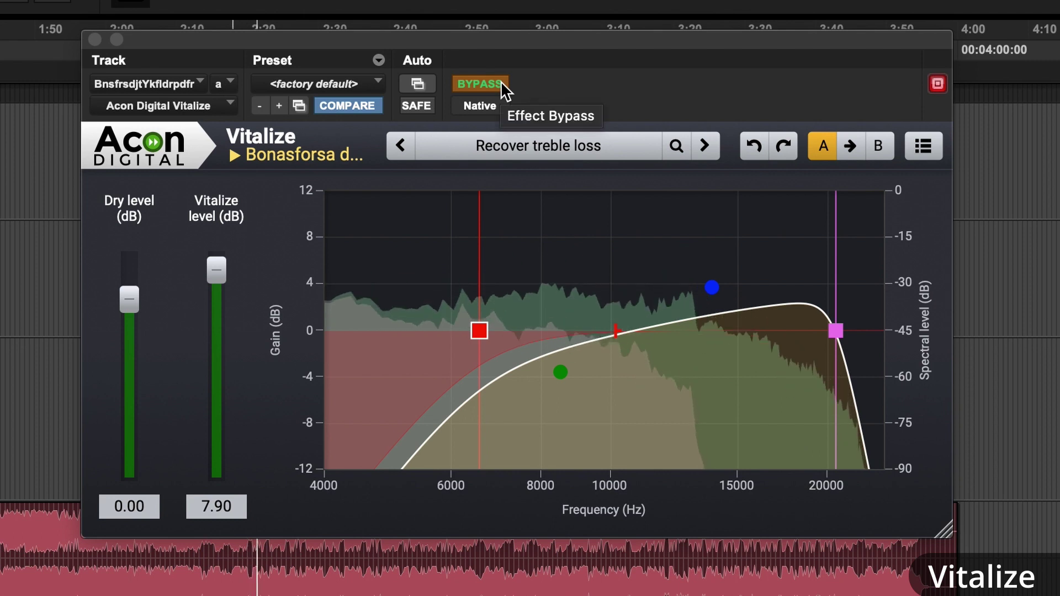
pyautogui.click(501, 83)
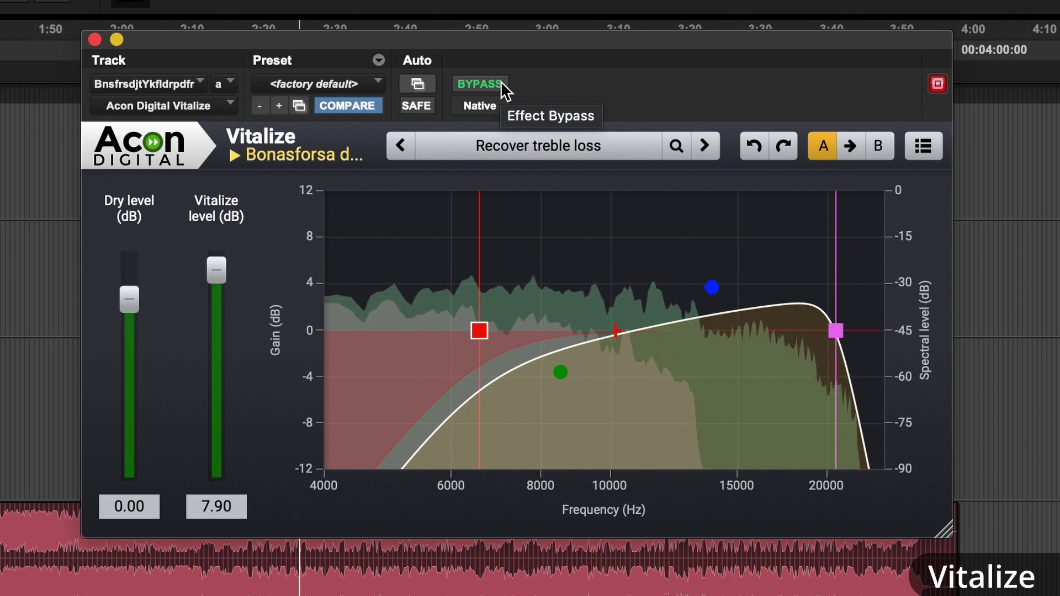
pyautogui.click(501, 83)
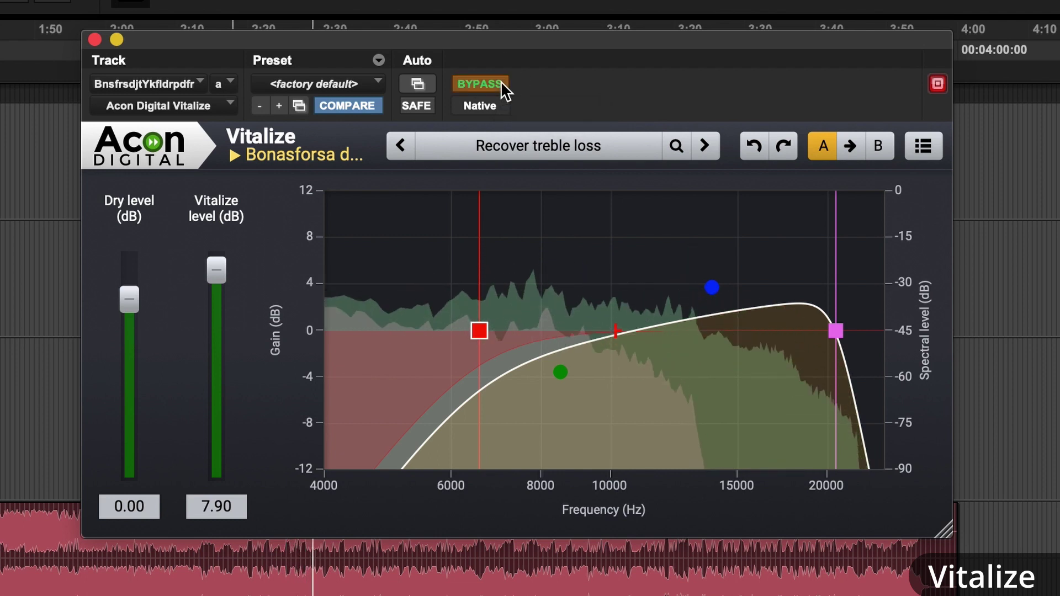
pyautogui.click(502, 83)
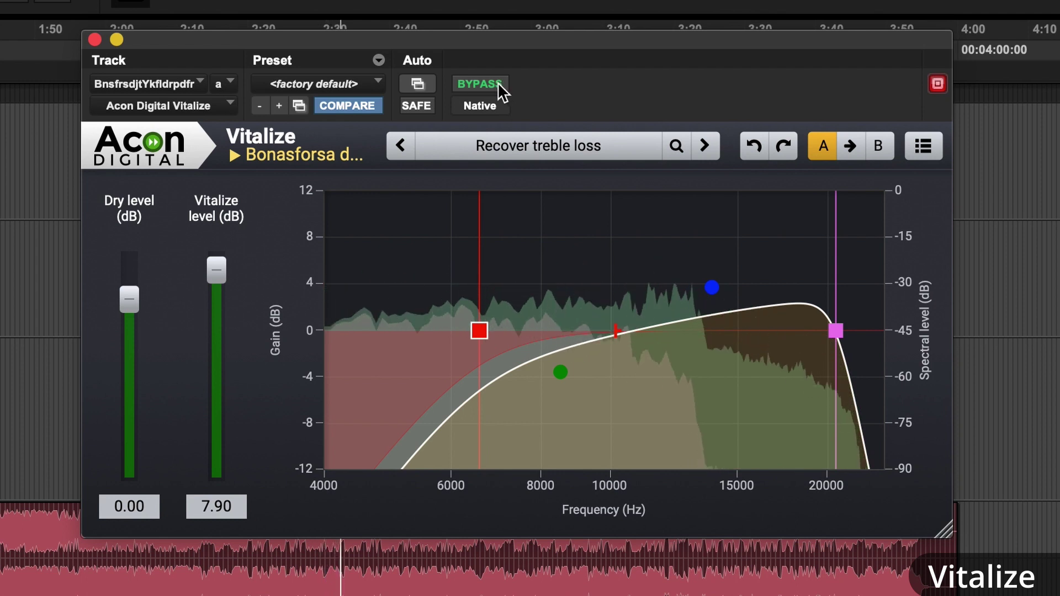
pyautogui.click(498, 84)
pyautogui.click(498, 84)
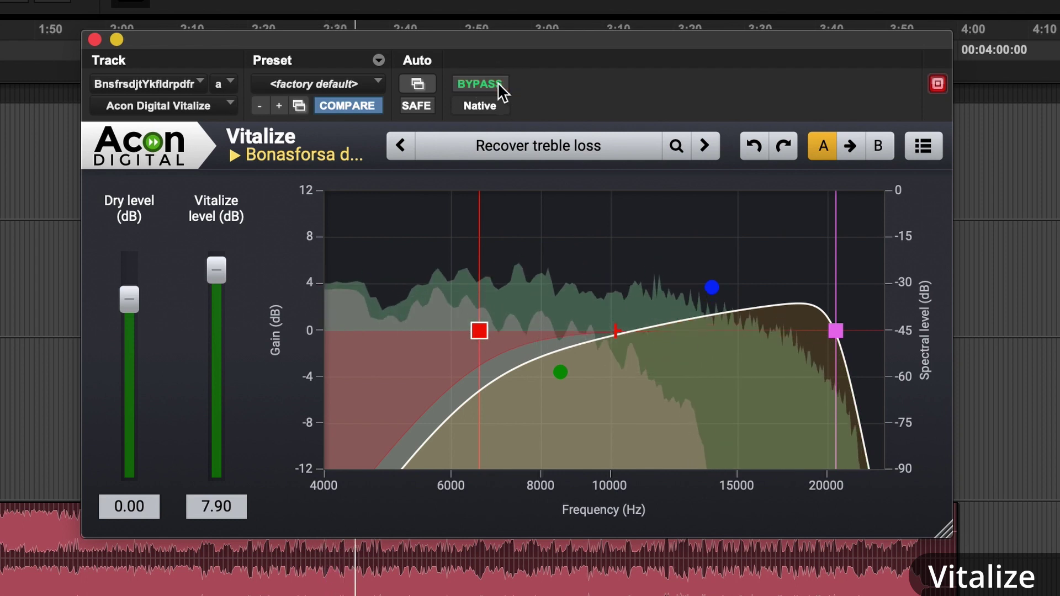
pyautogui.press('space')
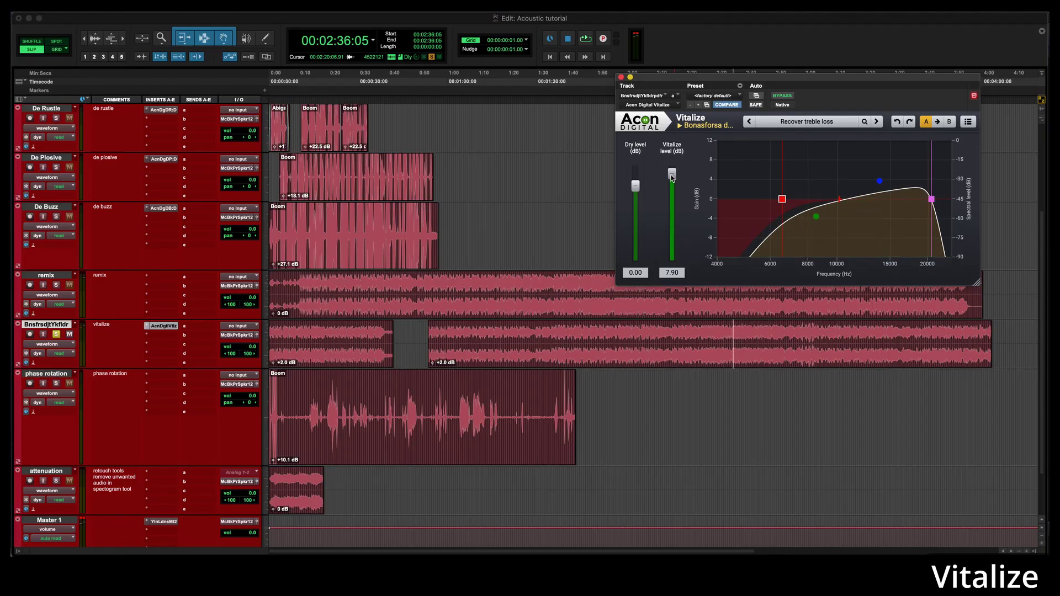
# Lower the Vitalize level to 4.94 dB and unsolo the vitalize track
pyautogui.moveTo(672, 175); pyautogui.dragTo(663, 181)
pyautogui.click(287, 337)
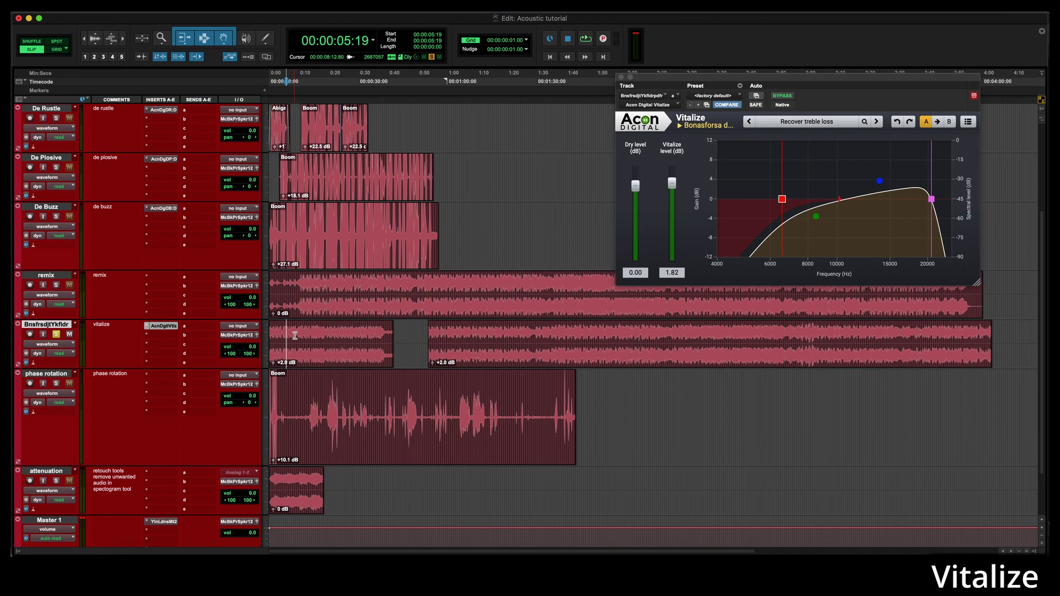
pyautogui.click(57, 335)
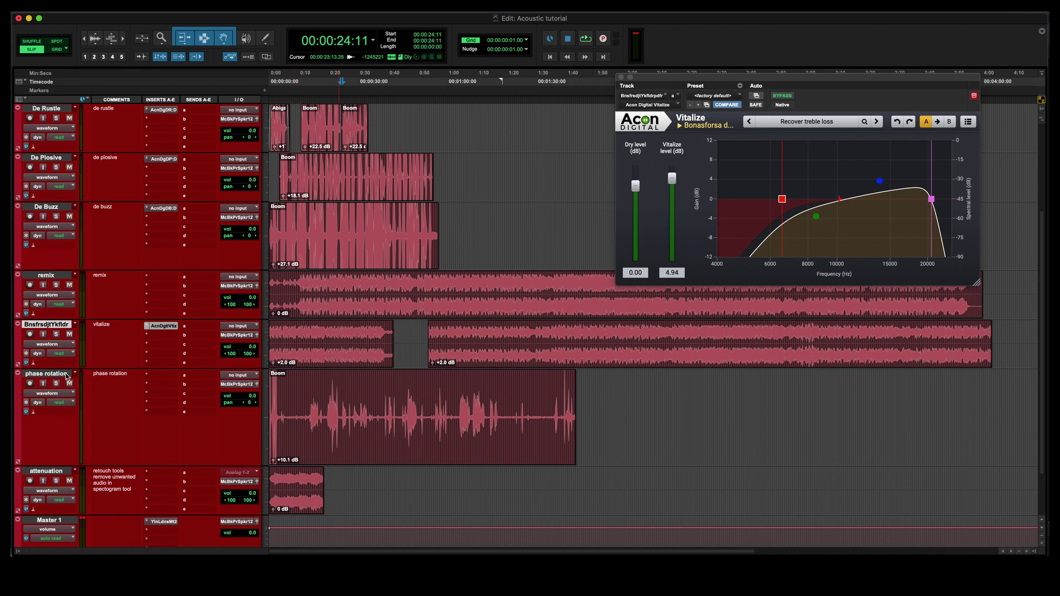
pyautogui.click(67, 375)
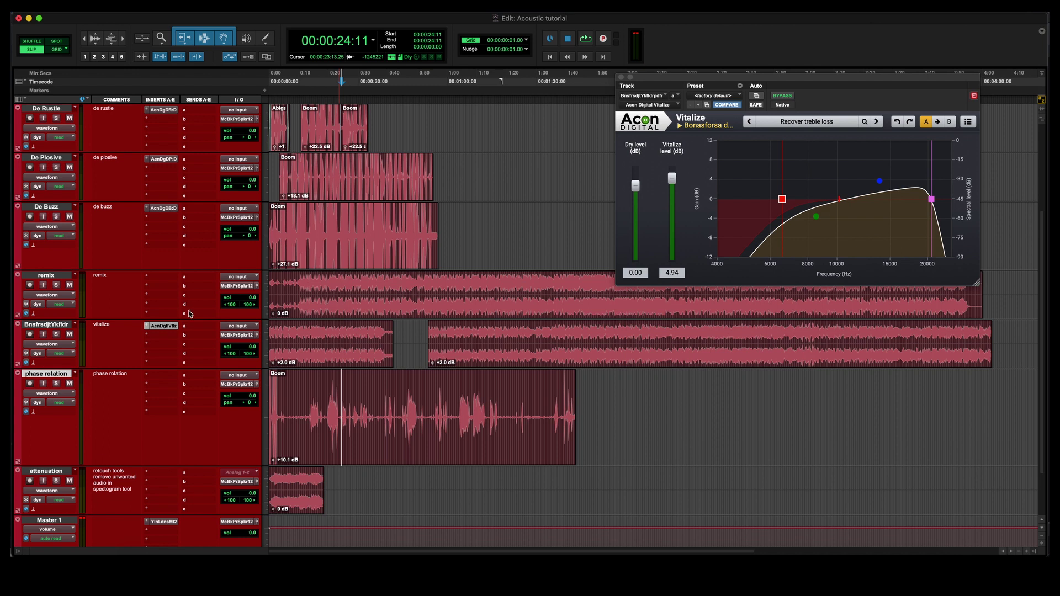
# Close Vitalize, send the phase rotation clip via Transfer to Acoustica, and switch to Acoustica
pyautogui.click(621, 78)
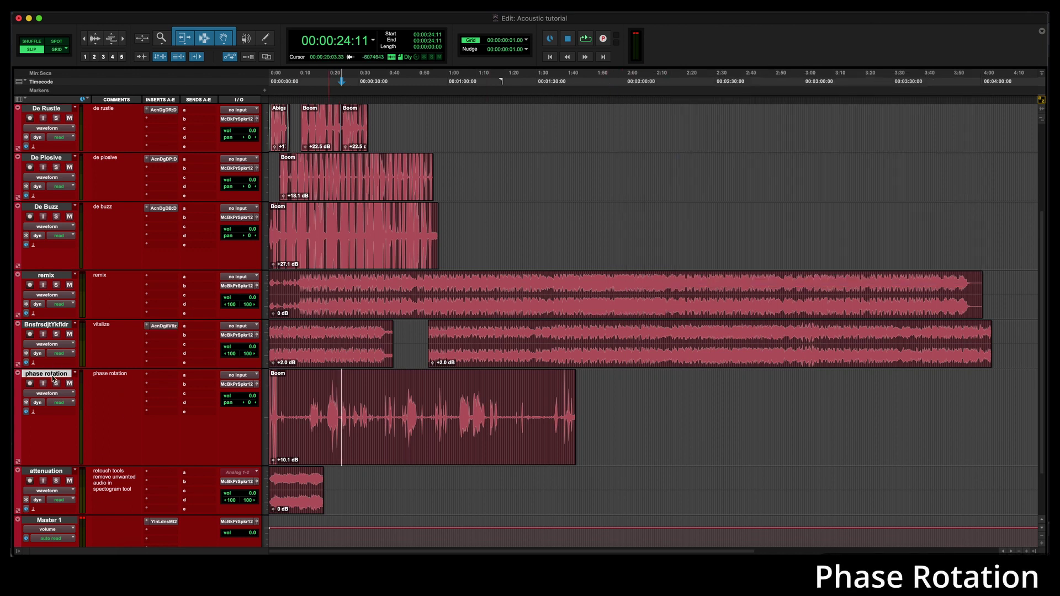
pyautogui.click(388, 443)
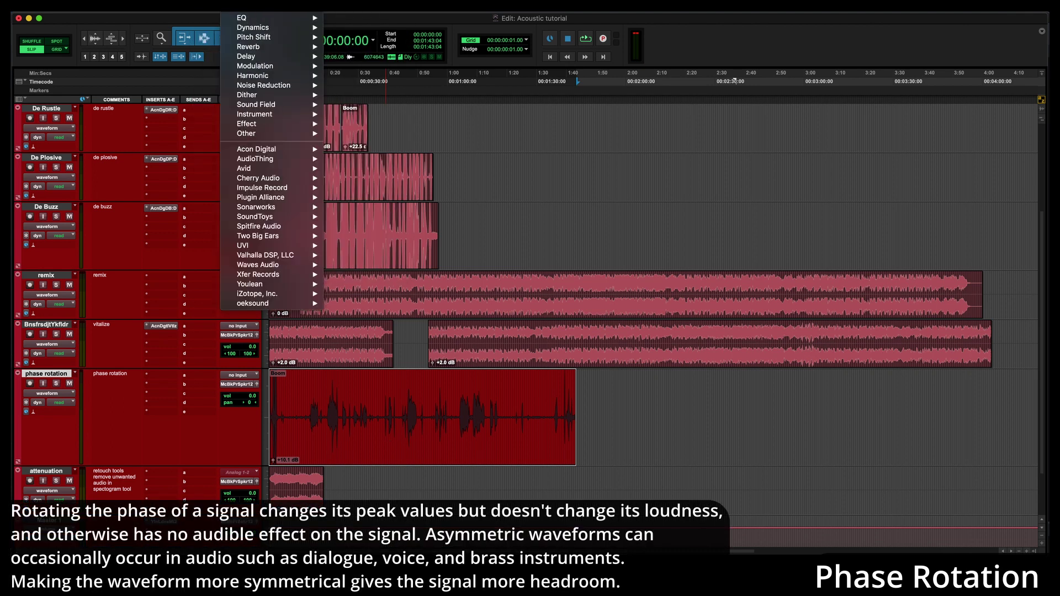
pyautogui.moveTo(259, 149)
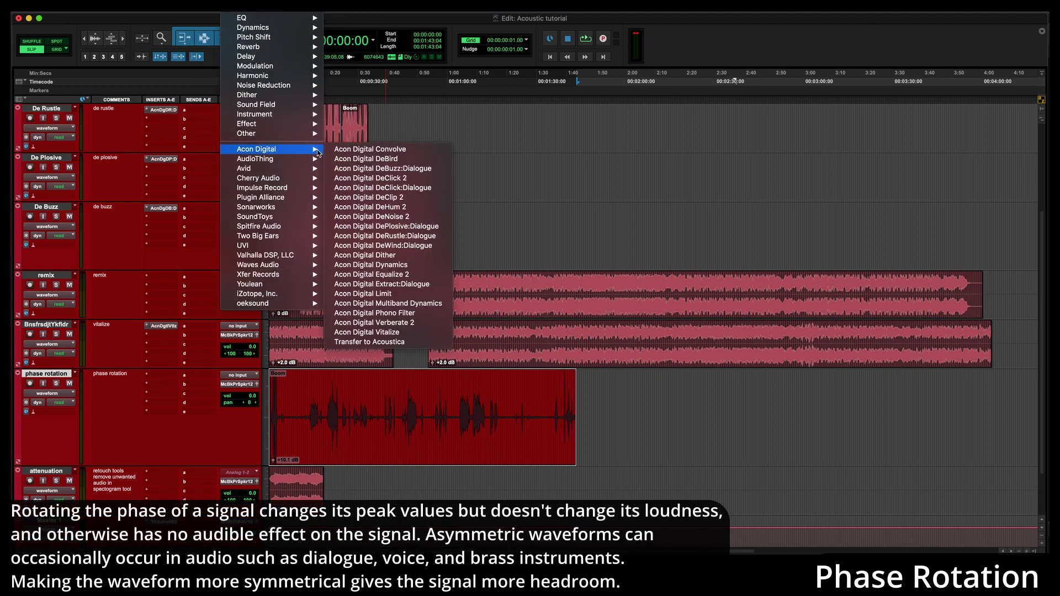
pyautogui.click(369, 342)
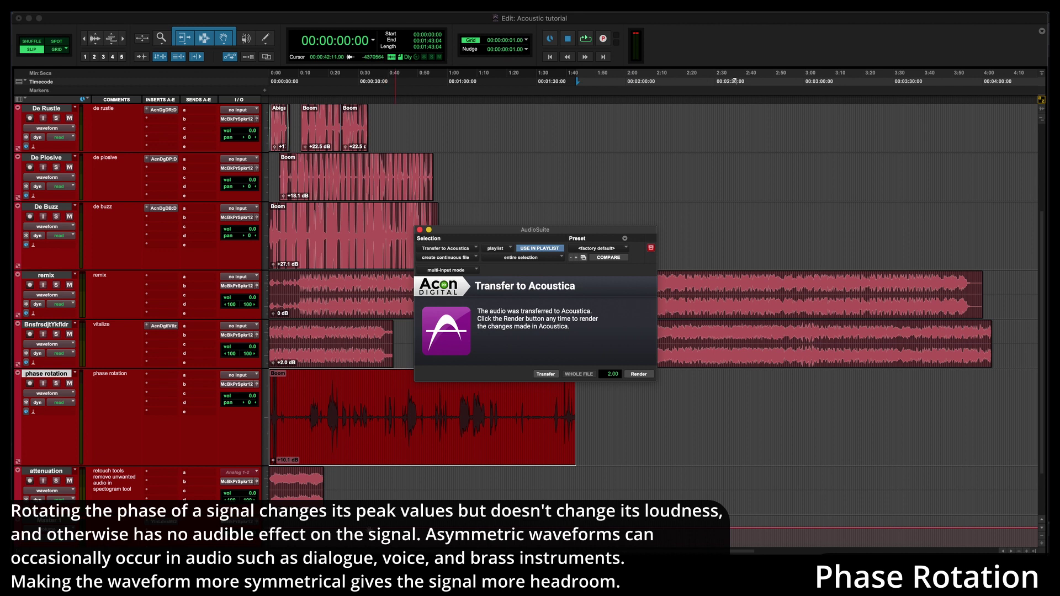
pyautogui.press('super+Tab')
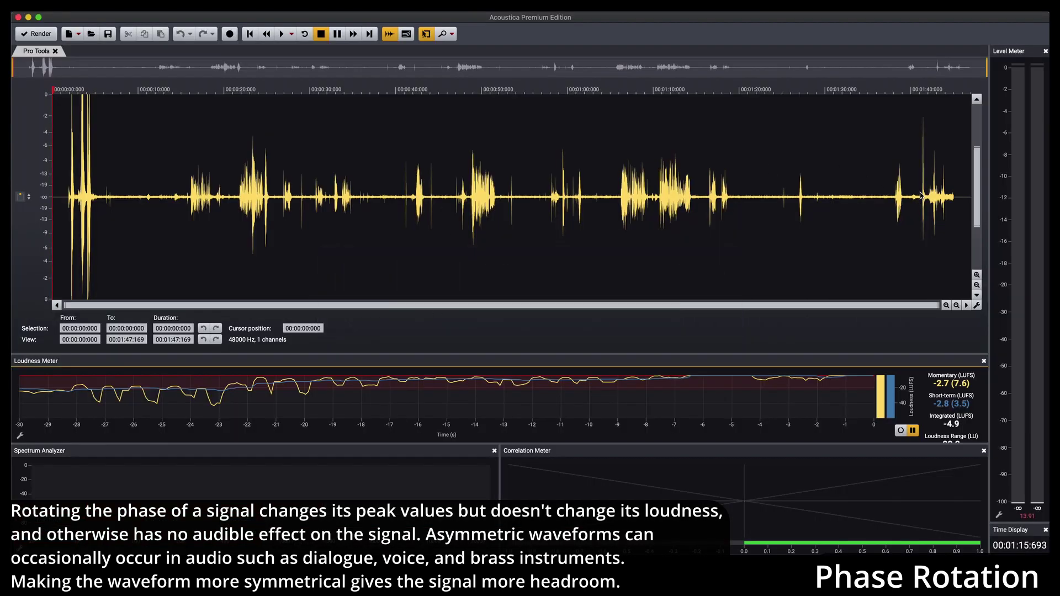
pyautogui.moveTo(919, 195); pyautogui.dragTo(934, 200)
pyautogui.scroll(3, 931, 202)
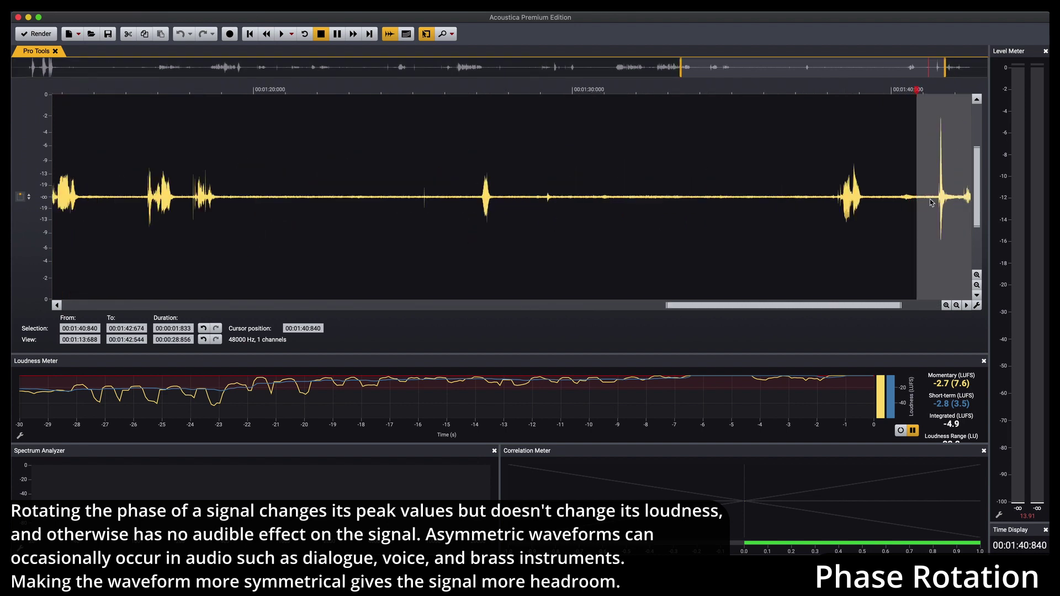
pyautogui.moveTo(876, 300); pyautogui.dragTo(914, 300)
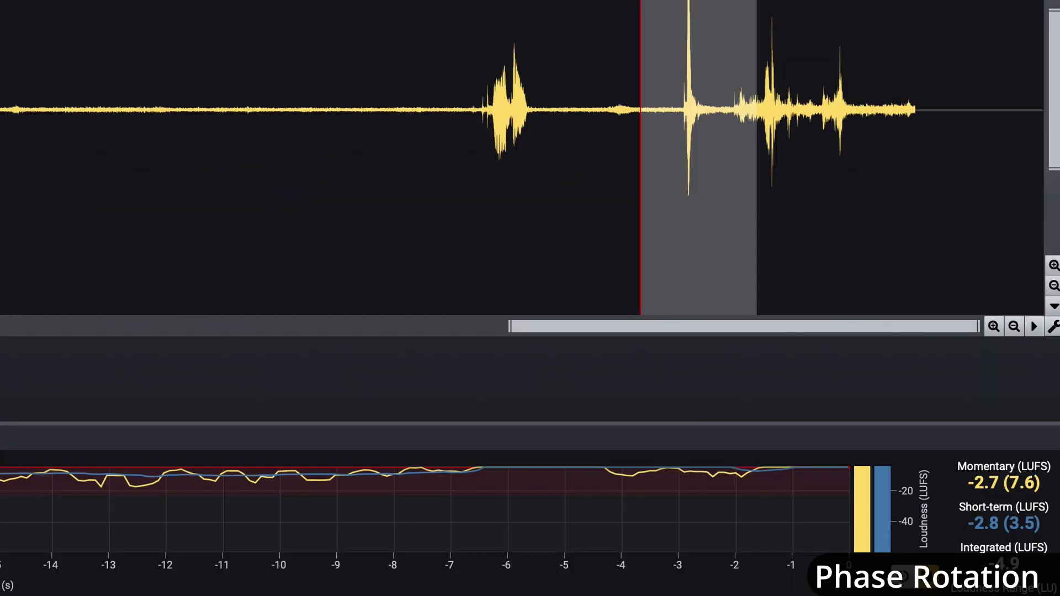
pyautogui.click(692, 165)
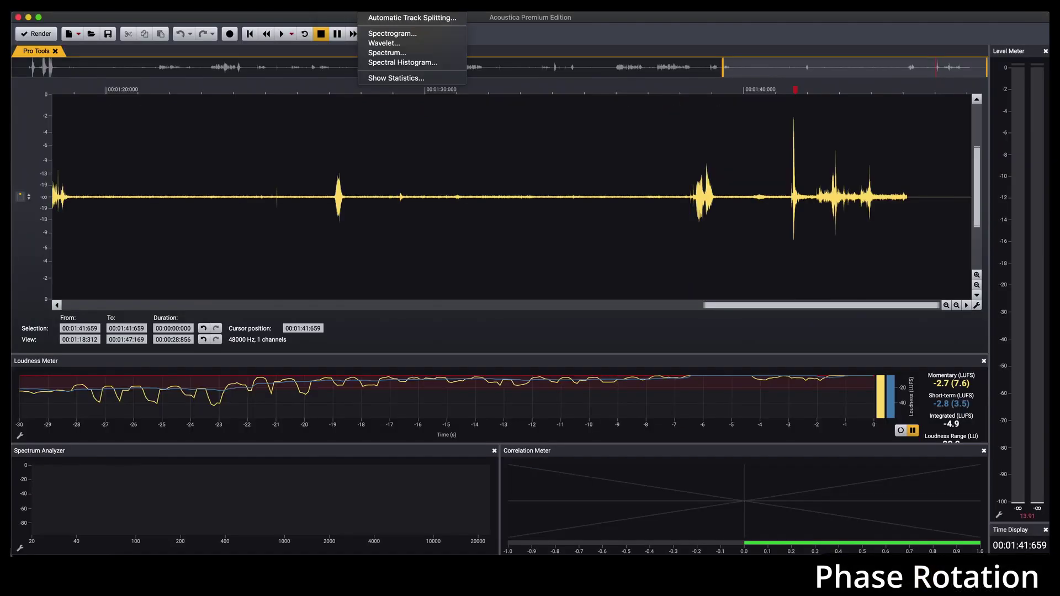
pyautogui.click(387, 78)
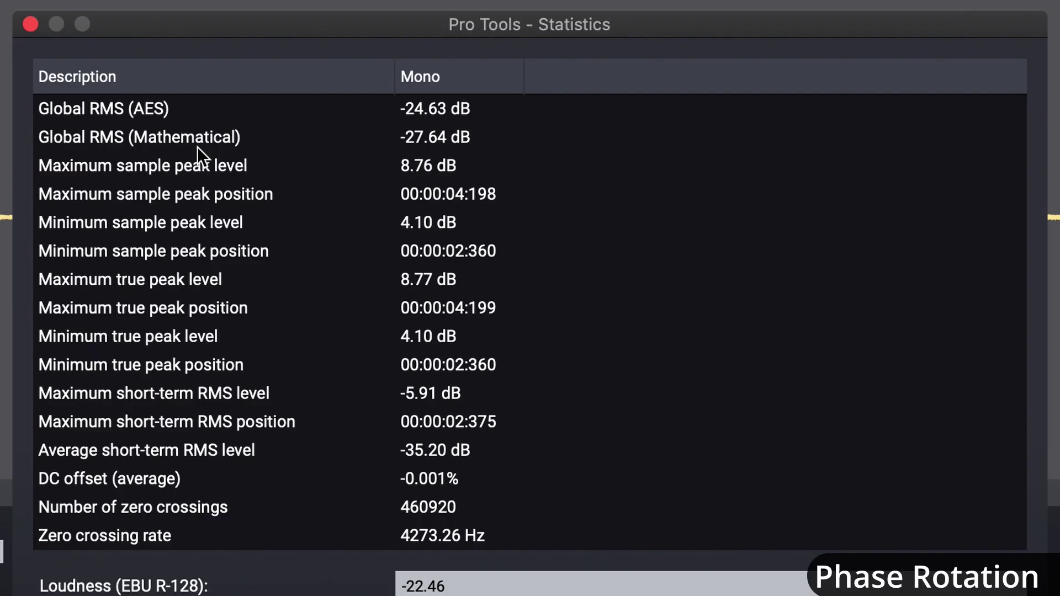
pyautogui.click(194, 162)
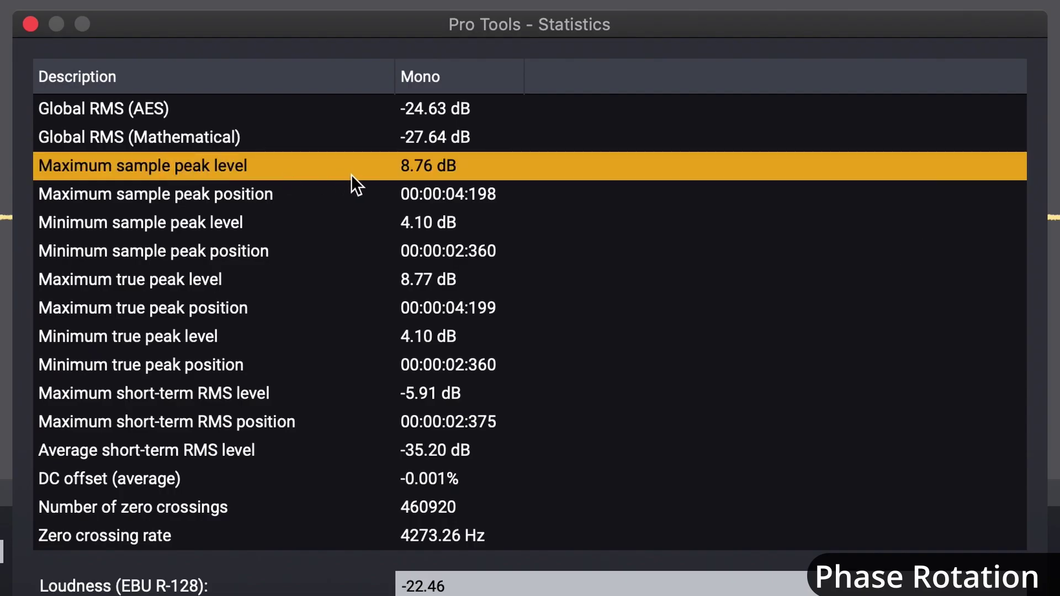
pyautogui.moveTo(83, 495); pyautogui.dragTo(567, 515)
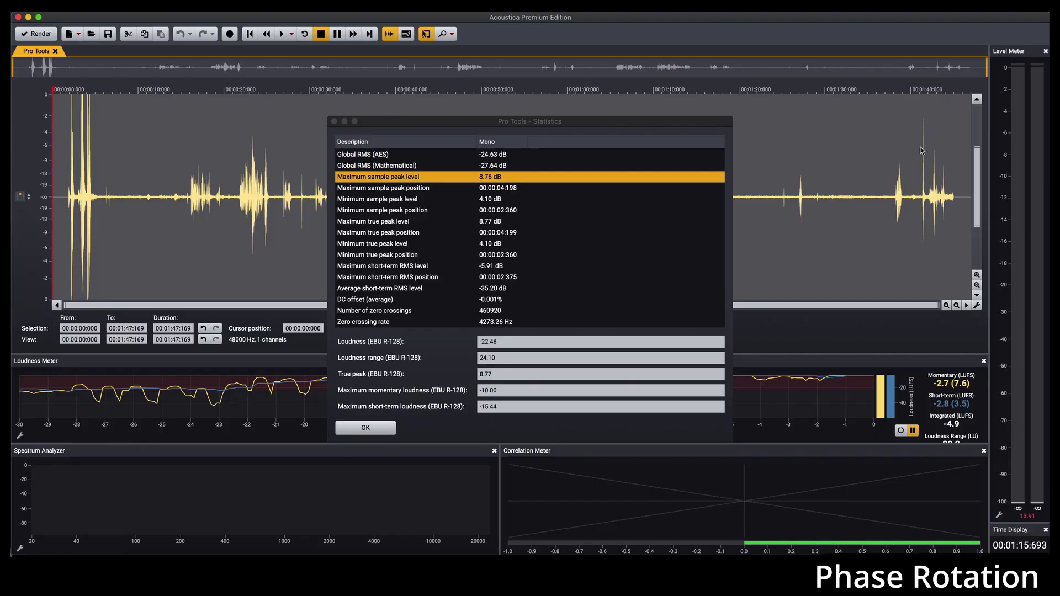
pyautogui.click(923, 238)
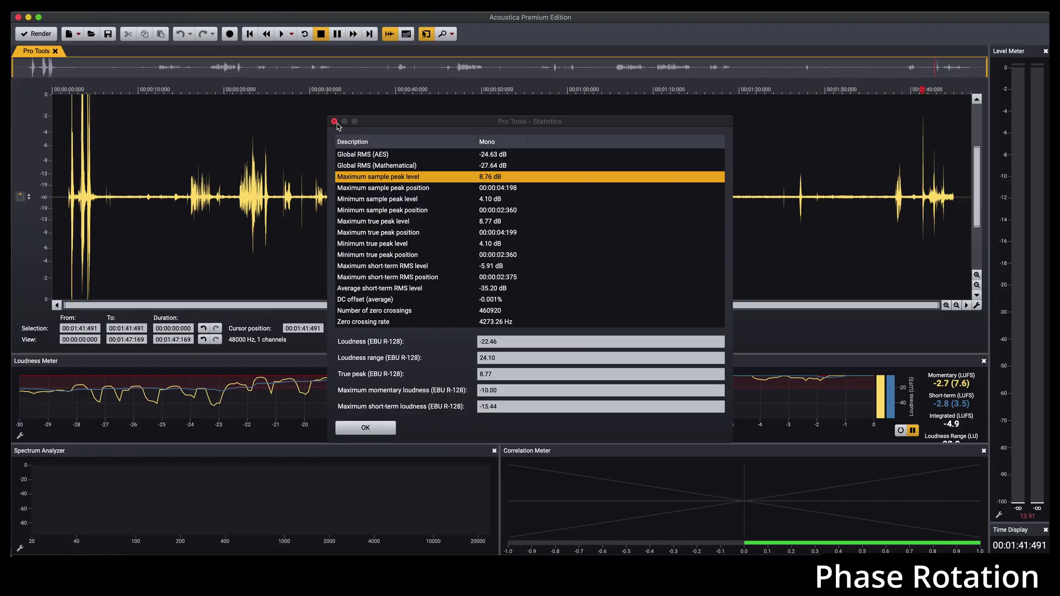
pyautogui.click(337, 120)
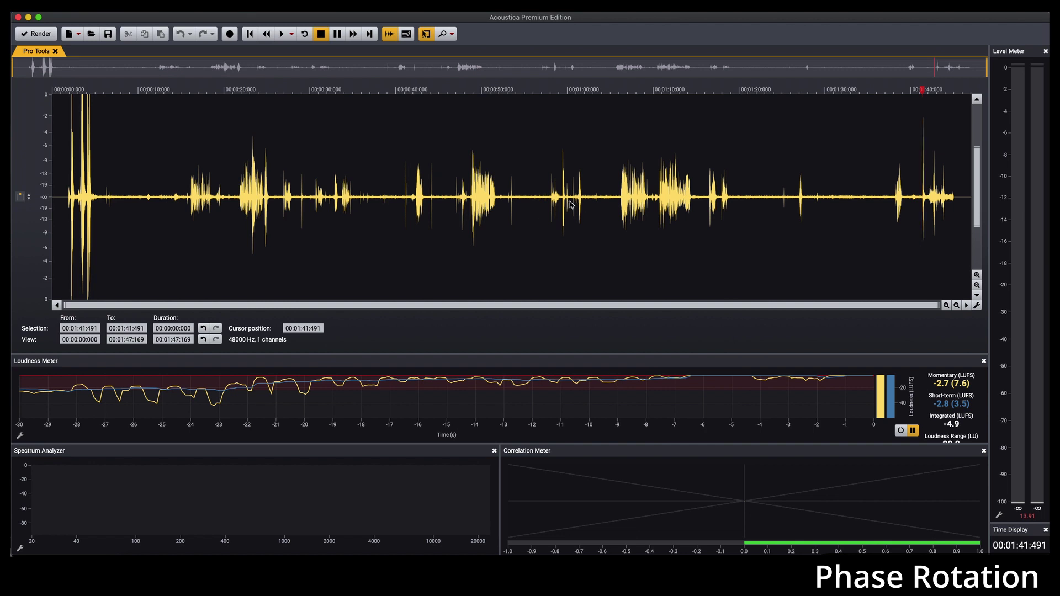
# Apply Rotate Phase, with Adaptive on, to the whole file
pyautogui.click(204, 3)
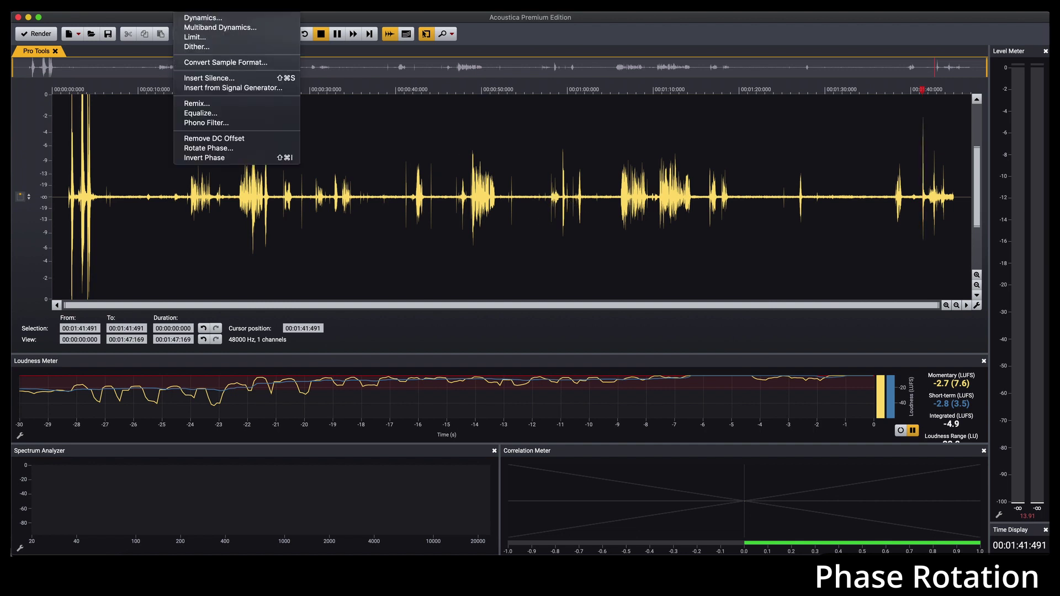
pyautogui.click(214, 148)
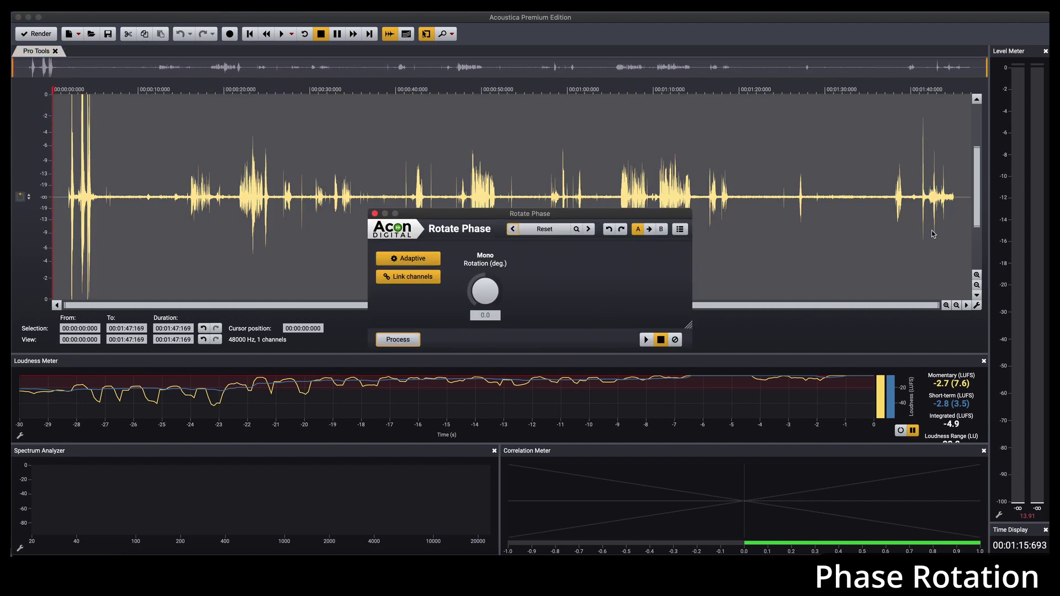
pyautogui.moveTo(552, 217); pyautogui.dragTo(552, 311)
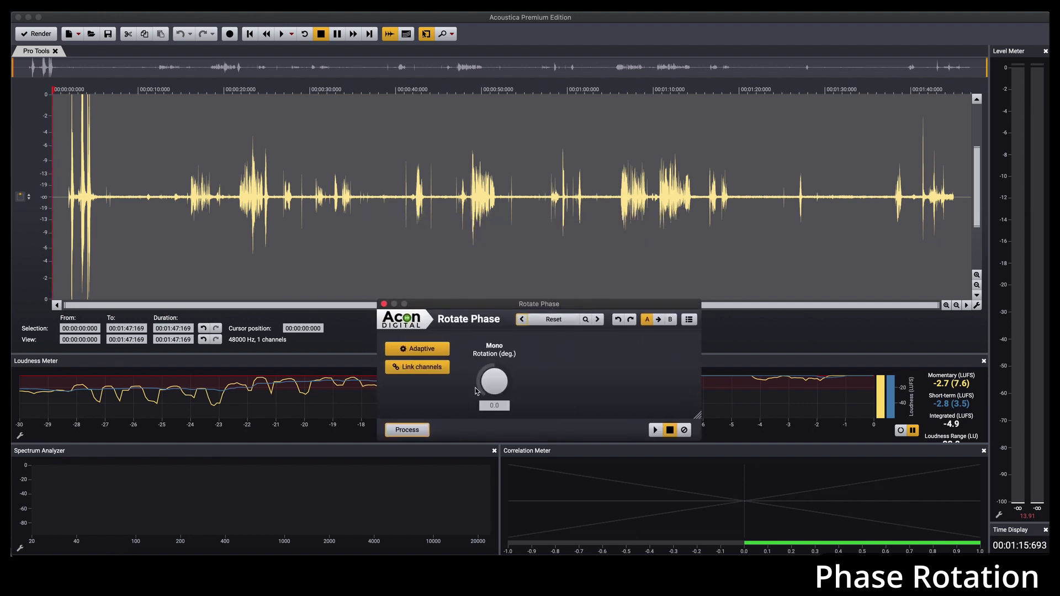
pyautogui.click(409, 434)
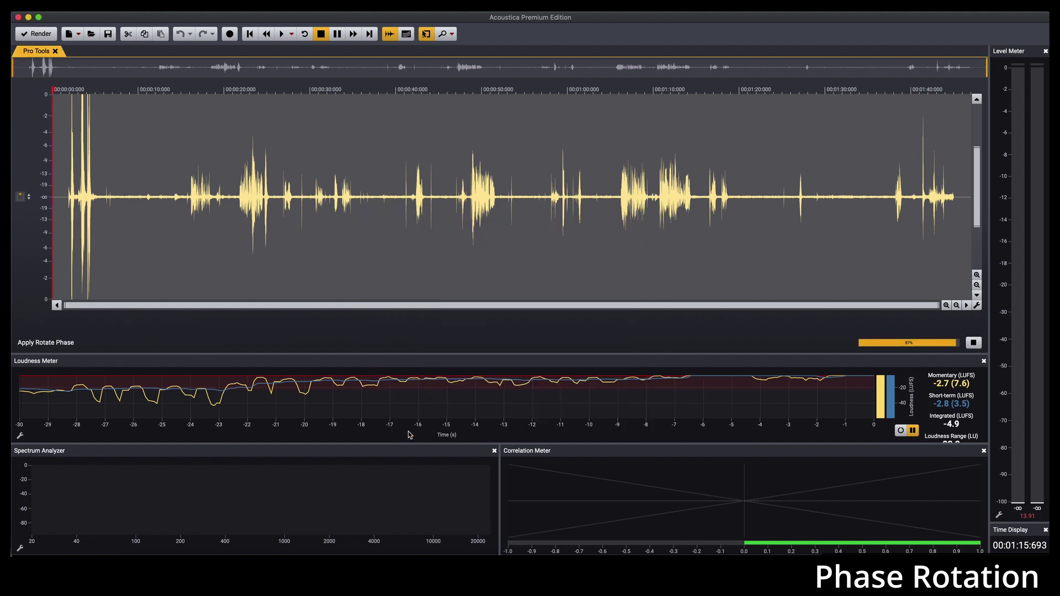
# Check Analysis > Show Statistics, confirming a 6.13 dB maximum sample peak, then close it
pyautogui.click(925, 232)
pyautogui.click(386, 6)
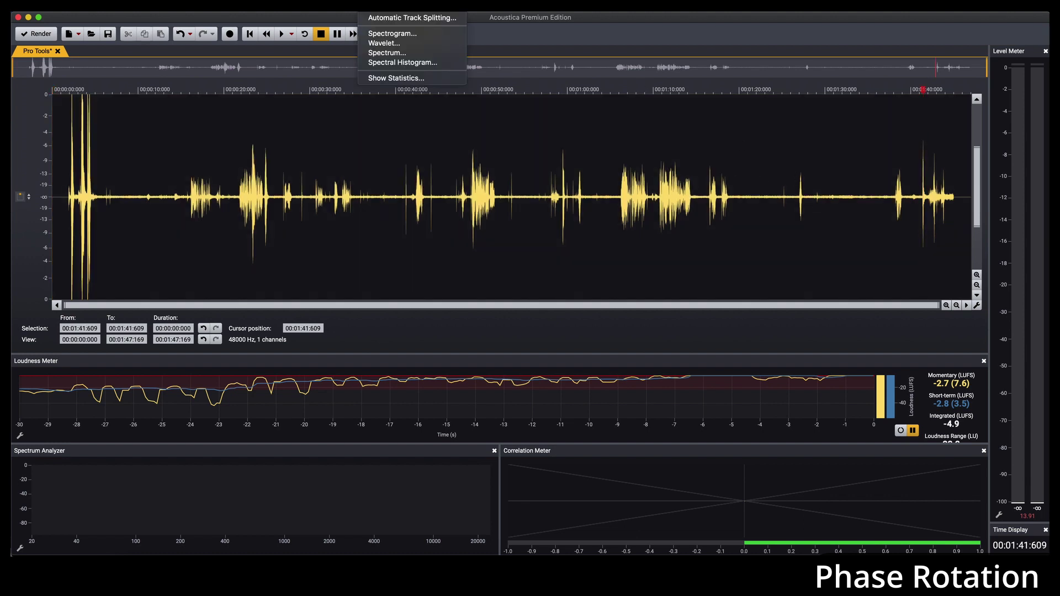
pyautogui.click(395, 77)
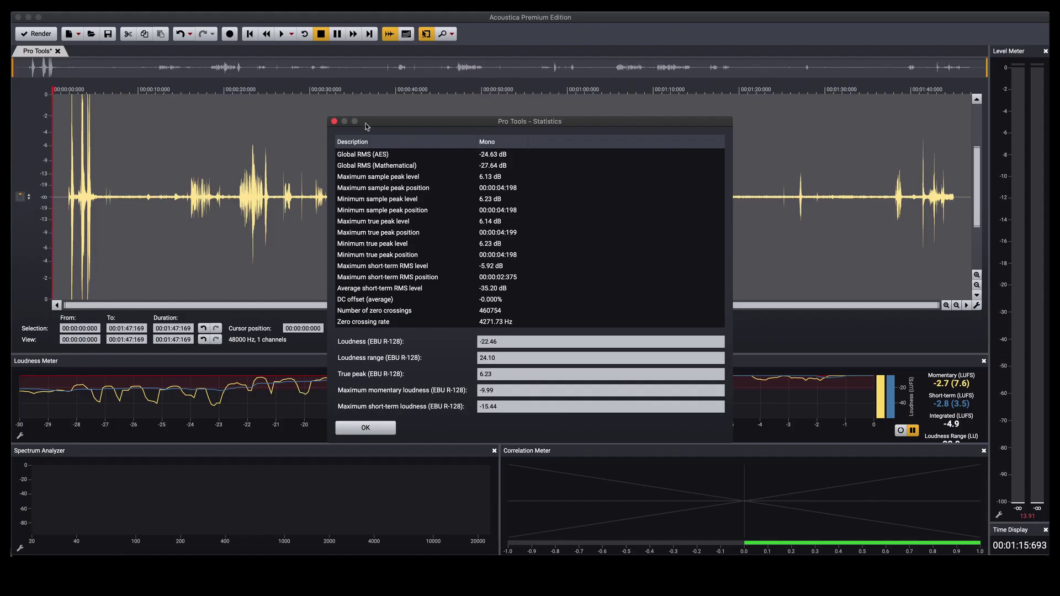
pyautogui.click(334, 121)
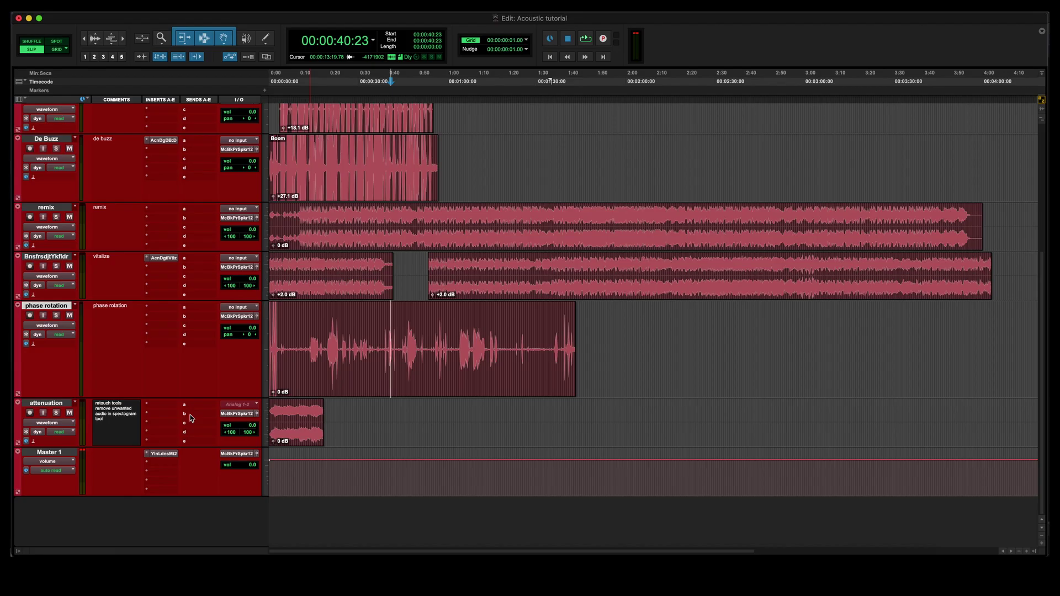
# Select and solo the attenuation clip, then send it with Transfer to Acoustica
pyautogui.click(296, 431)
pyautogui.hotkey('shift', 's')
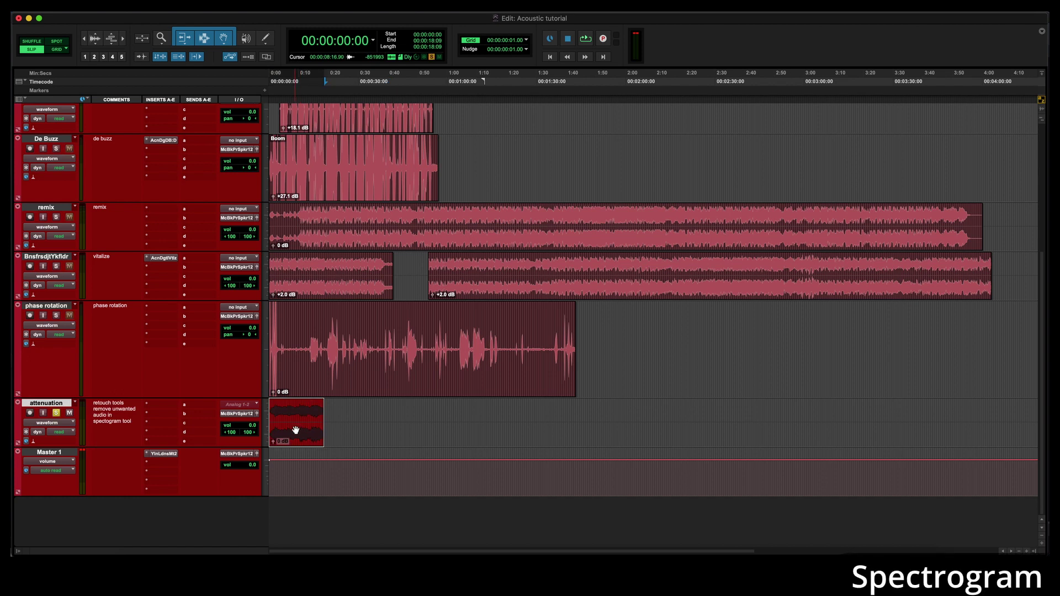
pyautogui.click(243, 6)
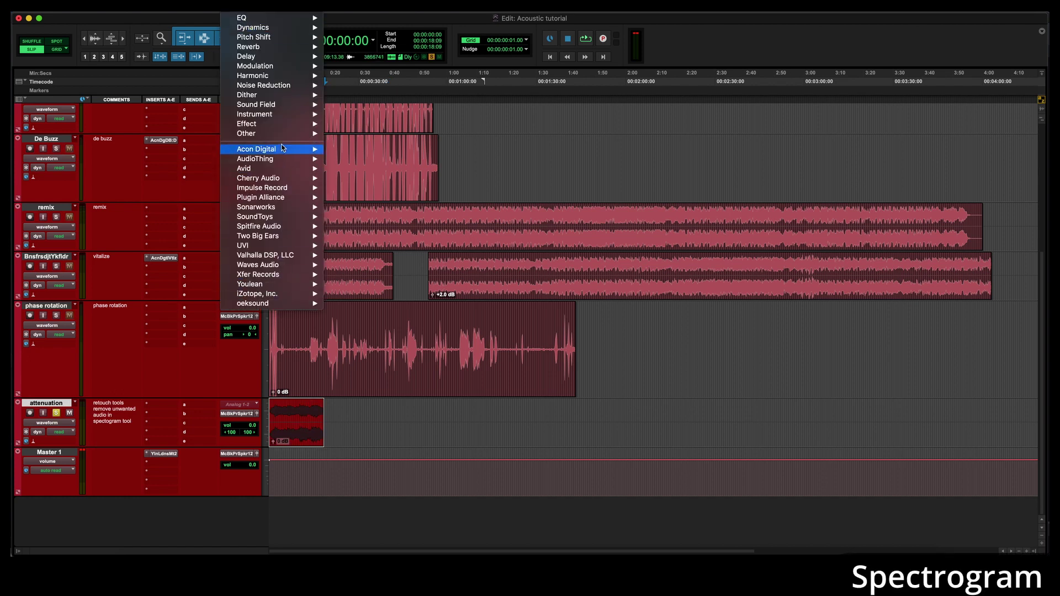
pyautogui.moveTo(276, 149)
pyautogui.click(352, 341)
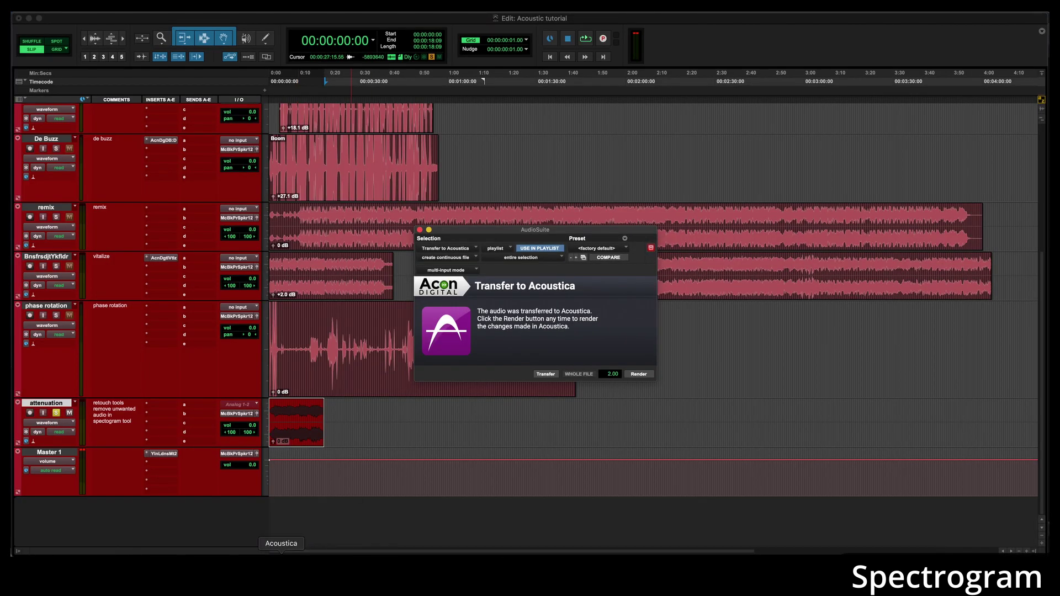
pyautogui.click(281, 568)
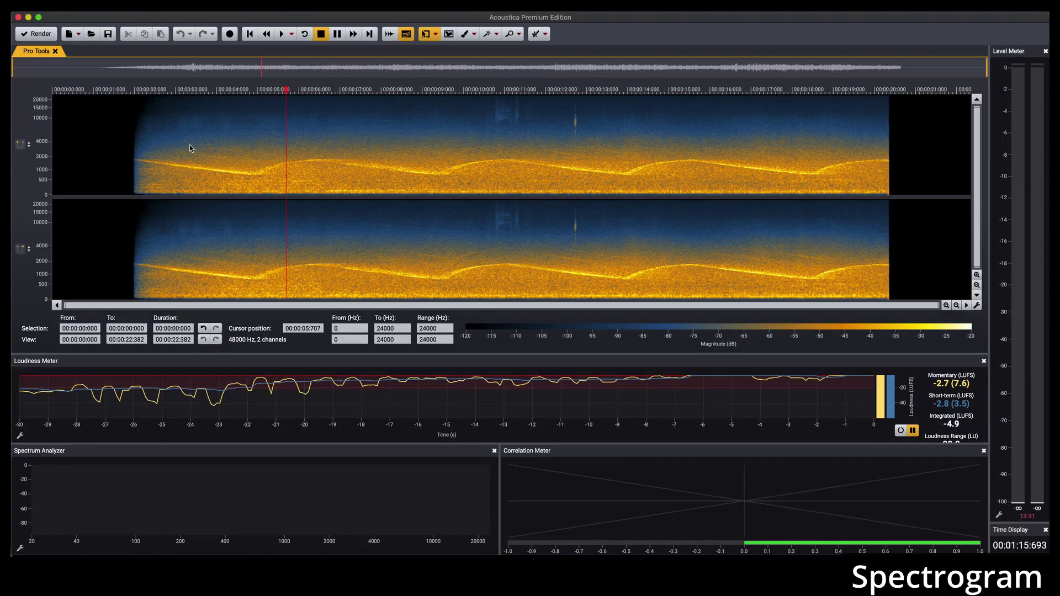
# Play the siren recording's spectrogram from just after 2 seconds, then stop playback
pyautogui.click(138, 161)
pyautogui.click(140, 193)
pyautogui.press('space')
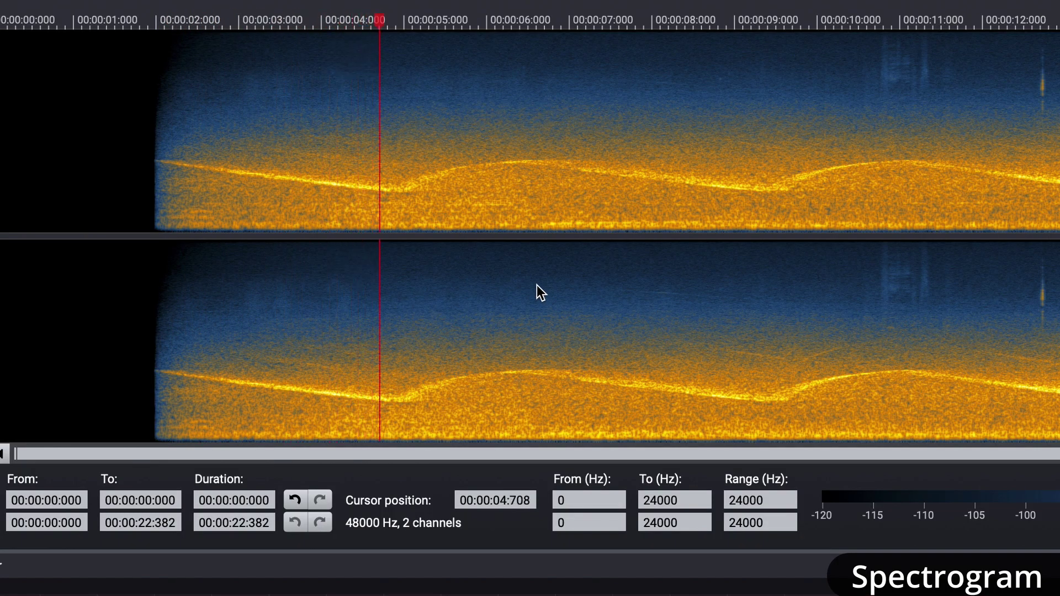
pyautogui.press('space')
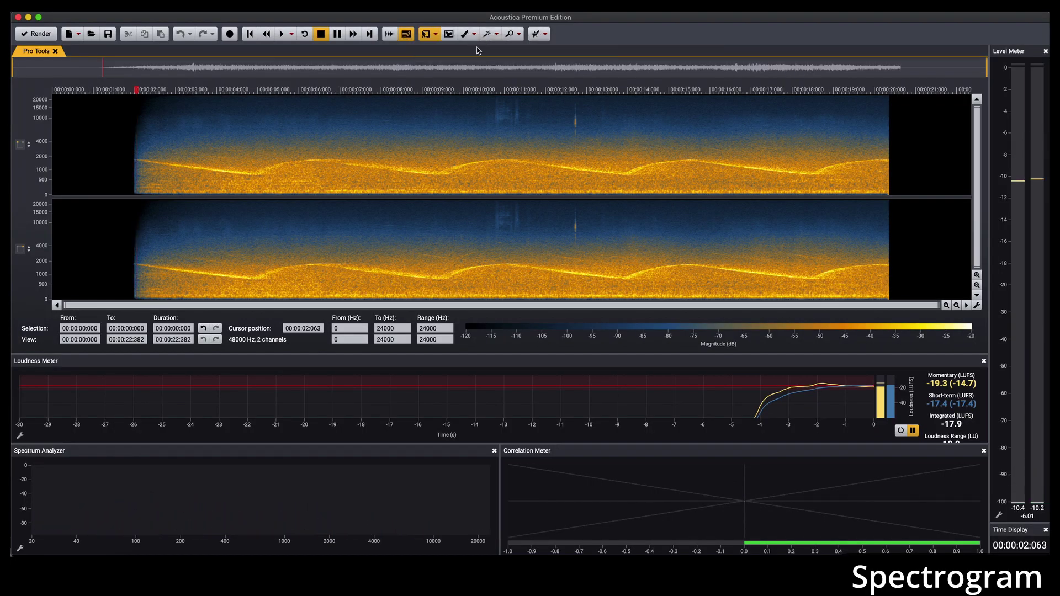
# Paint a trial selection along the first siren tone, then clear it
pyautogui.click(466, 34)
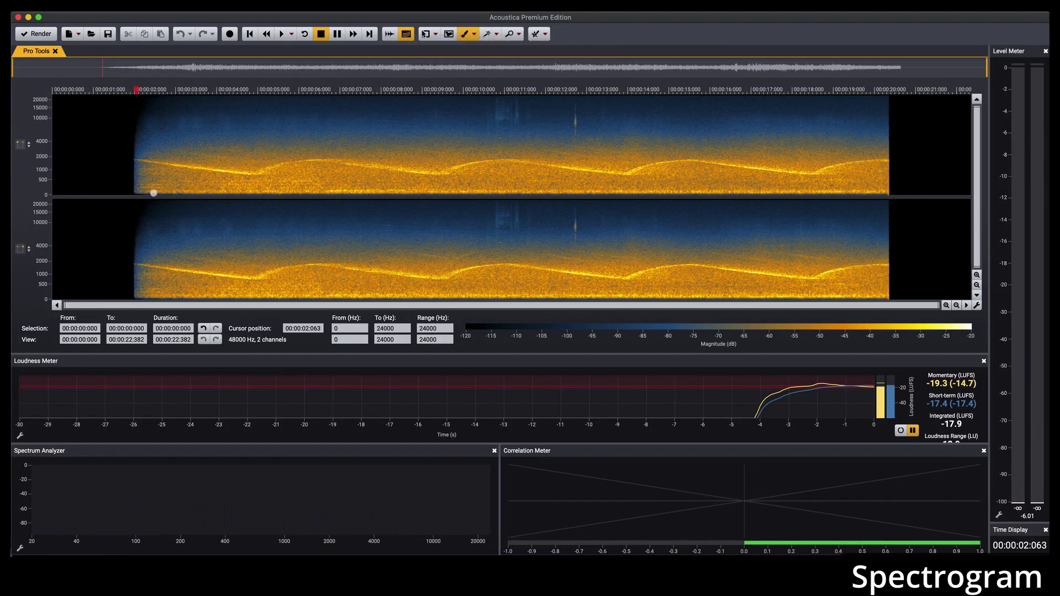
pyautogui.moveTo(142, 160); pyautogui.dragTo(189, 166)
pyautogui.moveTo(264, 203)
pyautogui.mouseDown()
pyautogui.moveTo(444, 214)
pyautogui.moveTo(506, 195)
pyautogui.moveTo(677, 197)
pyautogui.moveTo(850, 225)
pyautogui.moveTo(991, 185)
pyautogui.mouseUp()
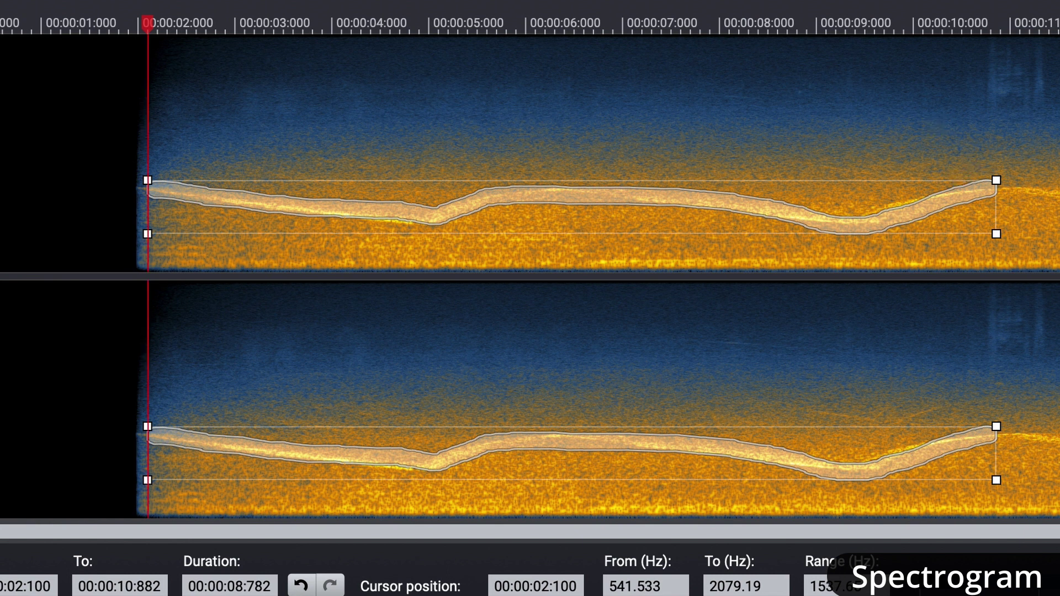
pyautogui.click(107, 181)
pyautogui.click(107, 181)
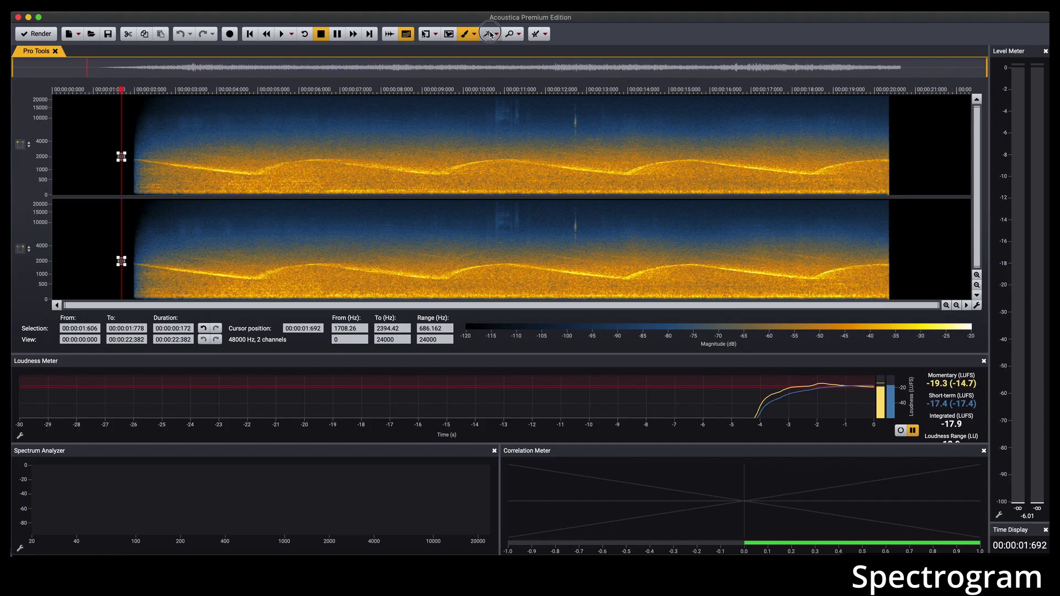
# Magic-wand select the siren tone from 2.857 to 5.631 s and attenuate it at 70% strength
pyautogui.click(489, 34)
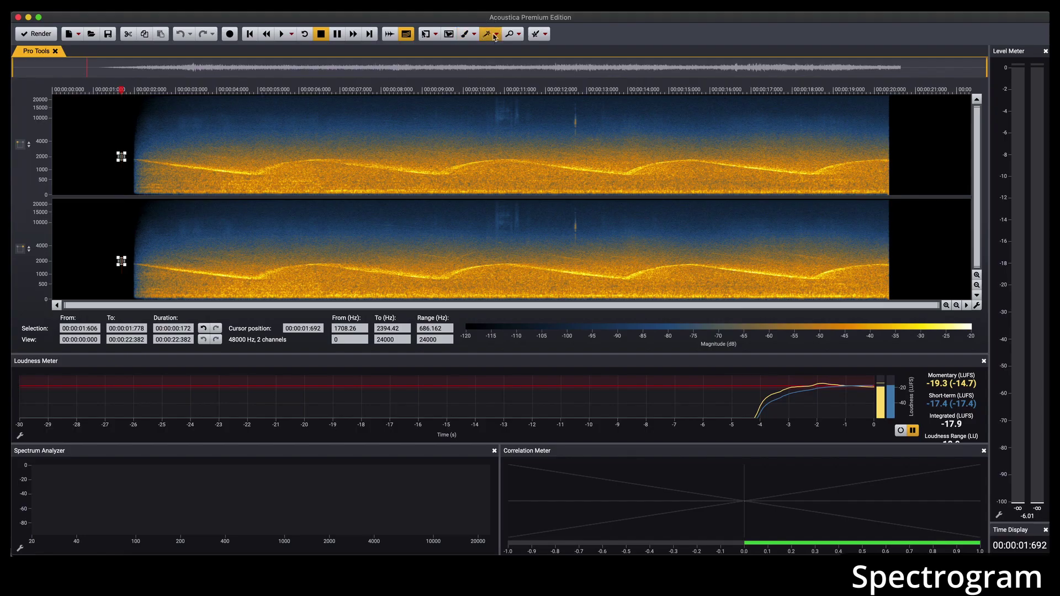
pyautogui.click(166, 164)
pyautogui.click(175, 164)
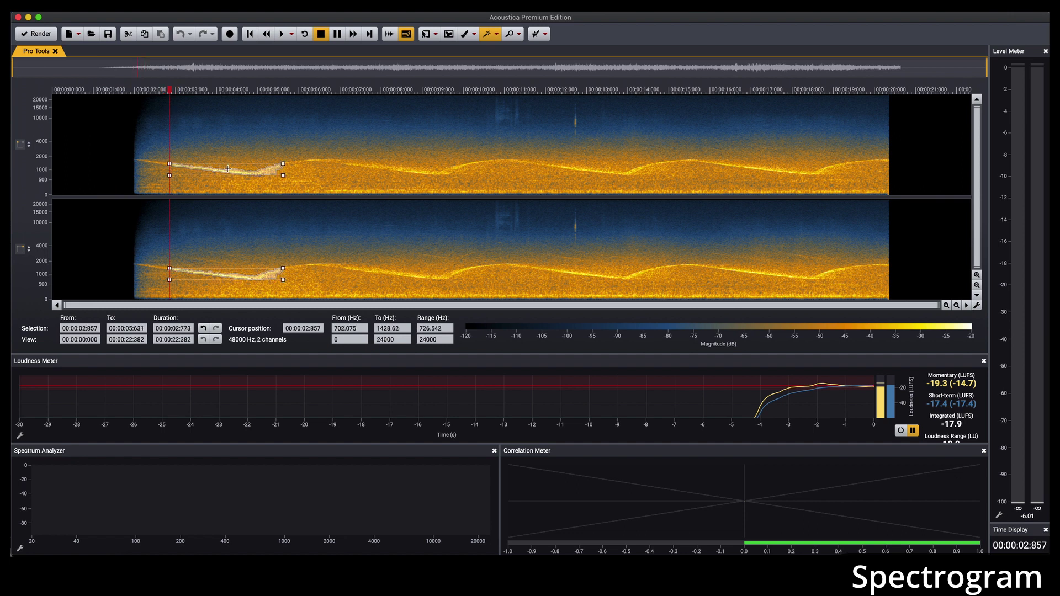
pyautogui.click(545, 35)
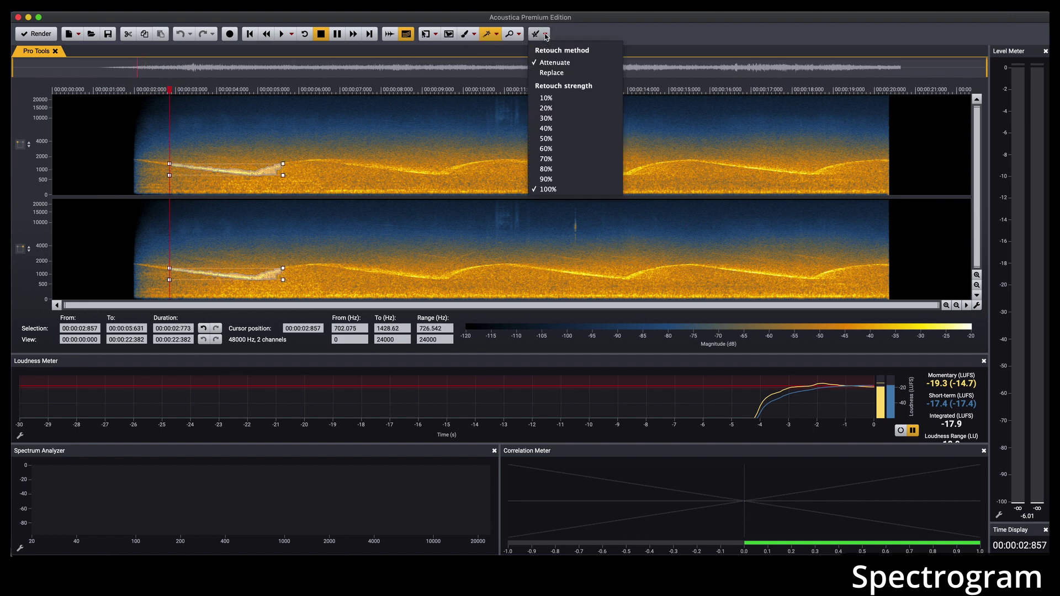
pyautogui.click(550, 160)
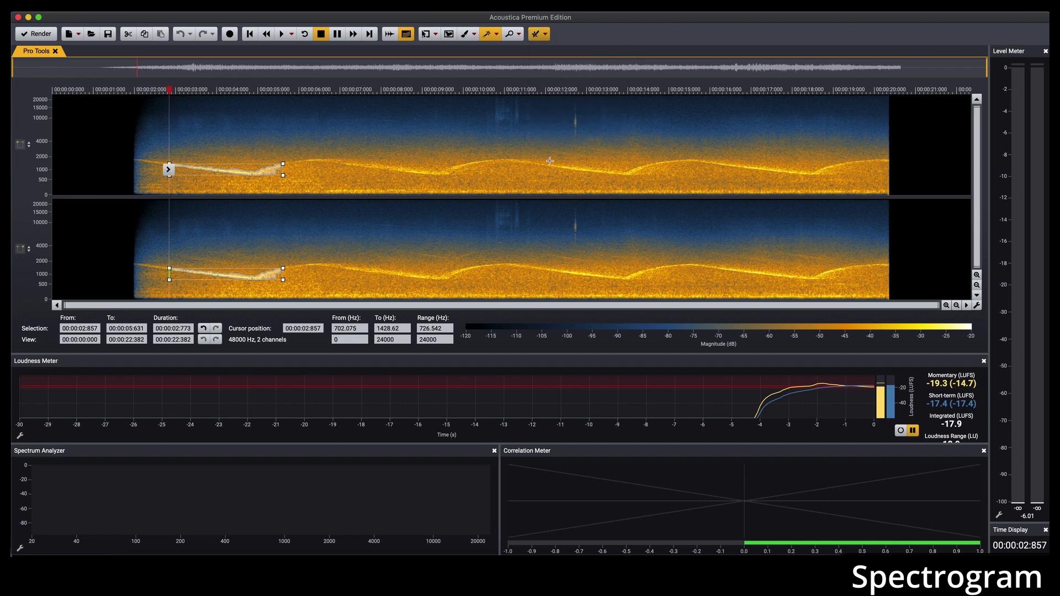
pyautogui.click(169, 170)
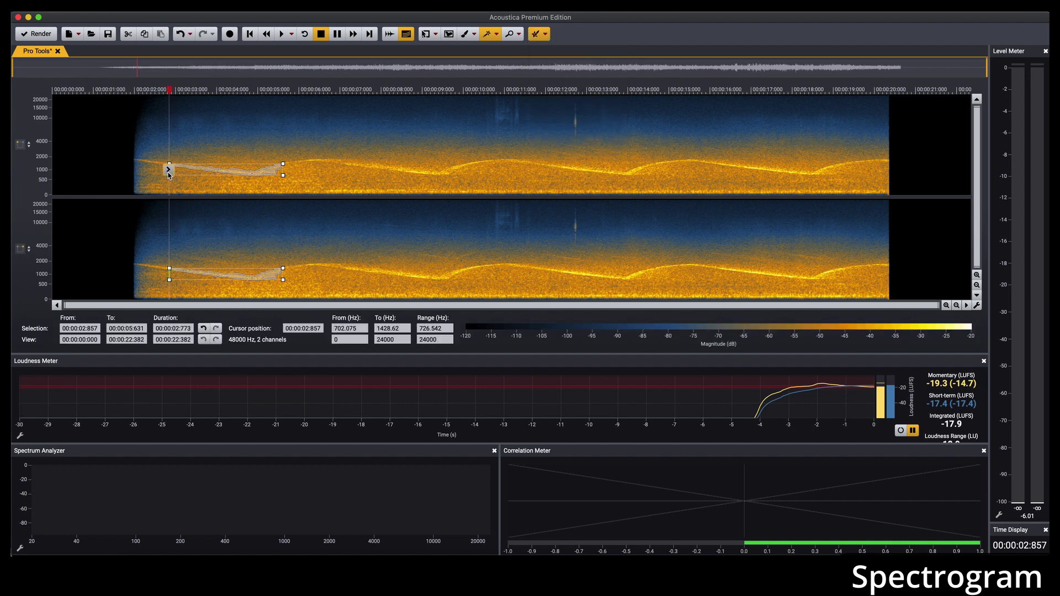
# Silence the file's silent start and attenuate the siren tone from 6.006 to 8.139 s
pyautogui.doubleClick(104, 163)
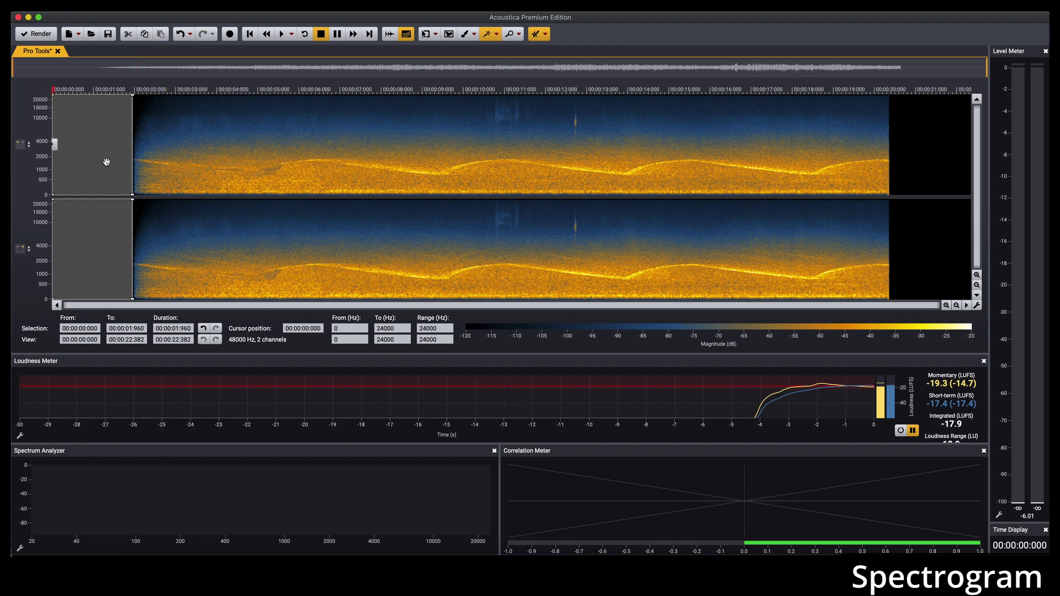
pyautogui.press('Delete')
pyautogui.click(360, 165)
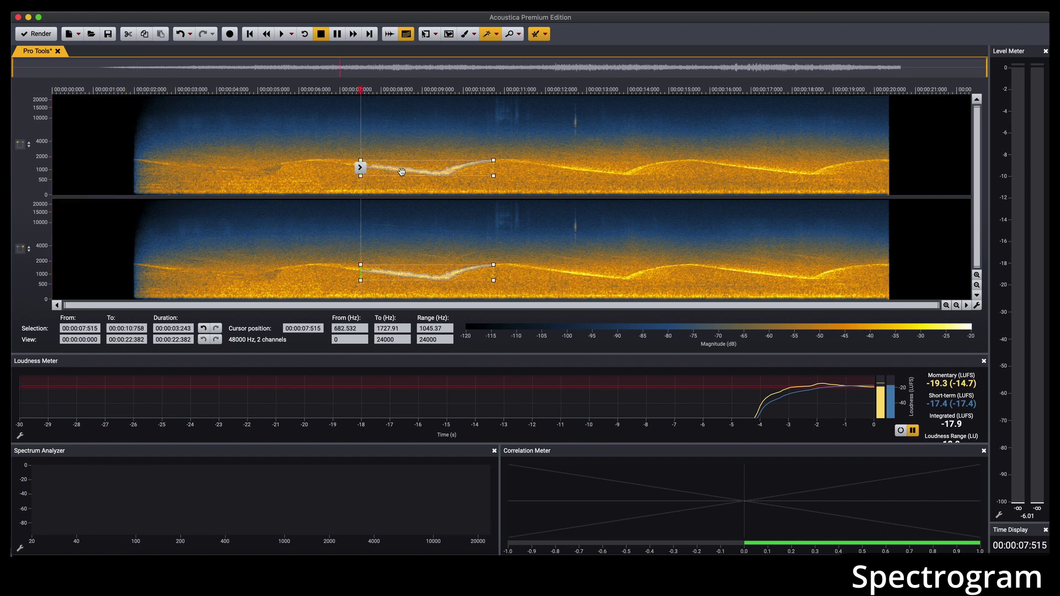
pyautogui.click(322, 162)
pyautogui.click(297, 162)
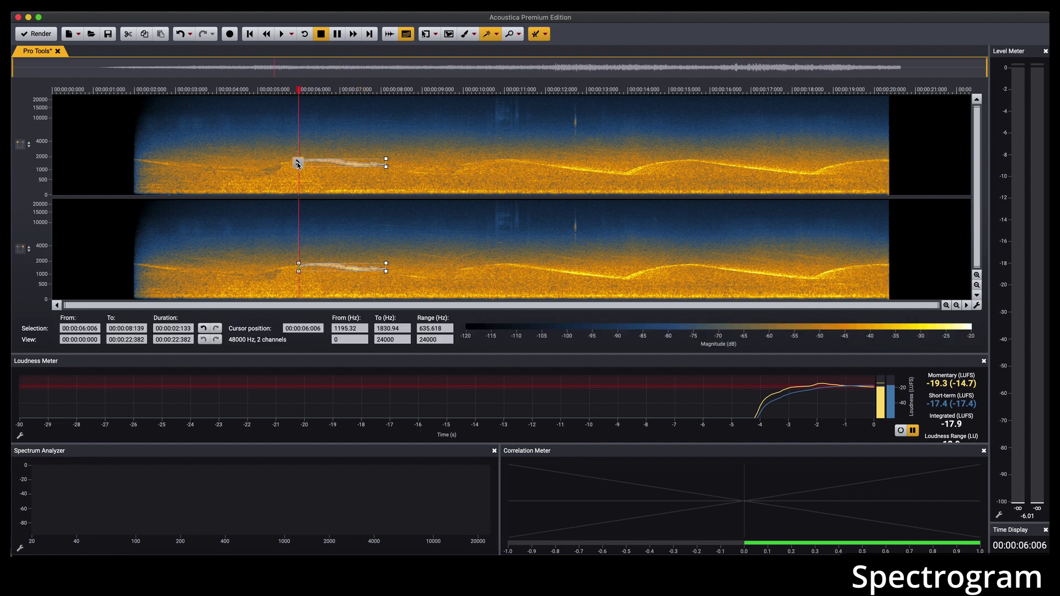
# Undo the last edit, then reselect siren tone pieces and attenuate the stretch near 12.7 seconds
pyautogui.press('super+z')
pyautogui.press('super+z')
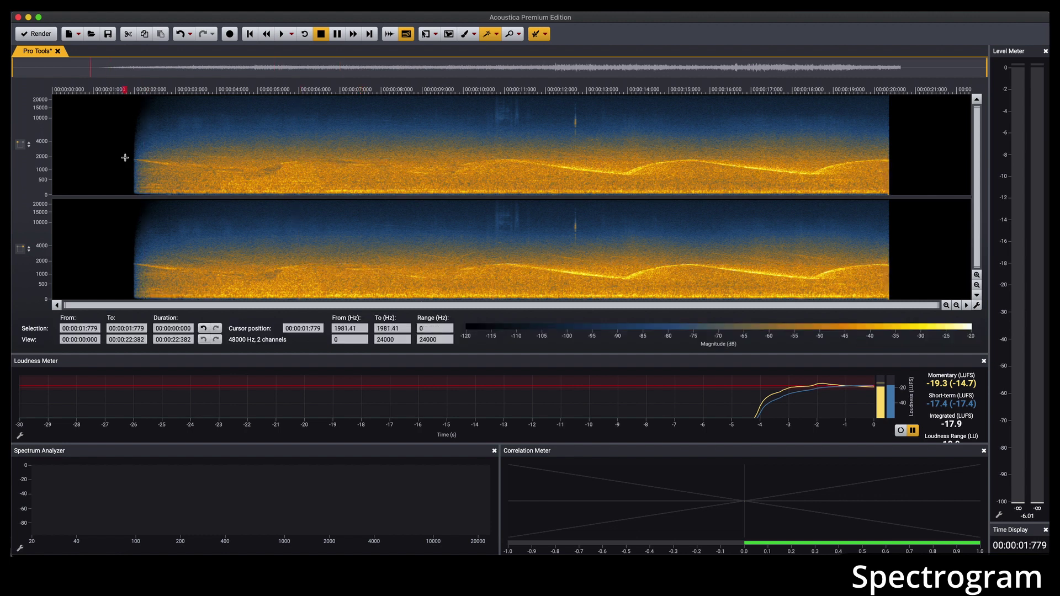
pyautogui.click(146, 162)
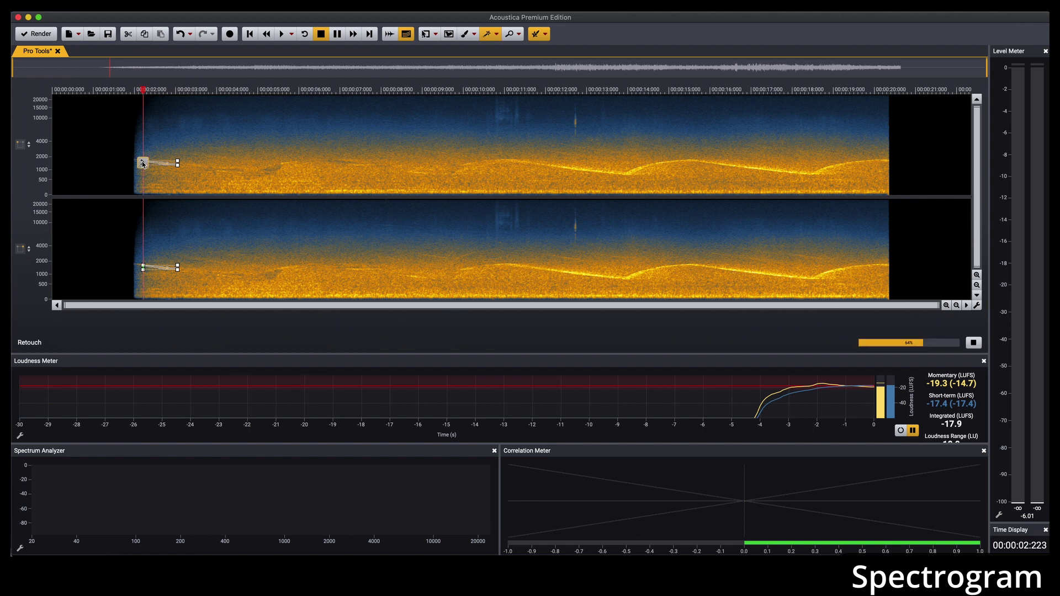
pyautogui.click(284, 163)
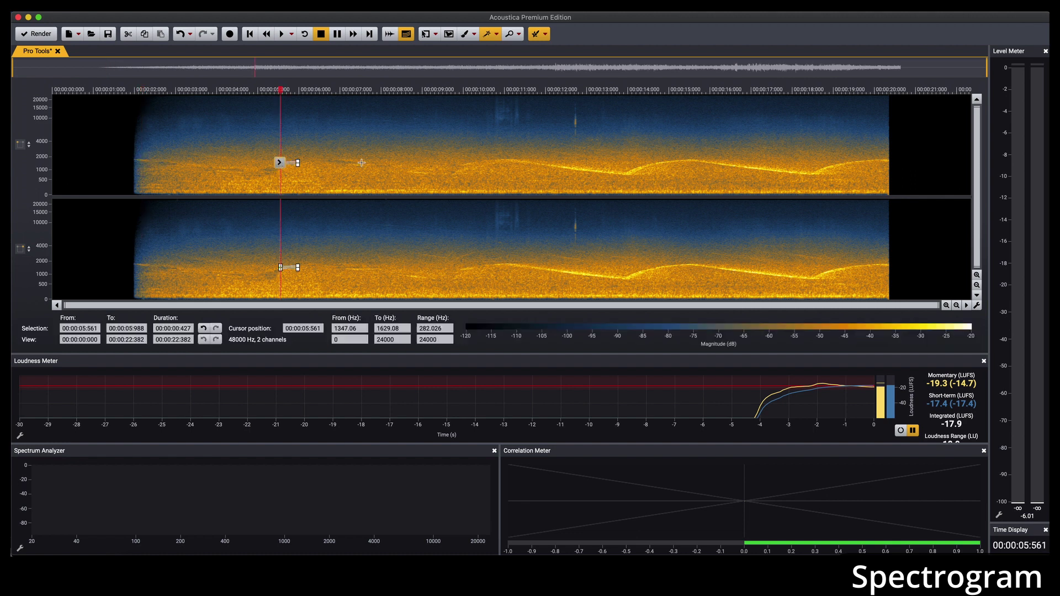
pyautogui.click(511, 160)
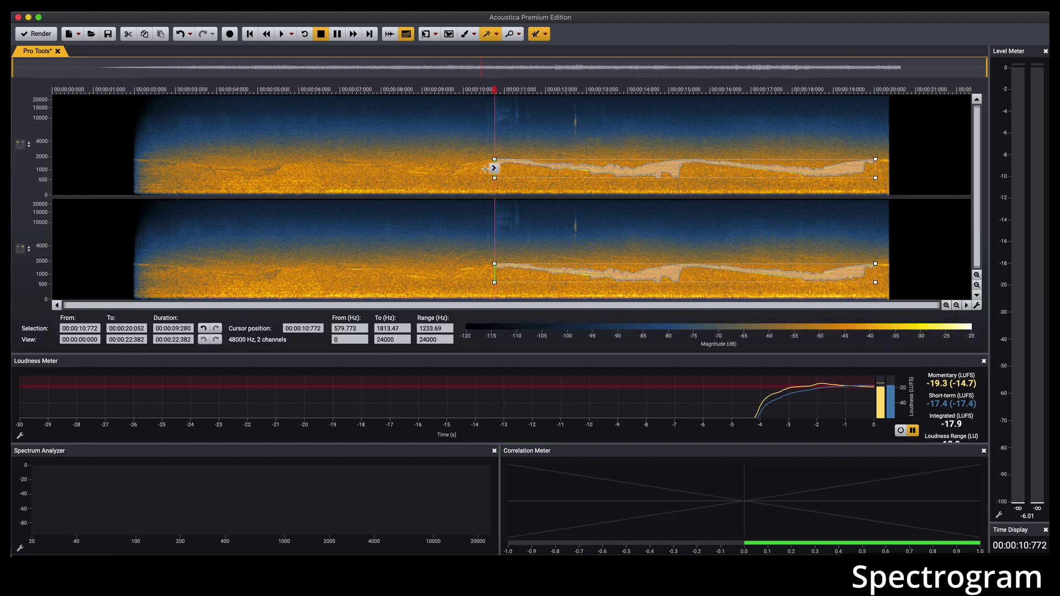
pyautogui.click(415, 173)
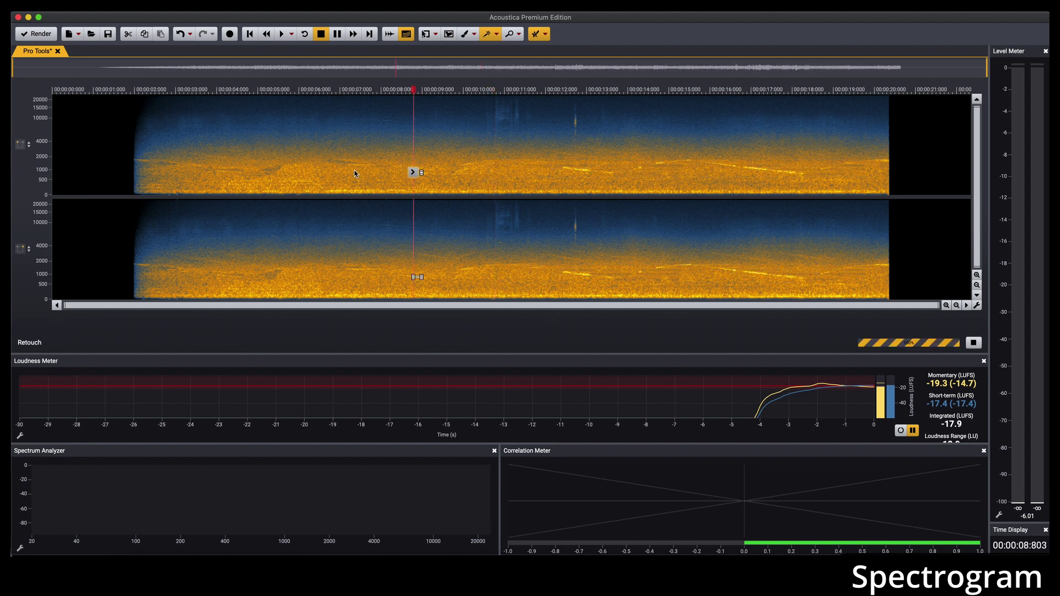
pyautogui.click(171, 174)
pyautogui.moveTo(295, 140); pyautogui.dragTo(274, 142)
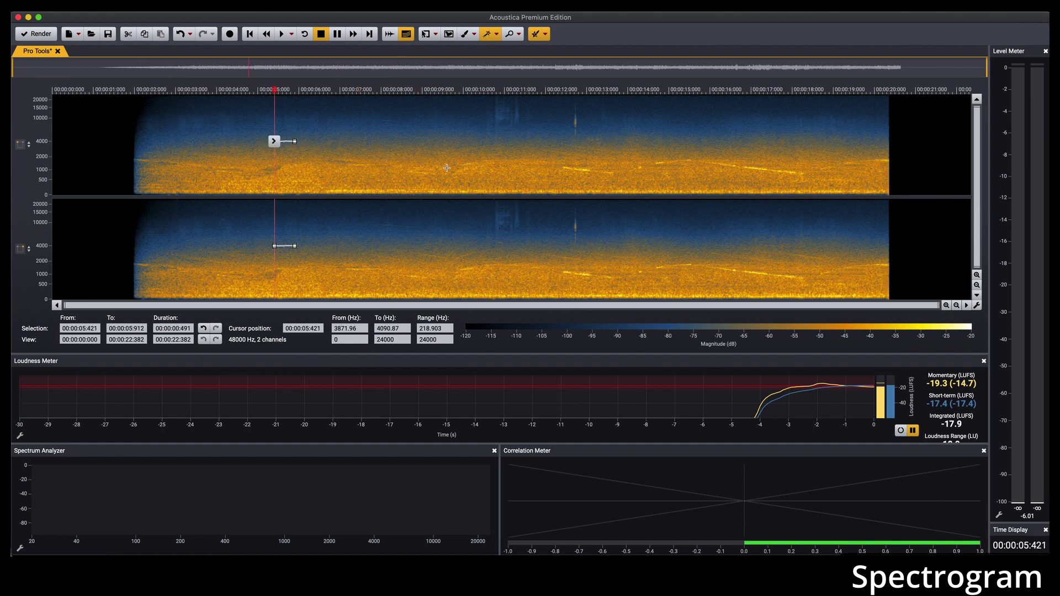
pyautogui.click(577, 169)
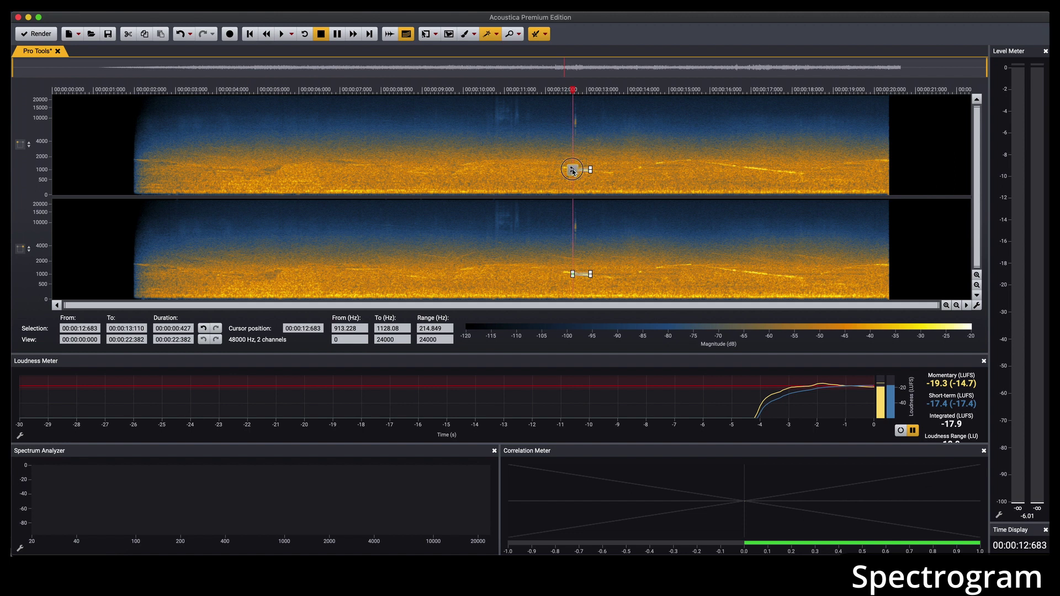
pyautogui.click(657, 163)
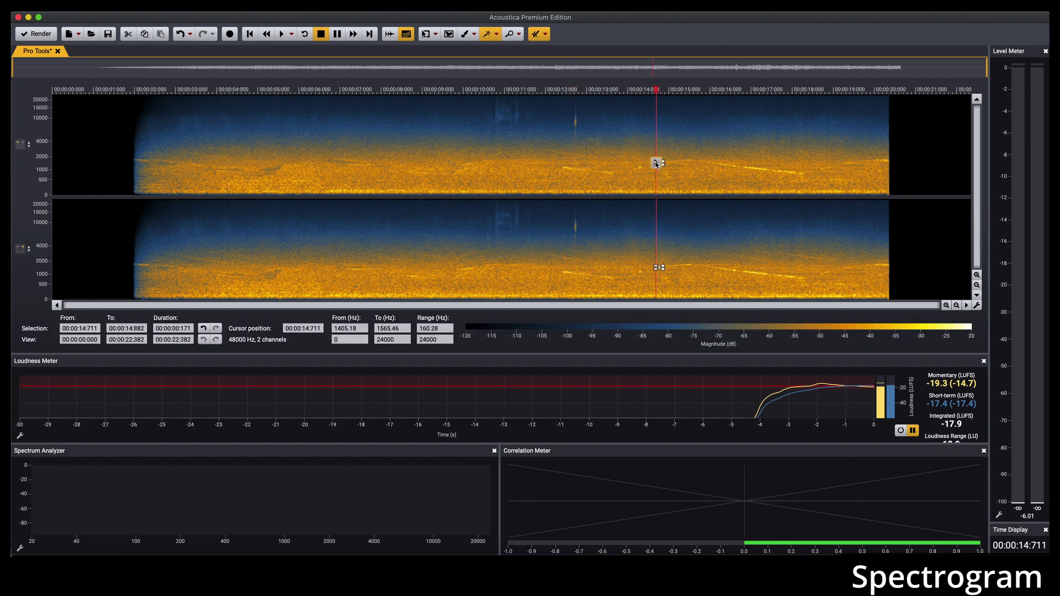
# Attenuate further siren tone pieces near 17.5, 16.8, 16, 8.4 and 7.1 seconds
pyautogui.click(755, 169)
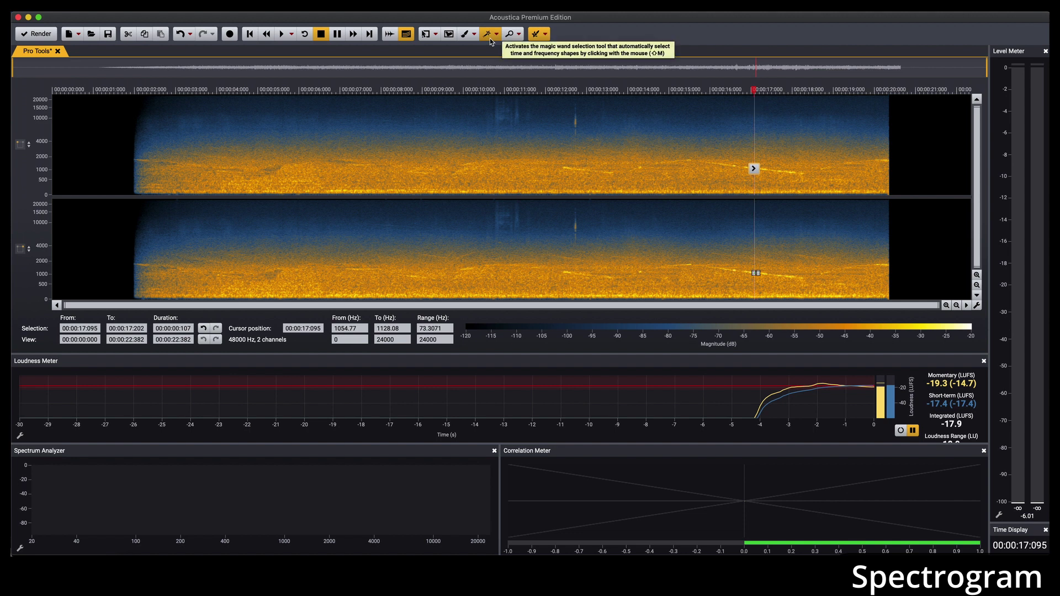
pyautogui.click(770, 173)
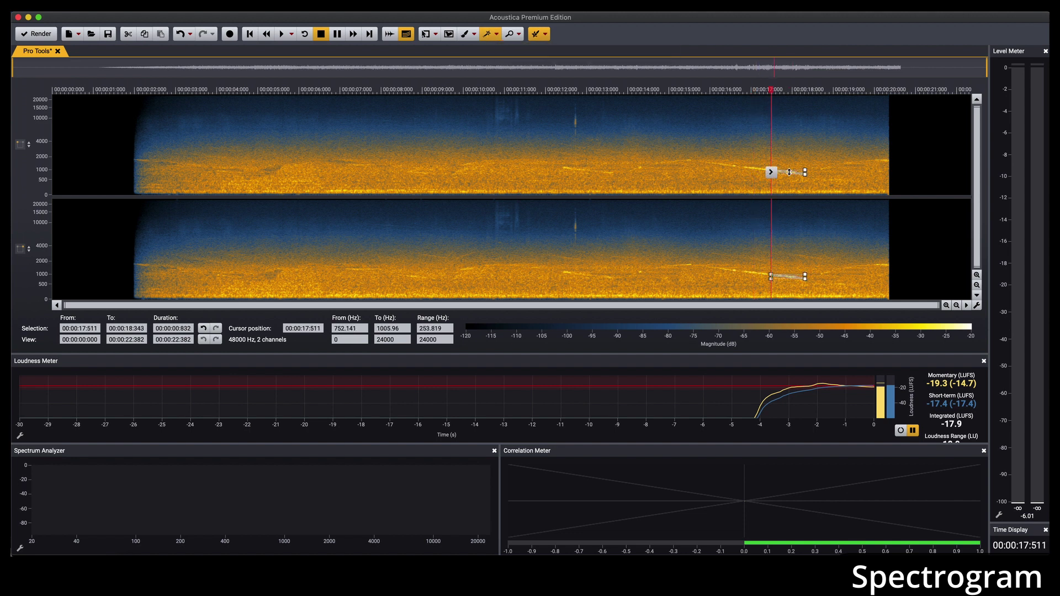
pyautogui.click(743, 168)
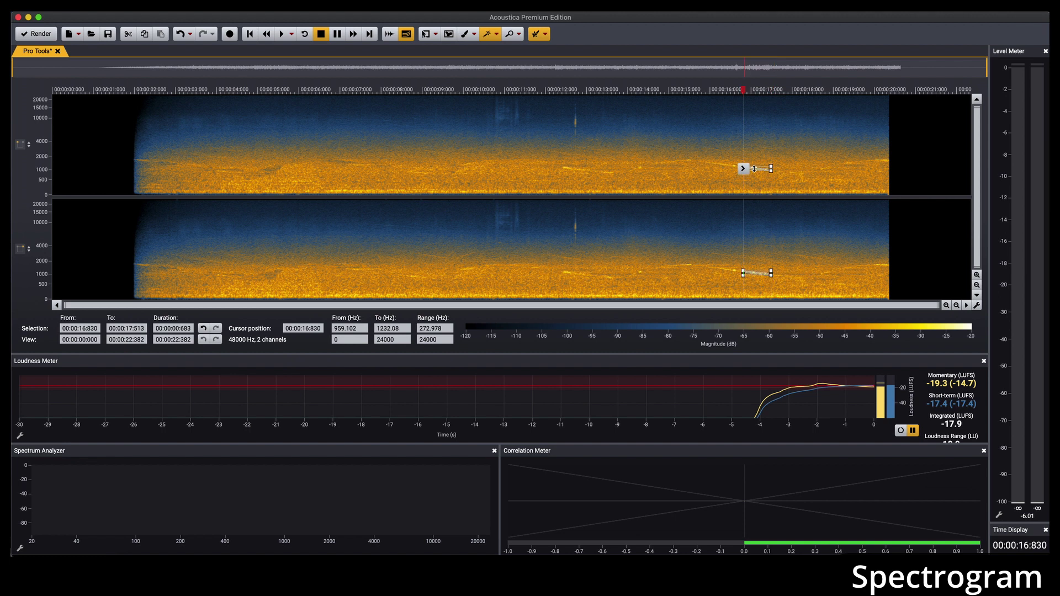
pyautogui.click(713, 165)
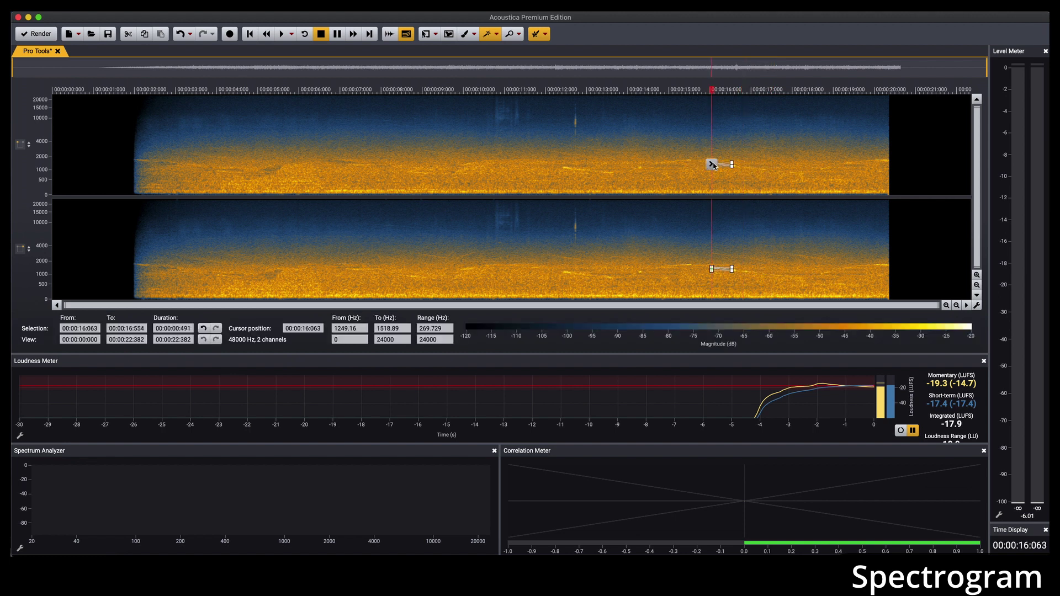
pyautogui.click(563, 168)
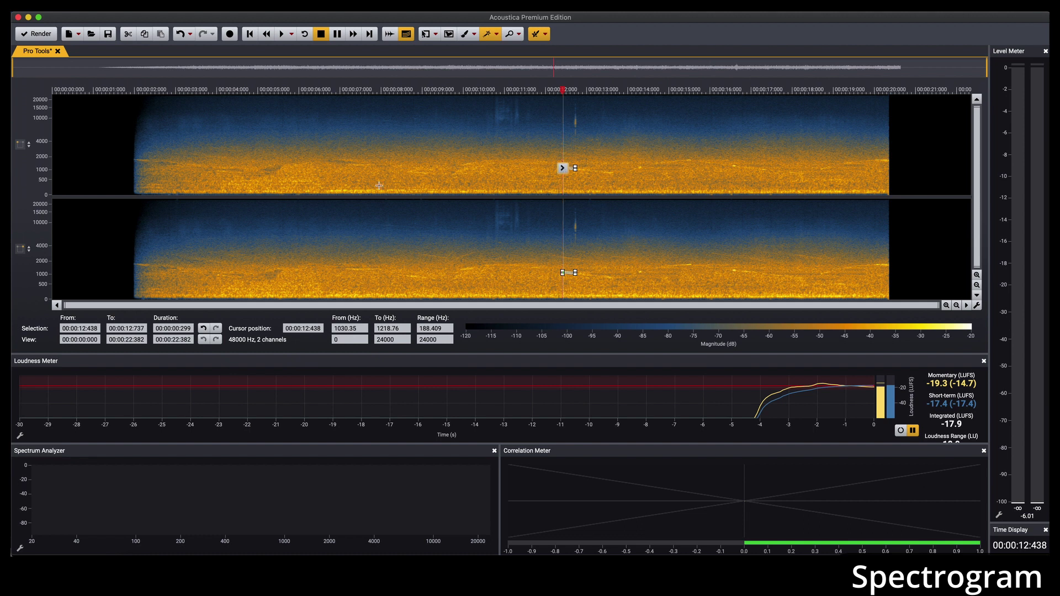
pyautogui.click(411, 278)
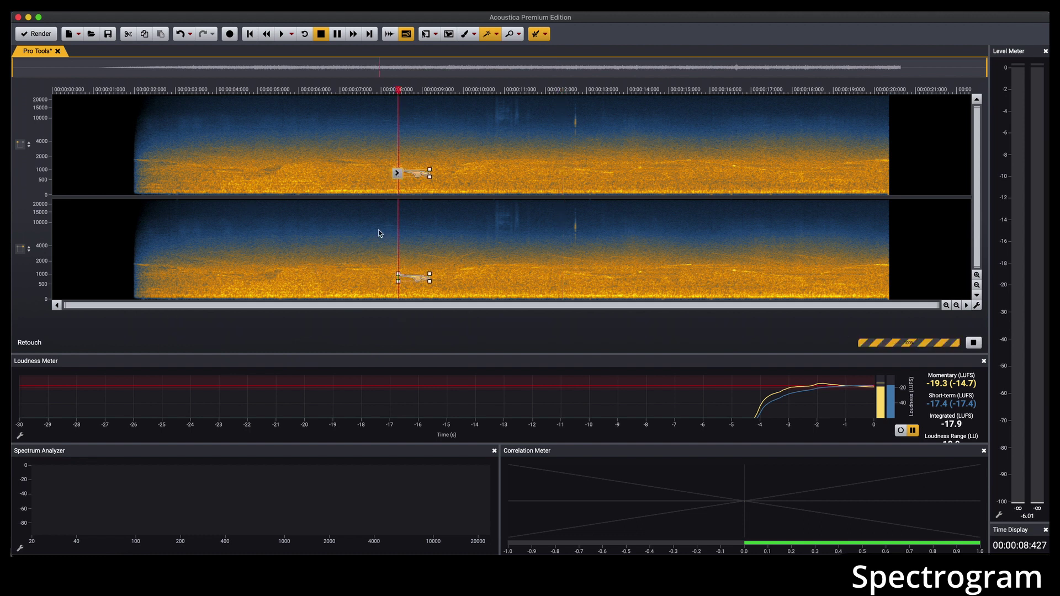
pyautogui.click(360, 269)
pyautogui.click(345, 165)
pyautogui.click(447, 175)
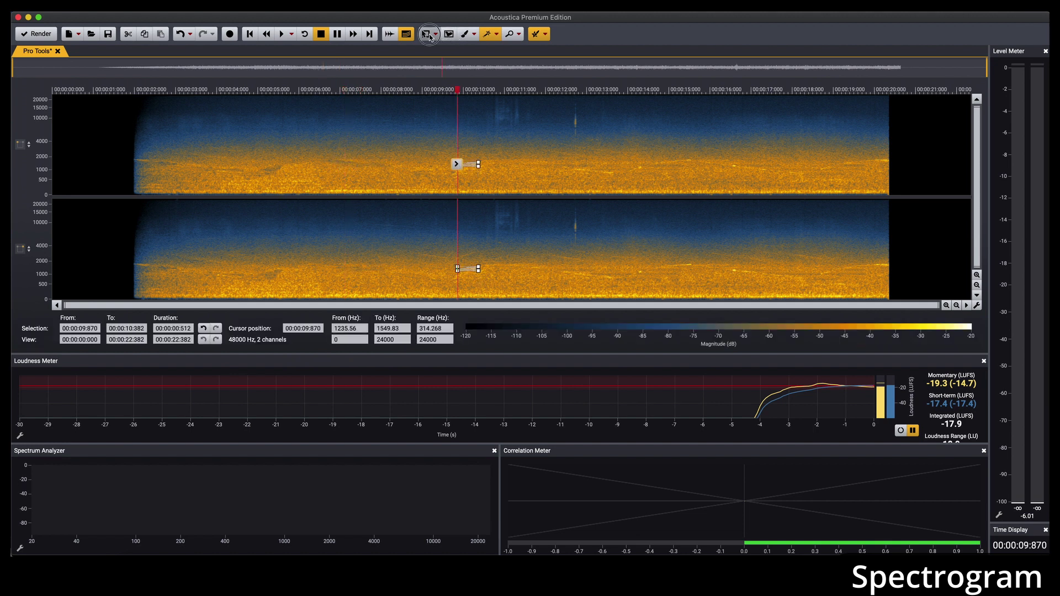
pyautogui.click(425, 34)
pyautogui.click(133, 198)
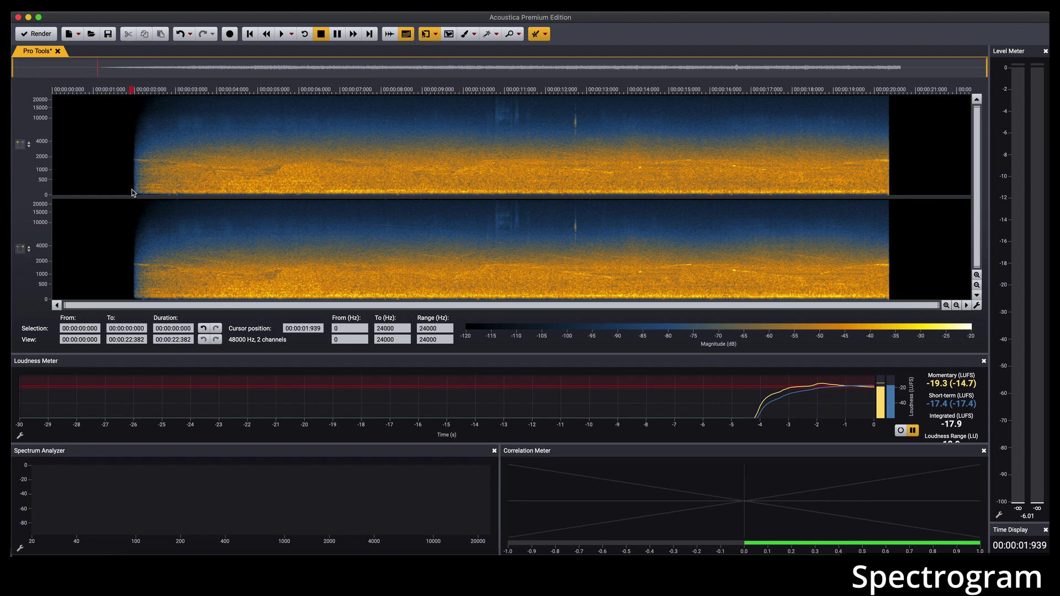
pyautogui.press('space')
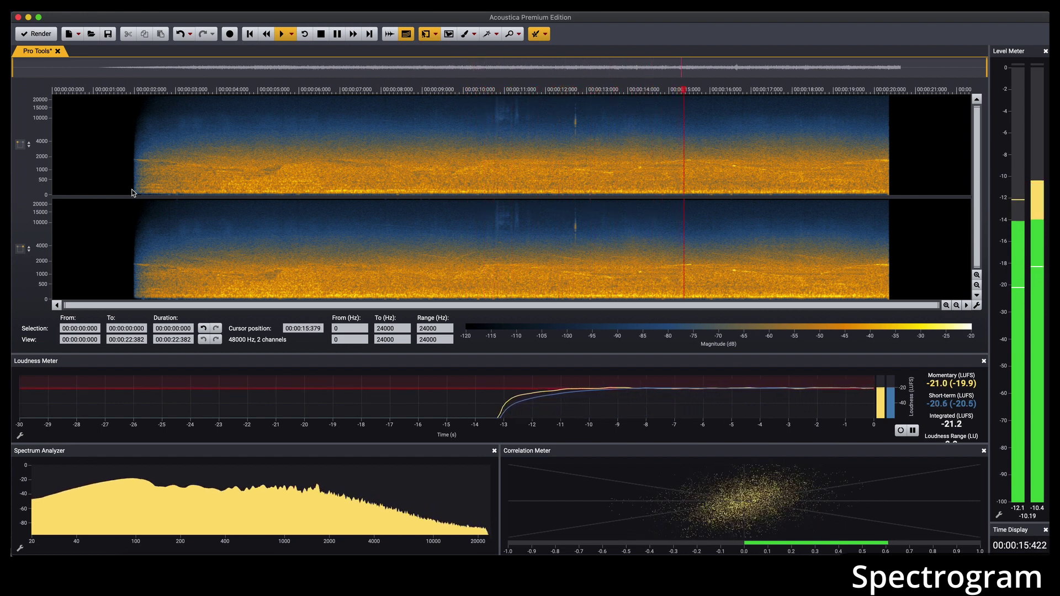
pyautogui.press('space')
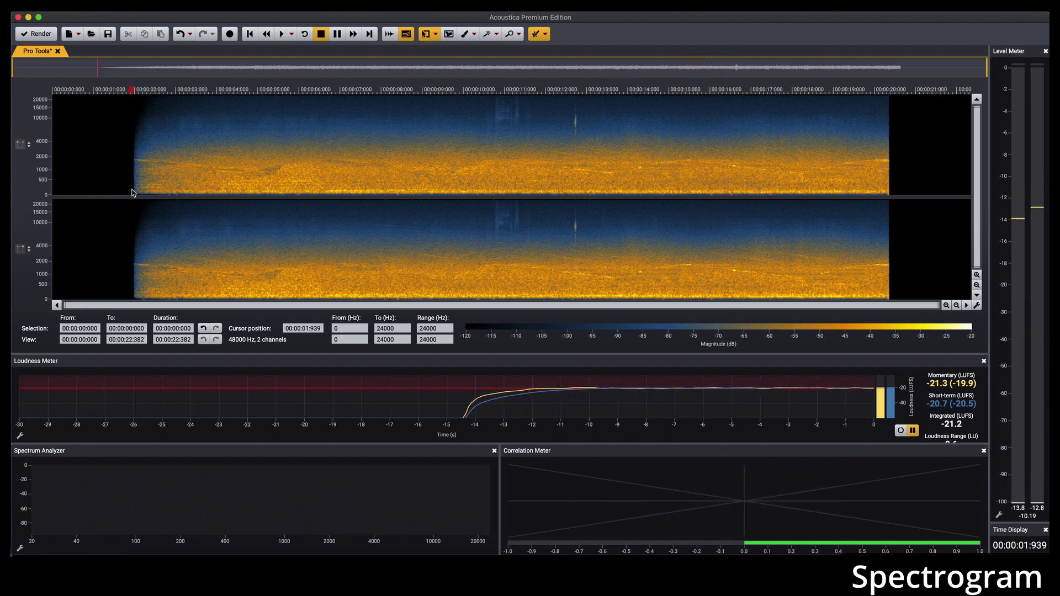
pyautogui.click(164, 194)
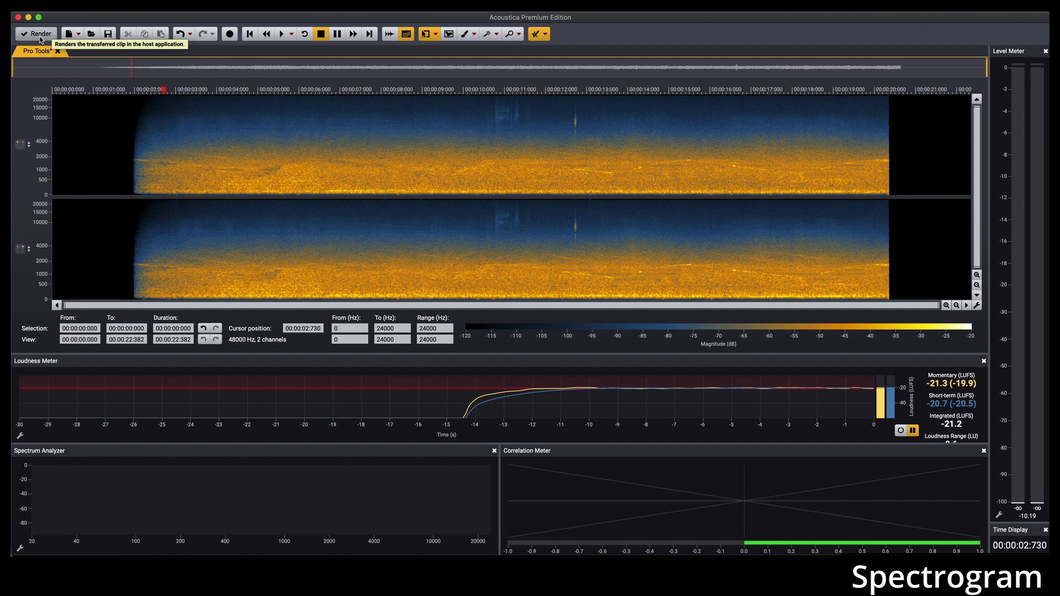
# Render the de-sirened audio back to Pro Tools, close the Acoustica document and return to Pro Tools
pyautogui.click(390, 35)
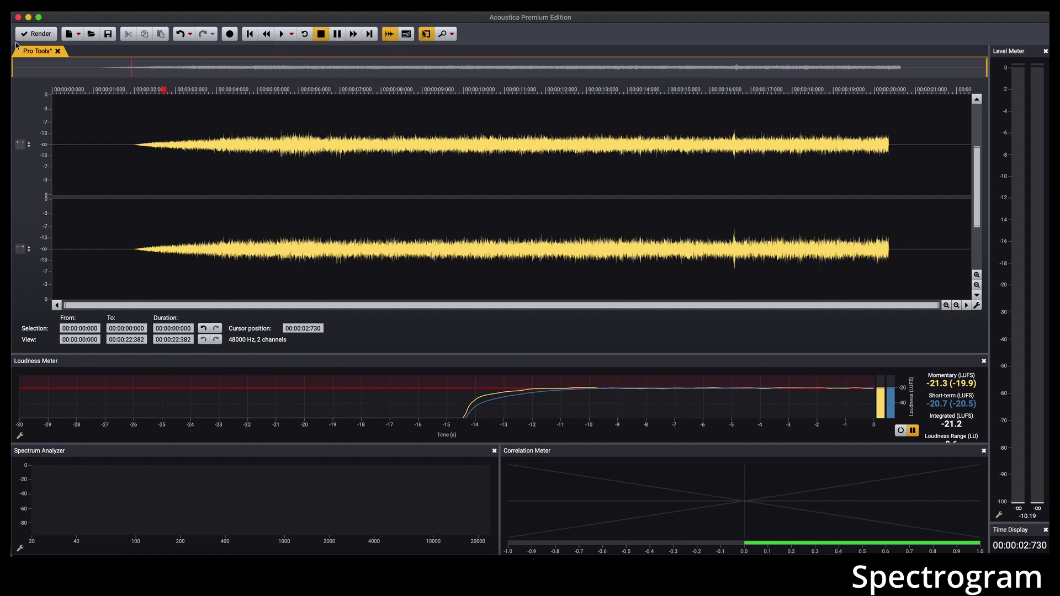
pyautogui.press('super+w')
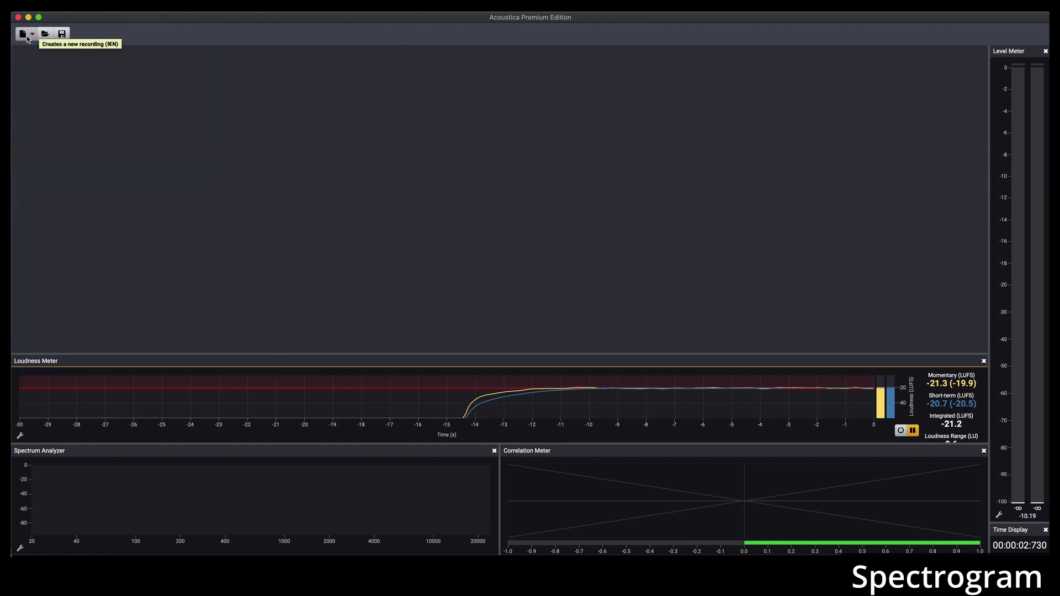
pyautogui.press('super+Tab')
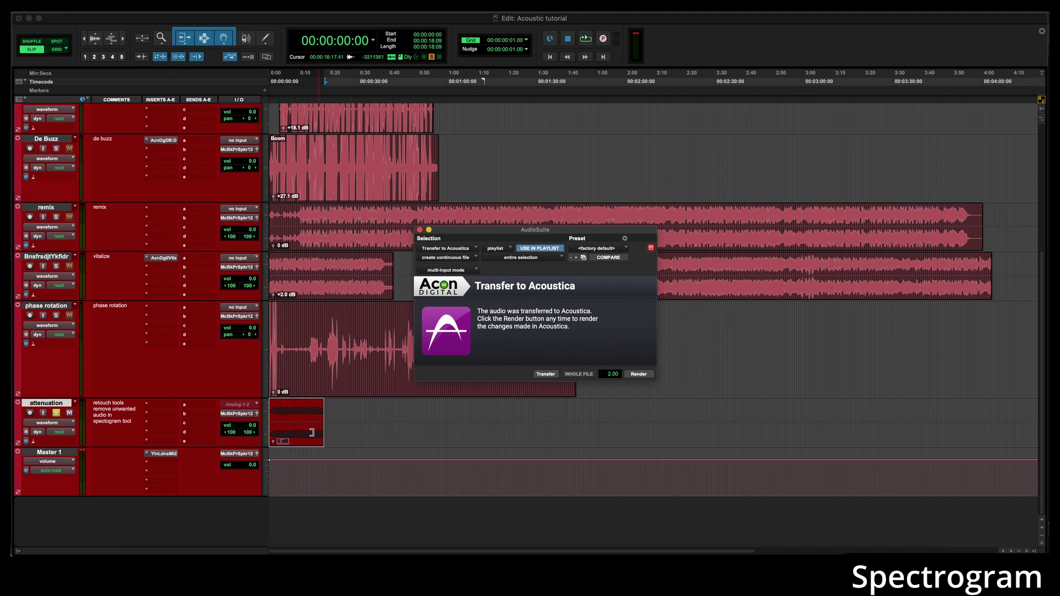
# Close the Transfer to Acoustica window, audition the rendered clip, and set phase rotation track to medium height
pyautogui.click(421, 230)
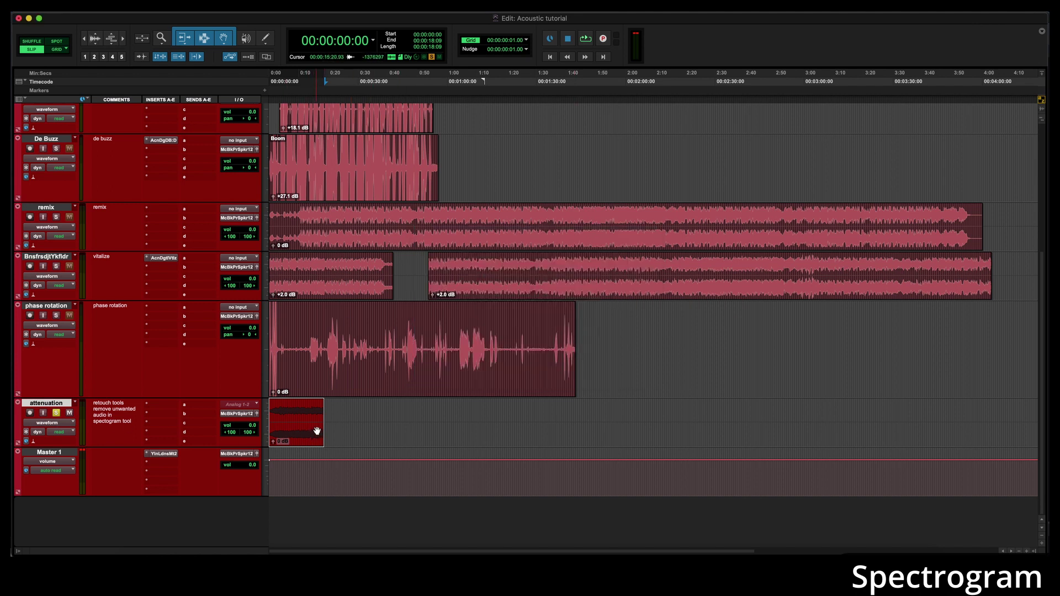
pyautogui.press('space')
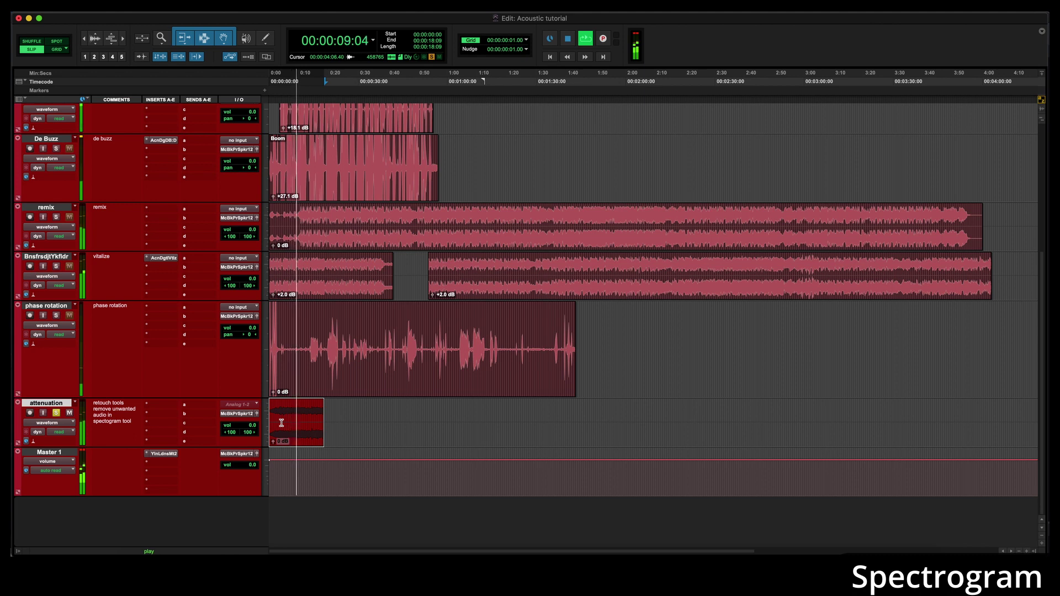
pyautogui.press('space')
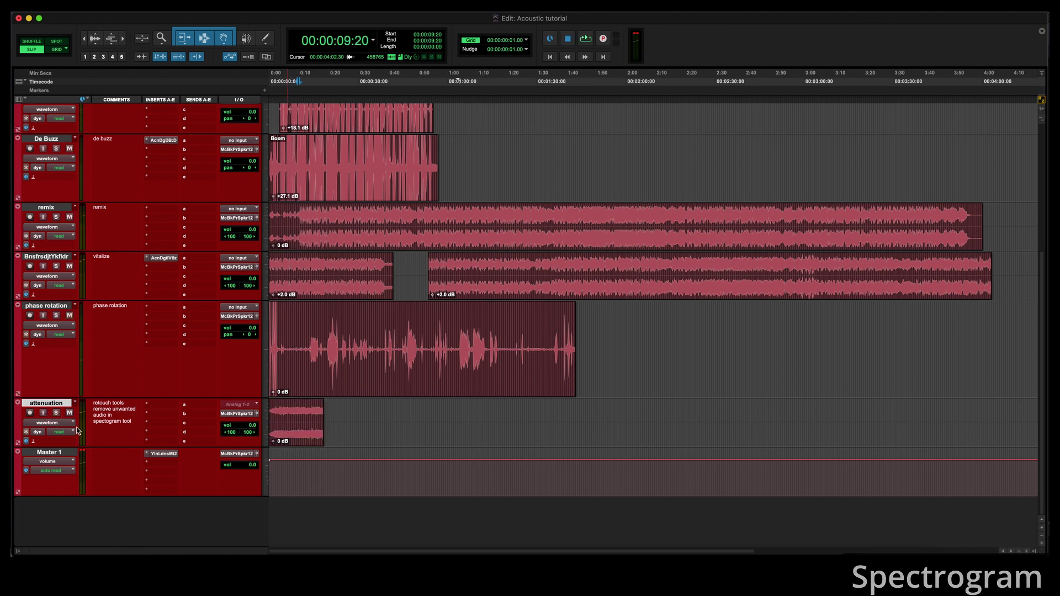
pyautogui.click(265, 330)
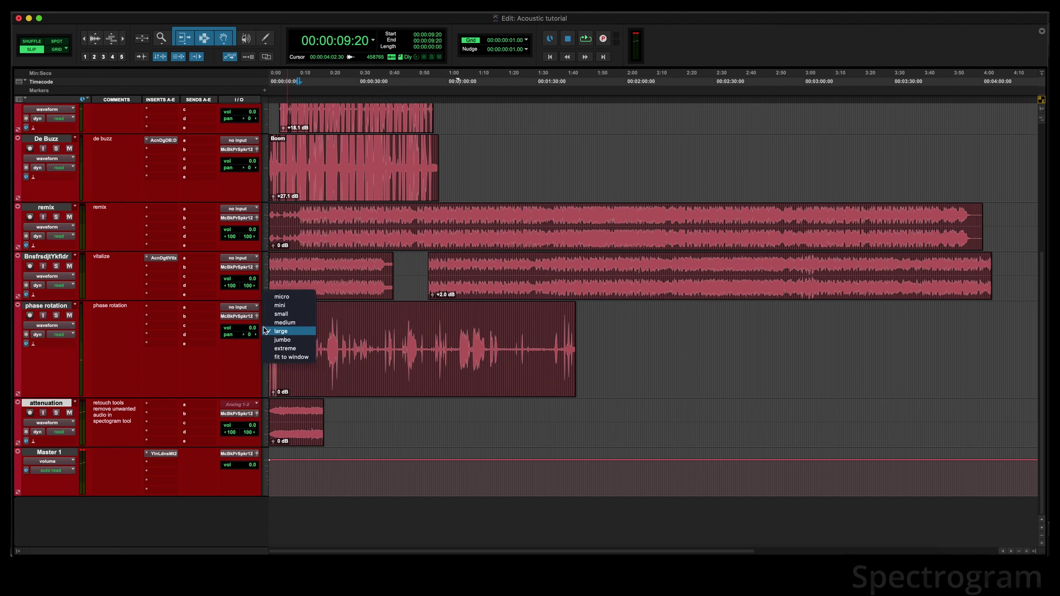
pyautogui.click(276, 323)
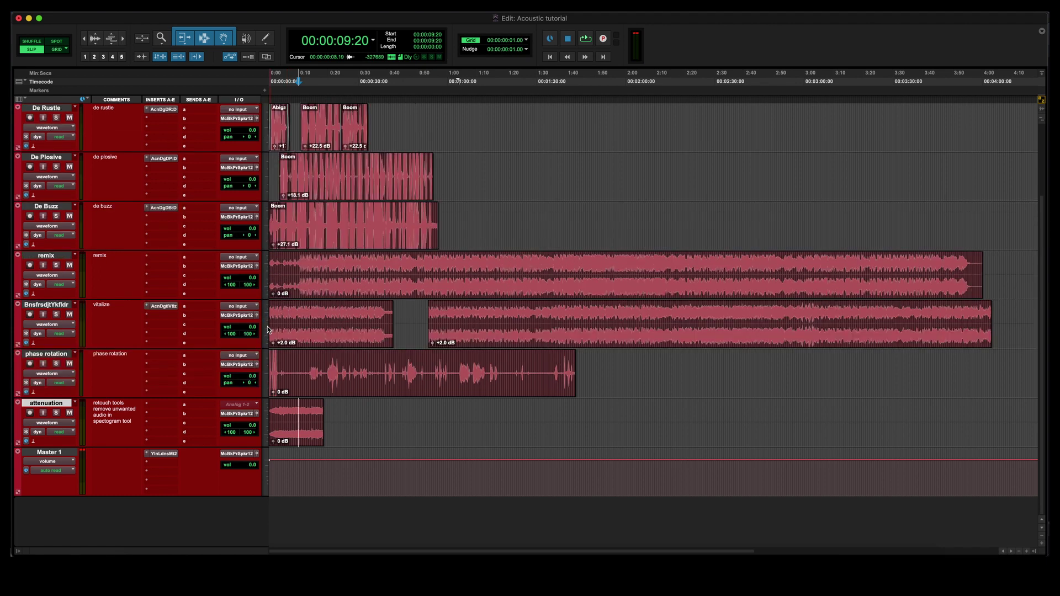